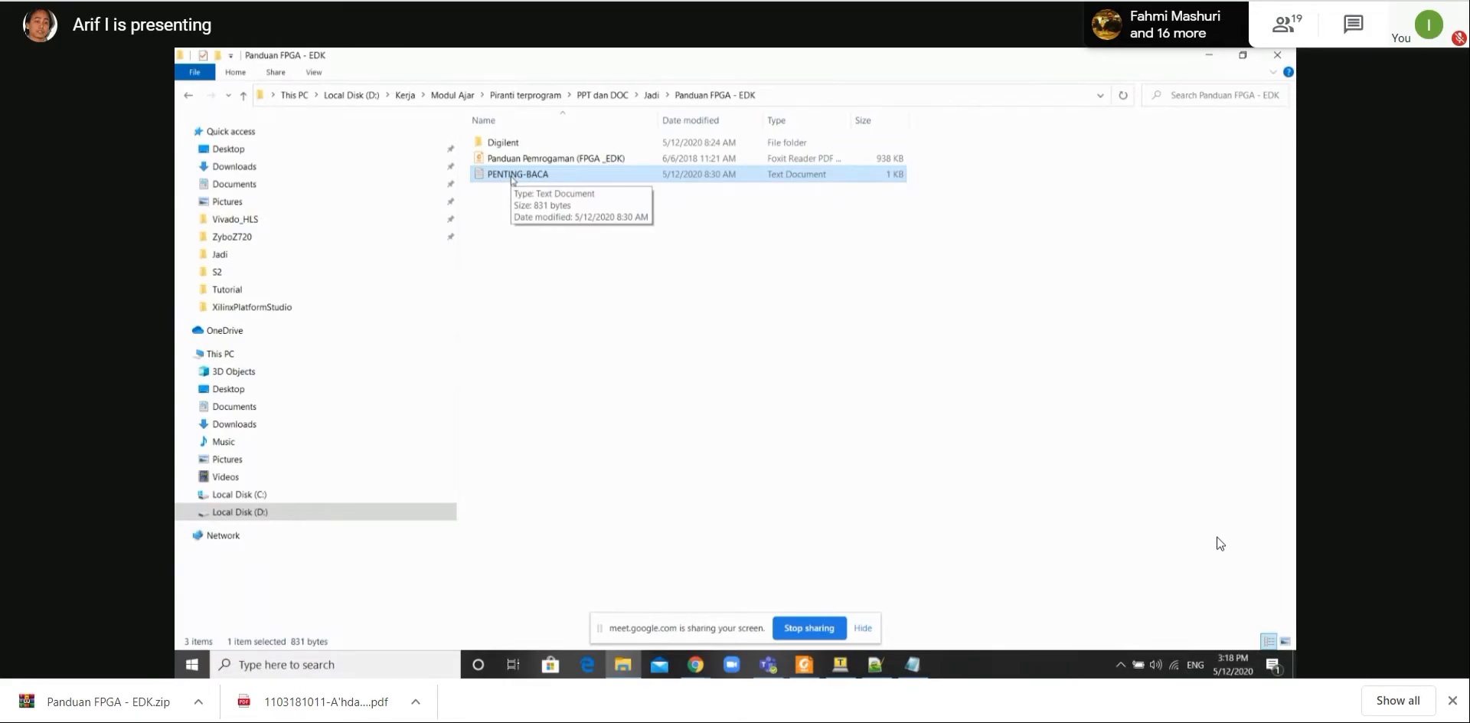
# Open the PENTING-BACA text file and read its Basys-2 board note and the C++ compiler problem description.
pyautogui.doubleClick(512, 175)
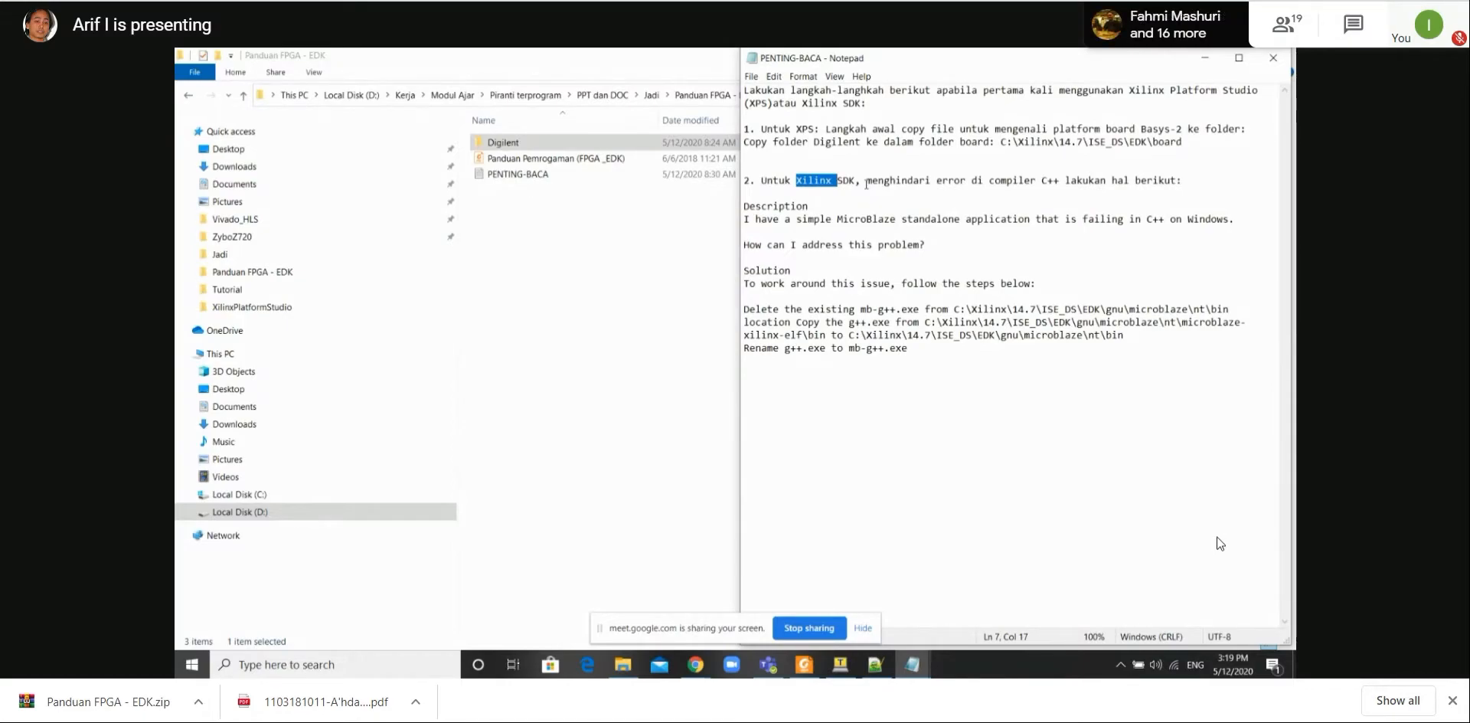
pyautogui.doubleClick(1195, 91)
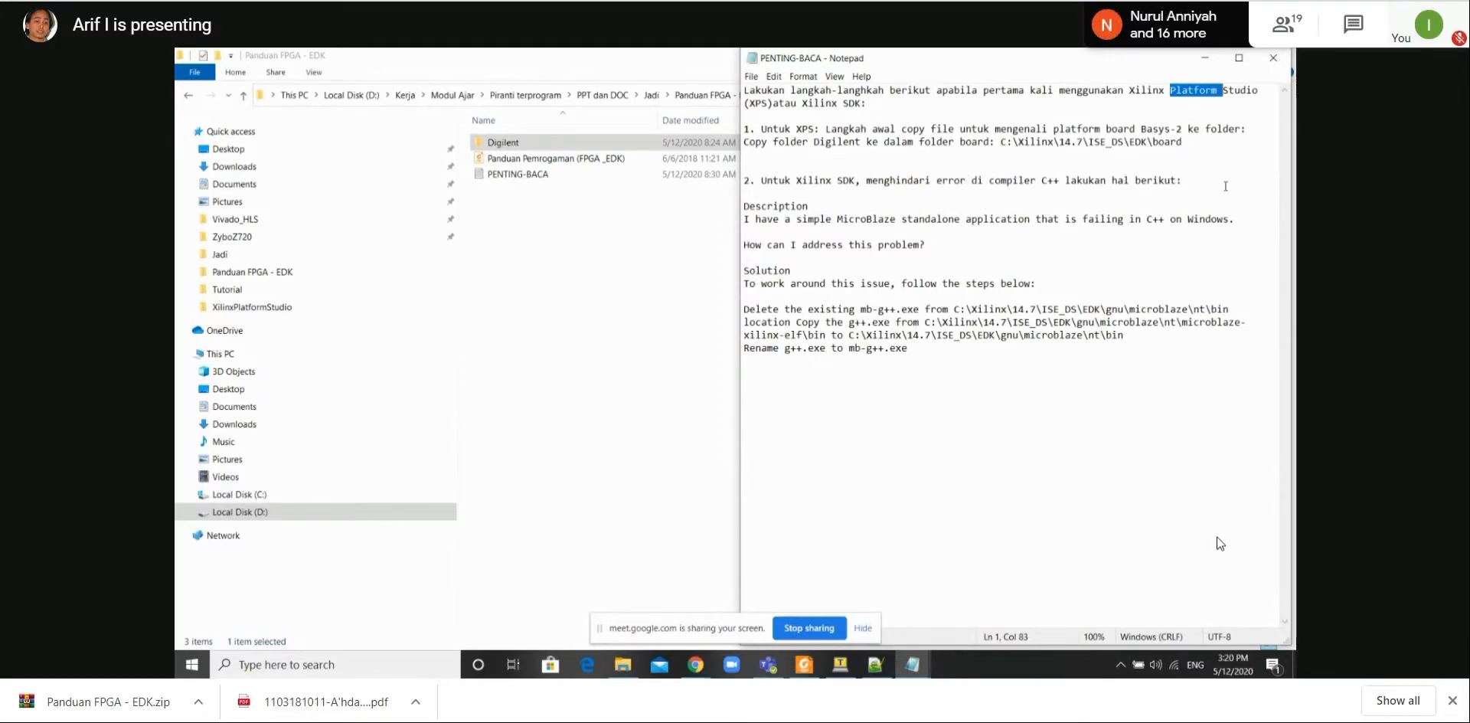
pyautogui.doubleClick(793, 218)
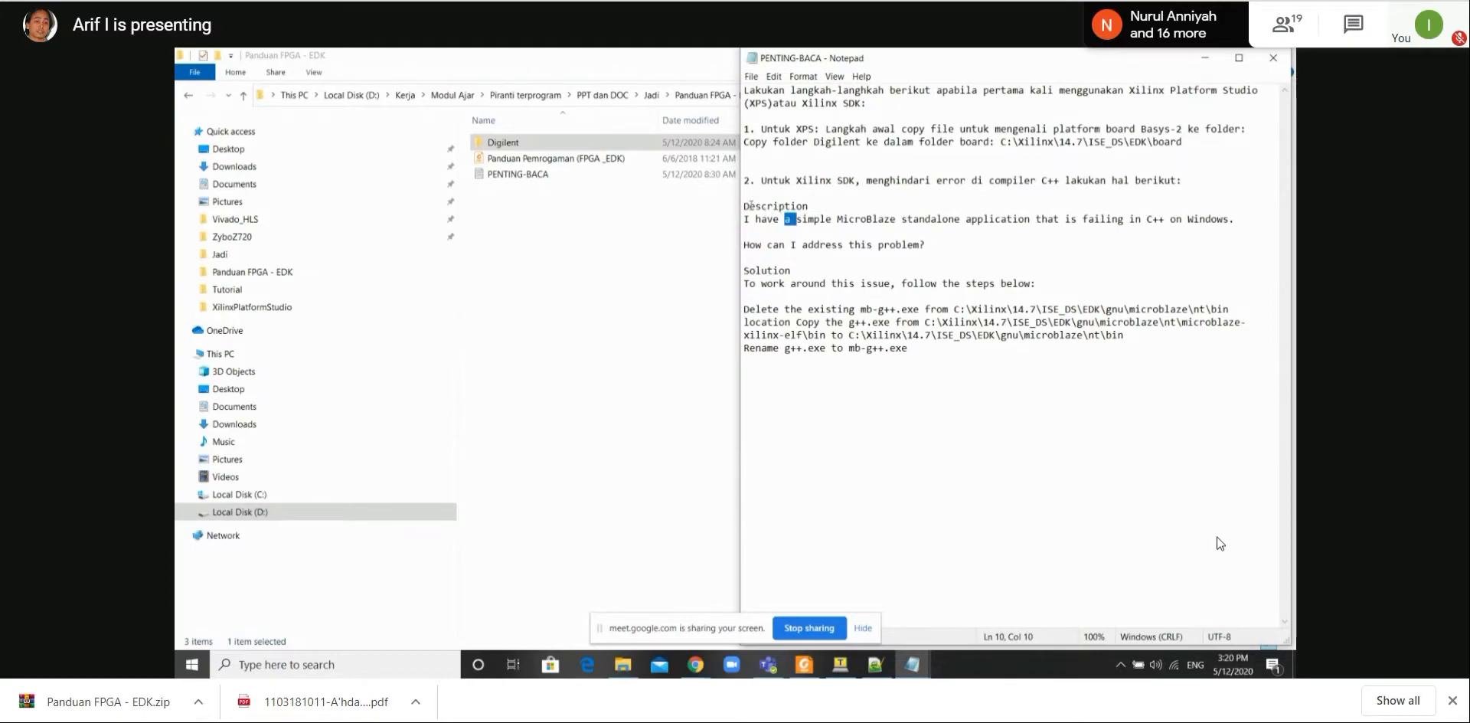
pyautogui.moveTo(744, 205); pyautogui.dragTo(879, 229)
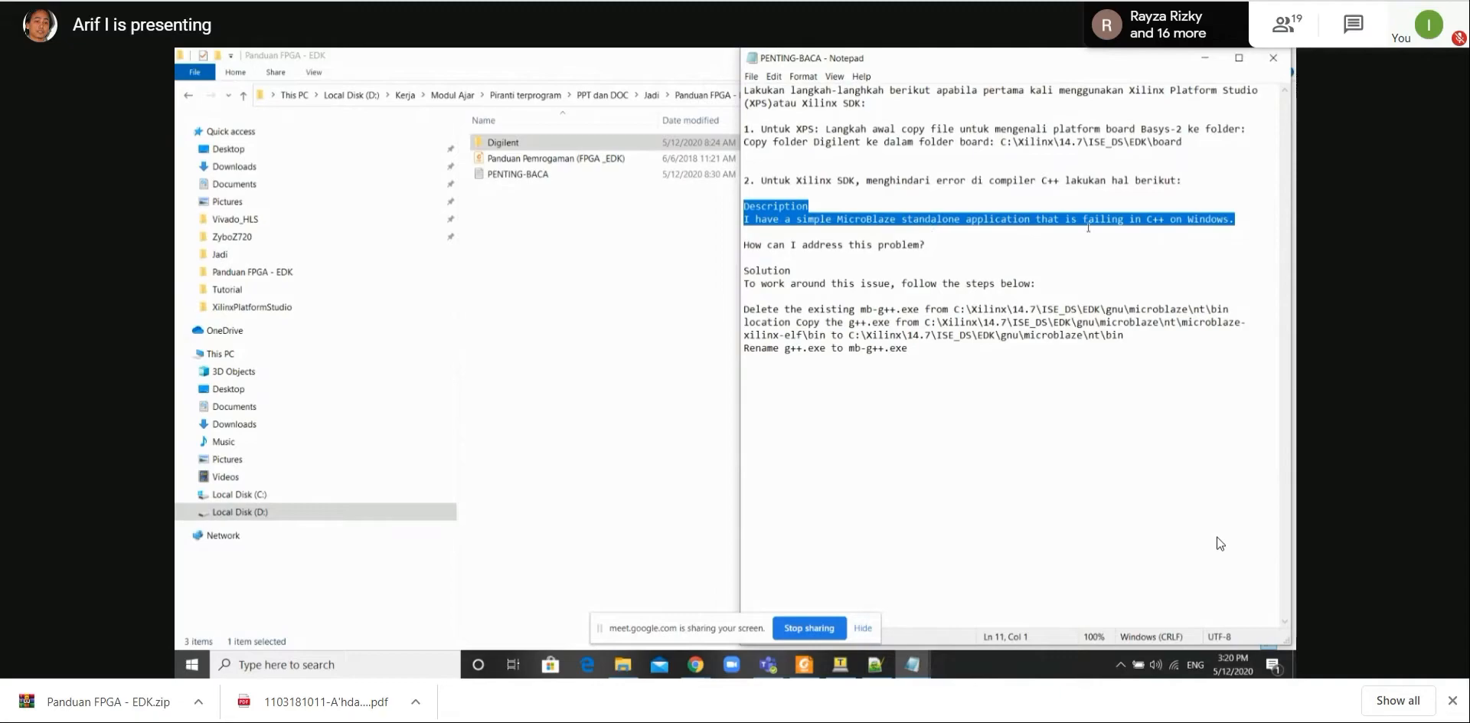
pyautogui.click(972, 254)
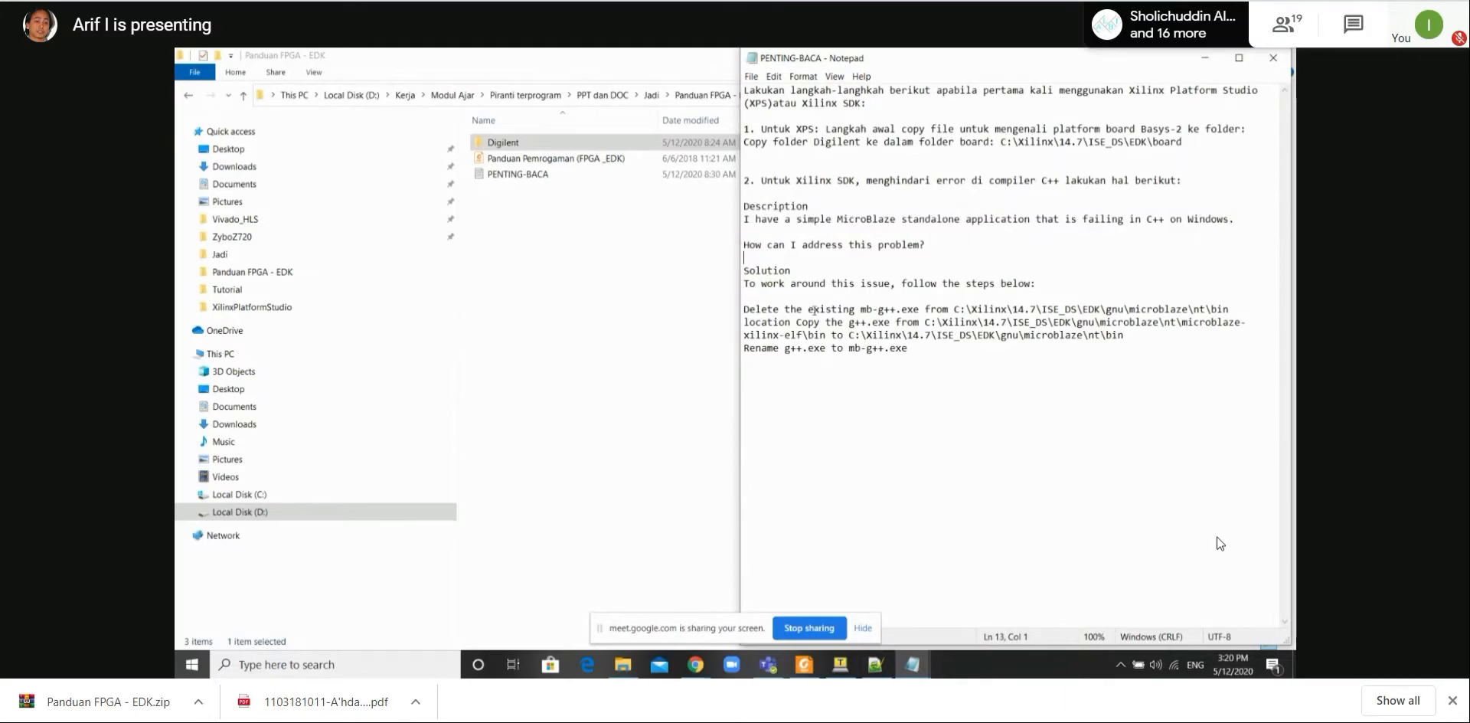
# Examine the solution instructions, focusing on deleting mb-g++.exe from C:\Xilinx\14.7\ISE_DS\EDK\gnu\microblaze\nt\bin.
pyautogui.moveTo(744, 310); pyautogui.dragTo(914, 335)
pyautogui.click(923, 350)
pyautogui.click(744, 309)
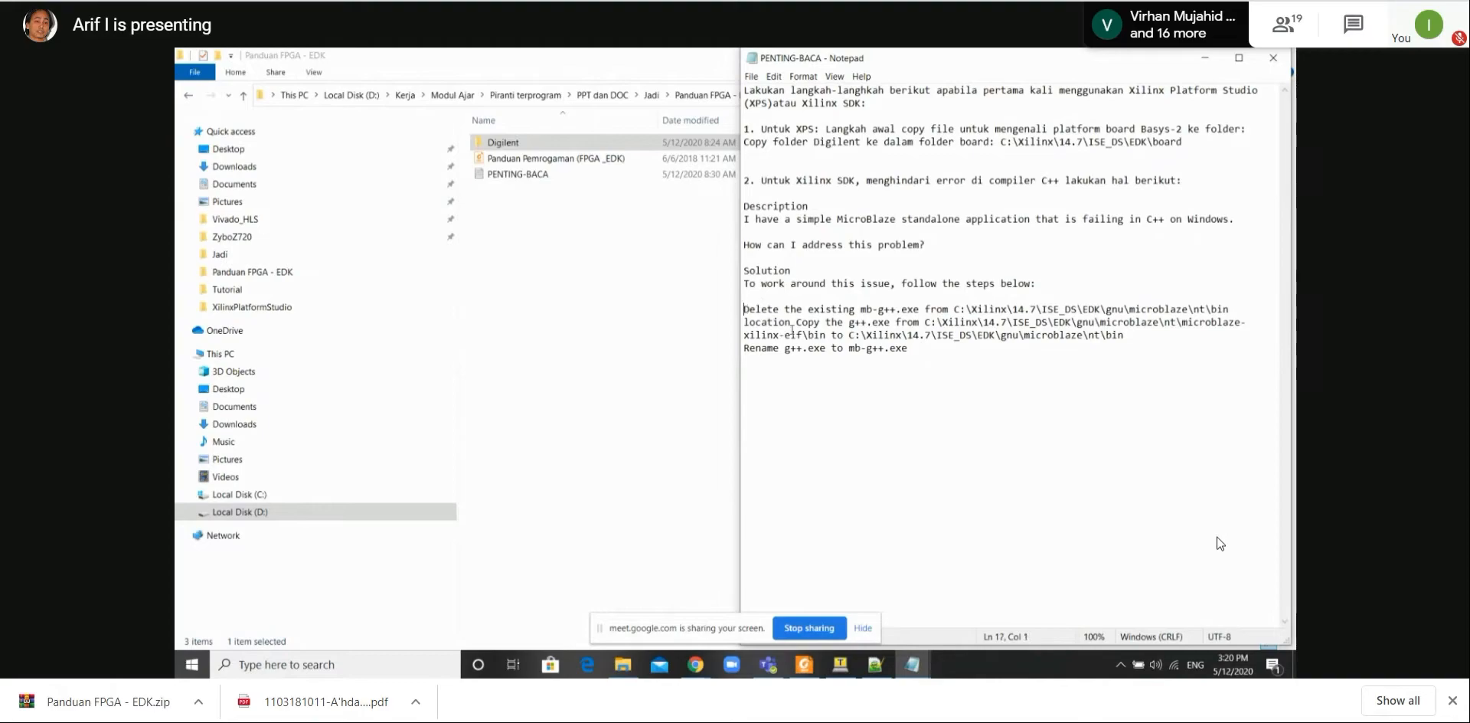
pyautogui.keyDown('shift'); pyautogui.click(919, 346); pyautogui.keyUp('shift')
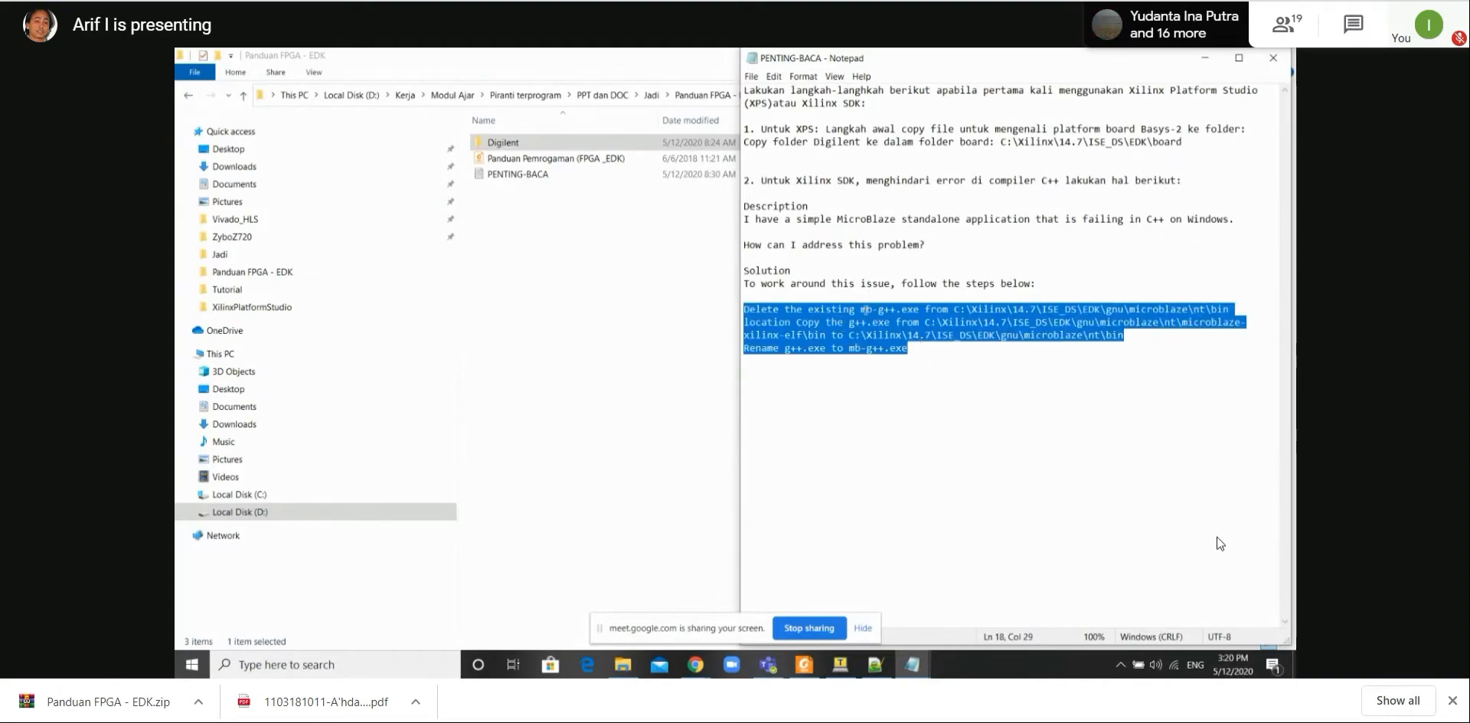
pyautogui.moveTo(860, 309); pyautogui.dragTo(881, 311)
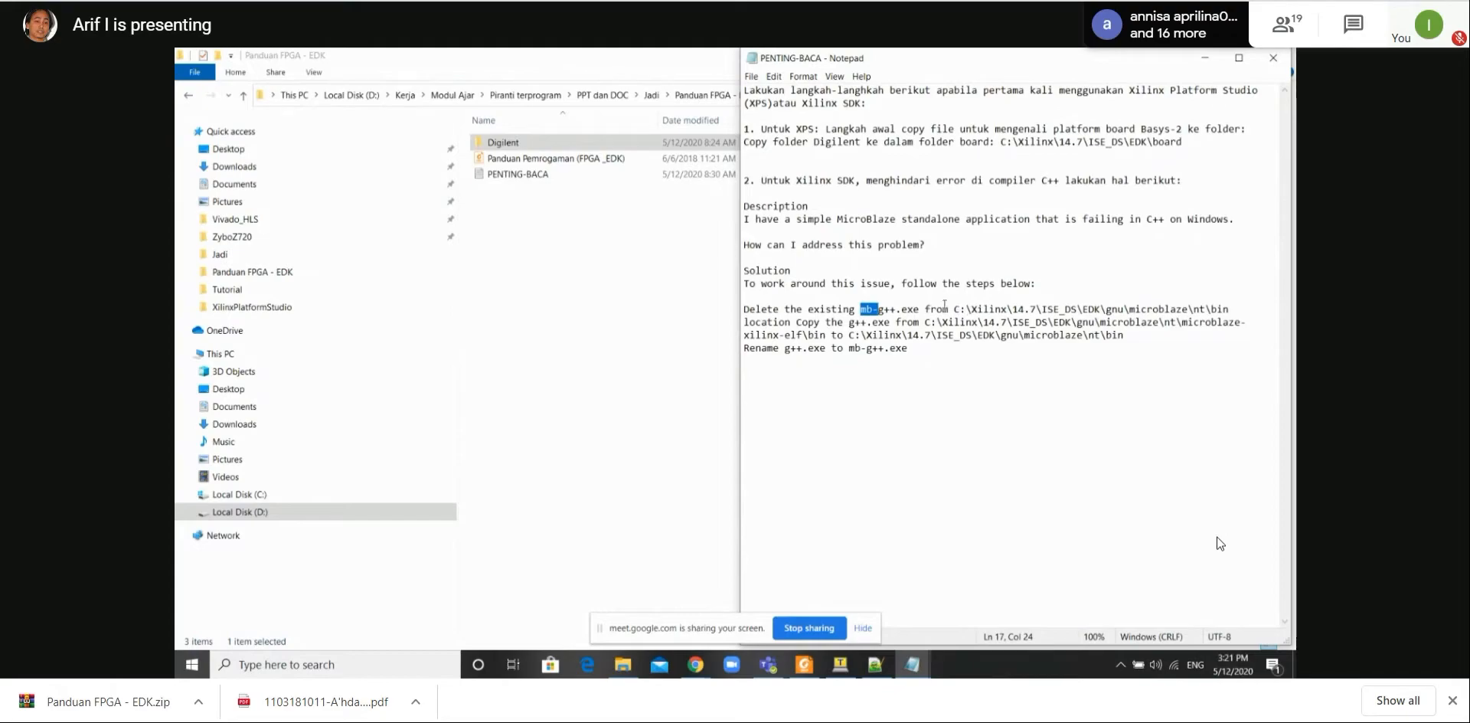
pyautogui.moveTo(954, 309); pyautogui.dragTo(1111, 310)
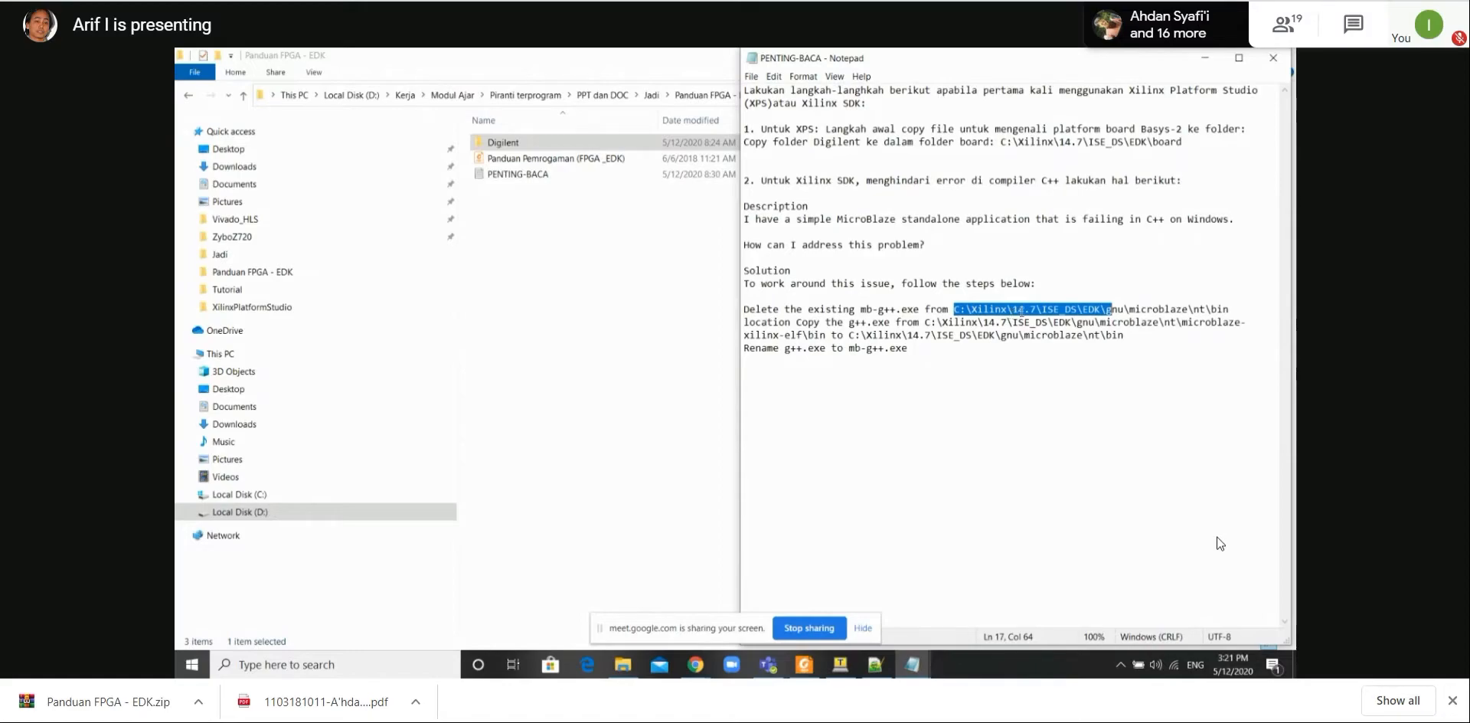
# Read the instructions on copying g++.exe from the microblaze-xilinx-elf\bin folder and renaming it to mb-g++.exe.
pyautogui.doubleClick(853, 322)
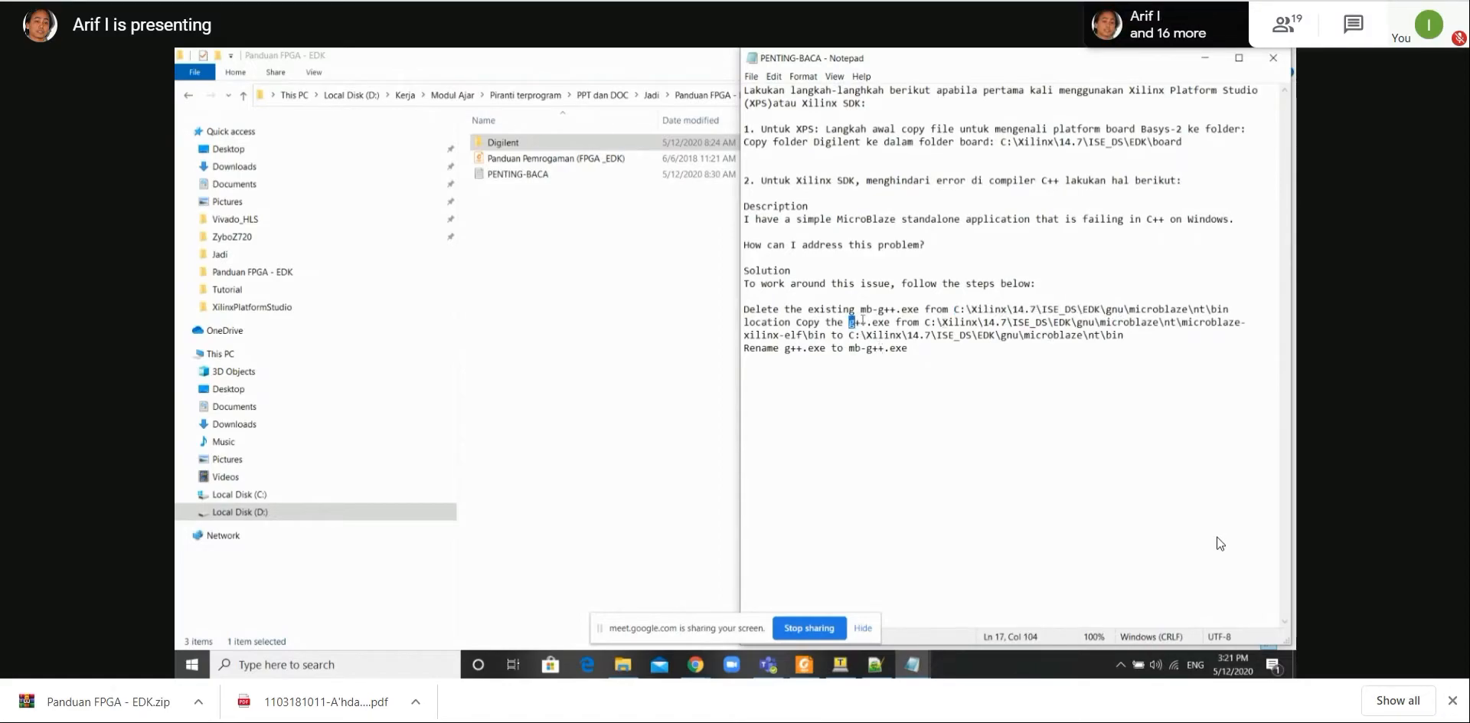
pyautogui.moveTo(878, 311)
pyautogui.mouseDown()
pyautogui.moveTo(859, 313)
pyautogui.moveTo(863, 325)
pyautogui.mouseUp()
pyautogui.doubleClick(853, 322)
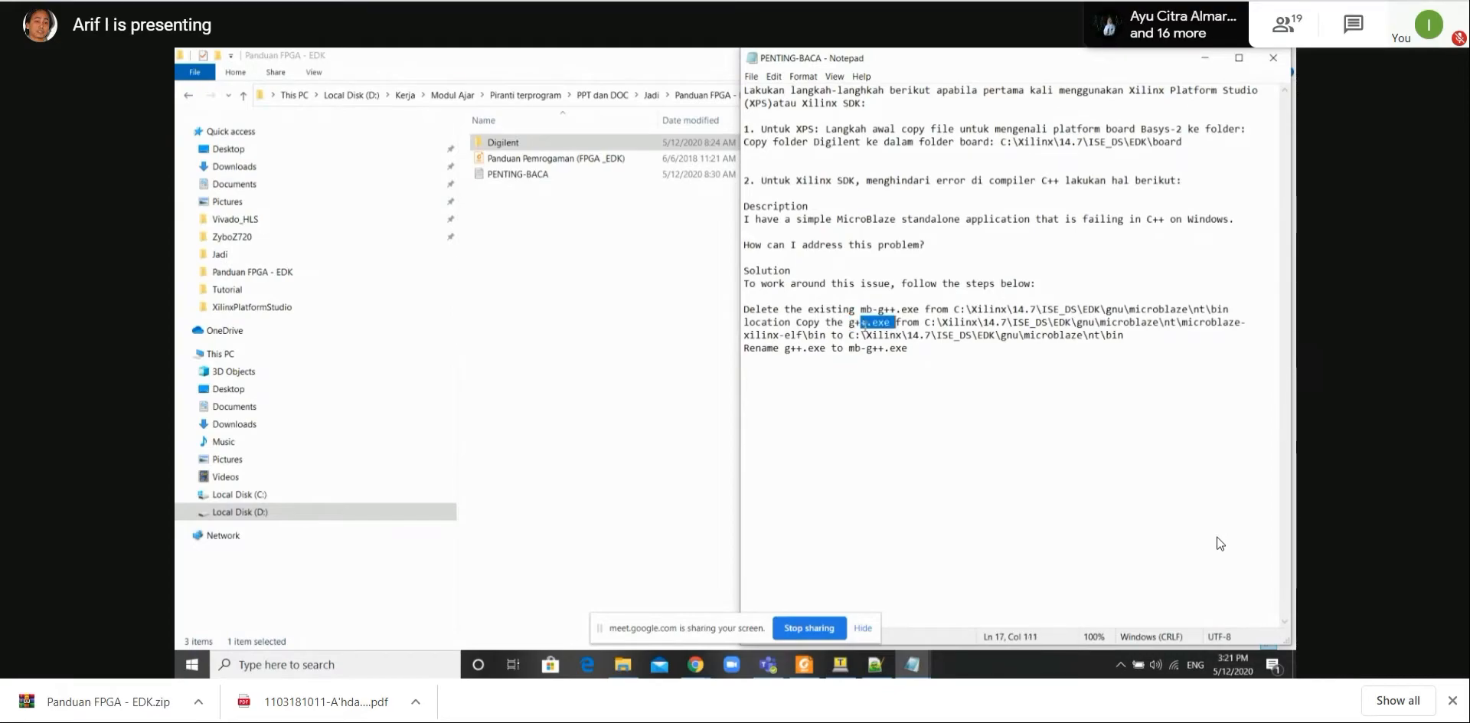
pyautogui.click(854, 323)
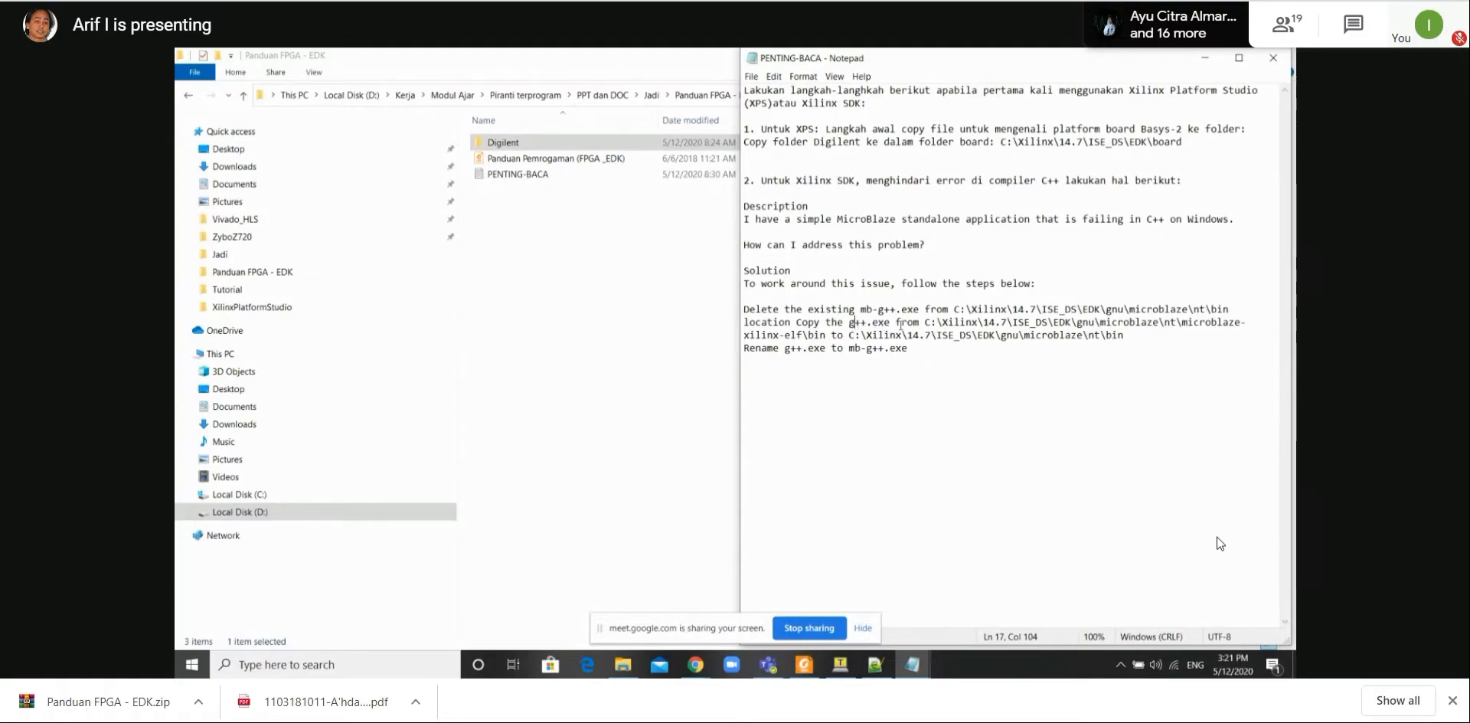
pyautogui.moveTo(960, 322); pyautogui.dragTo(1043, 318)
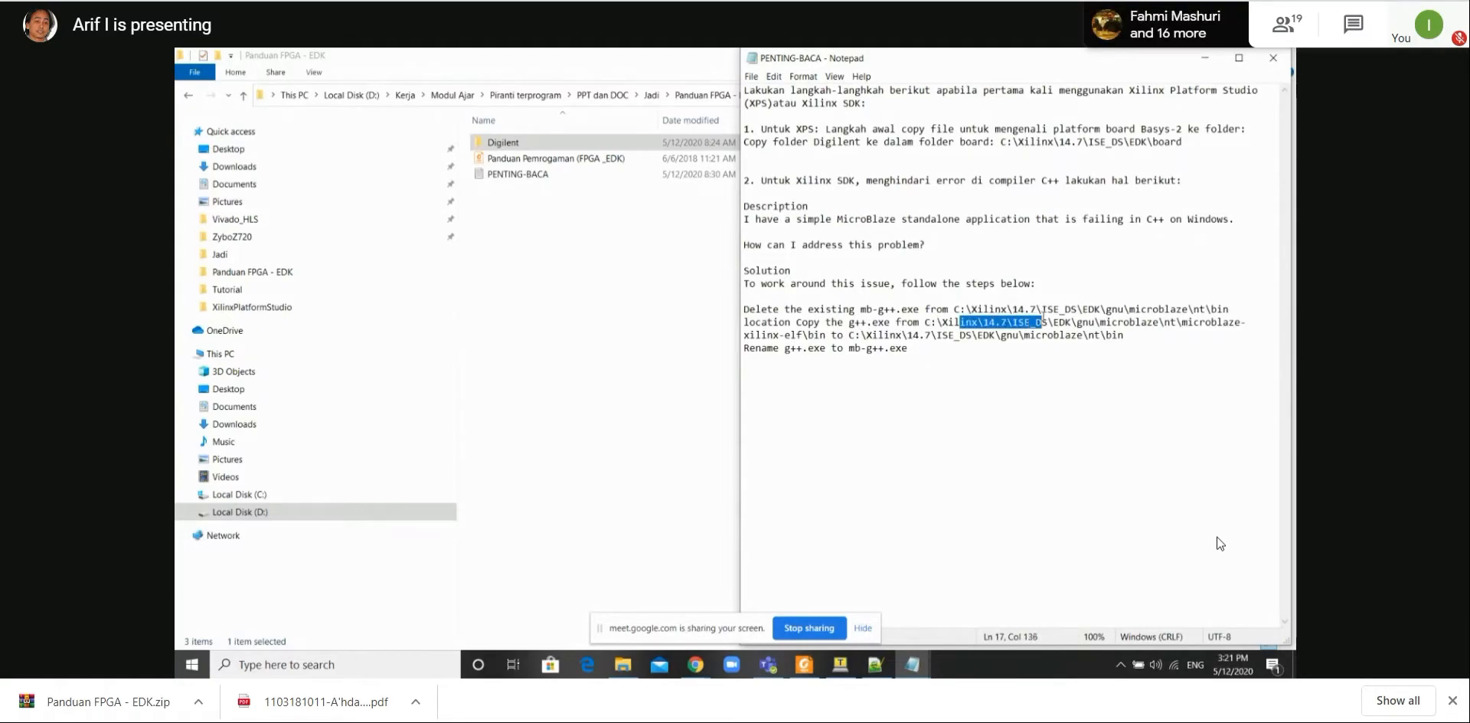
pyautogui.click(976, 358)
pyautogui.click(901, 336)
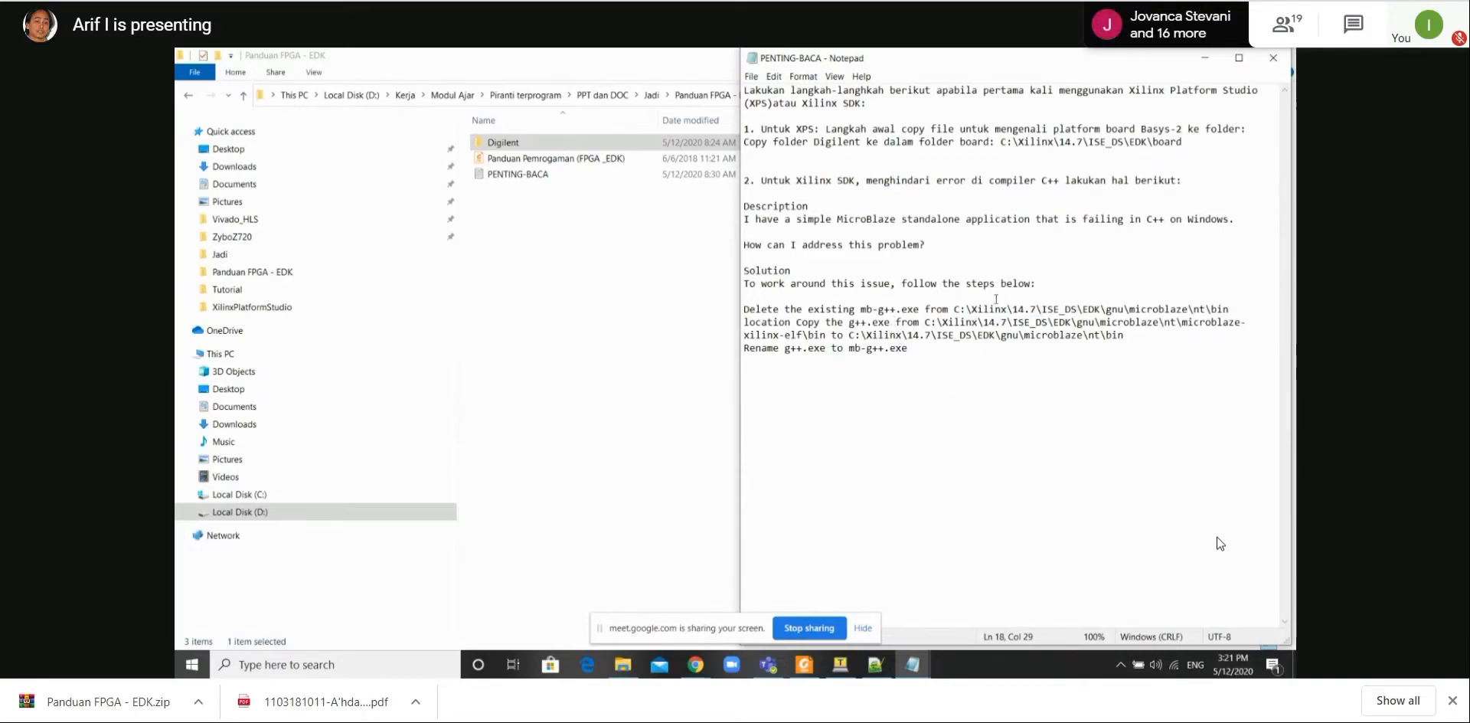
pyautogui.doubleClick(835, 322)
pyautogui.moveTo(855, 322); pyautogui.dragTo(860, 323)
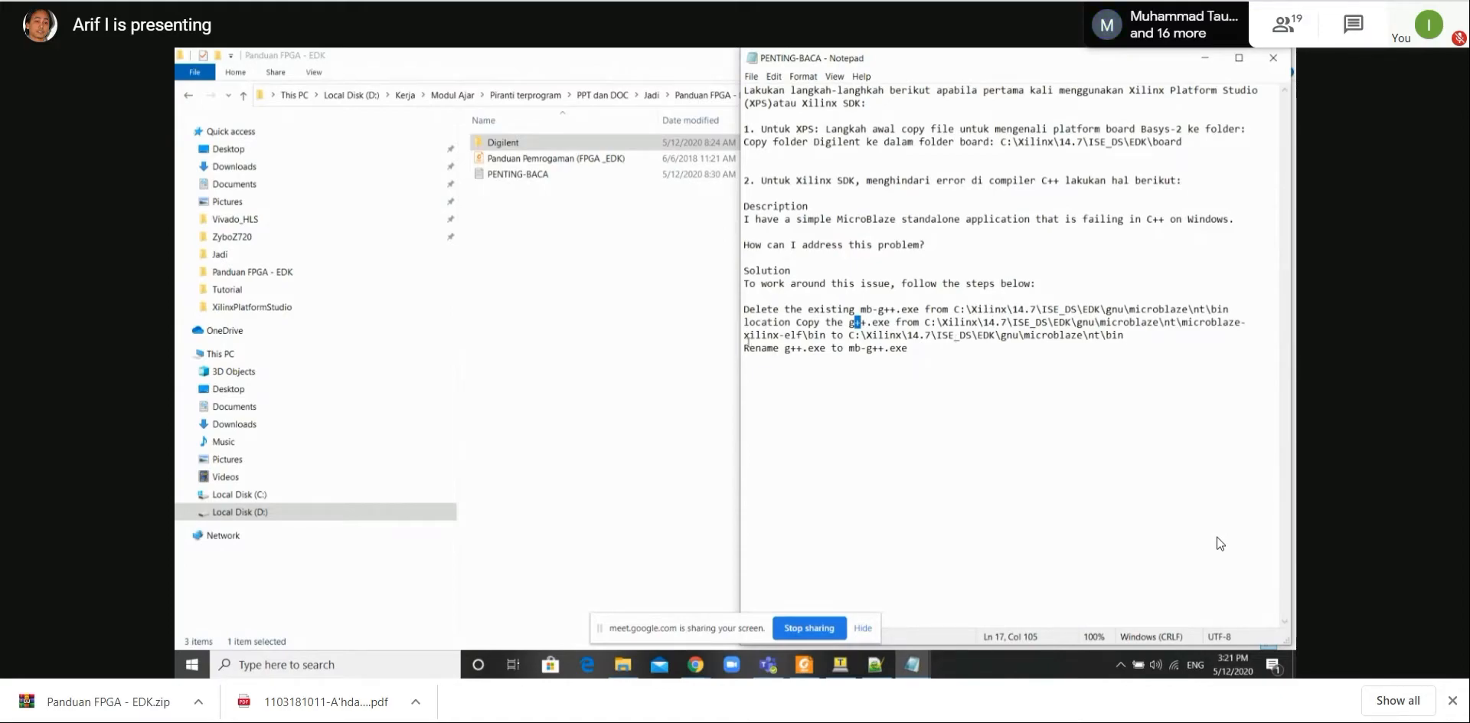
pyautogui.moveTo(746, 348); pyautogui.dragTo(911, 348)
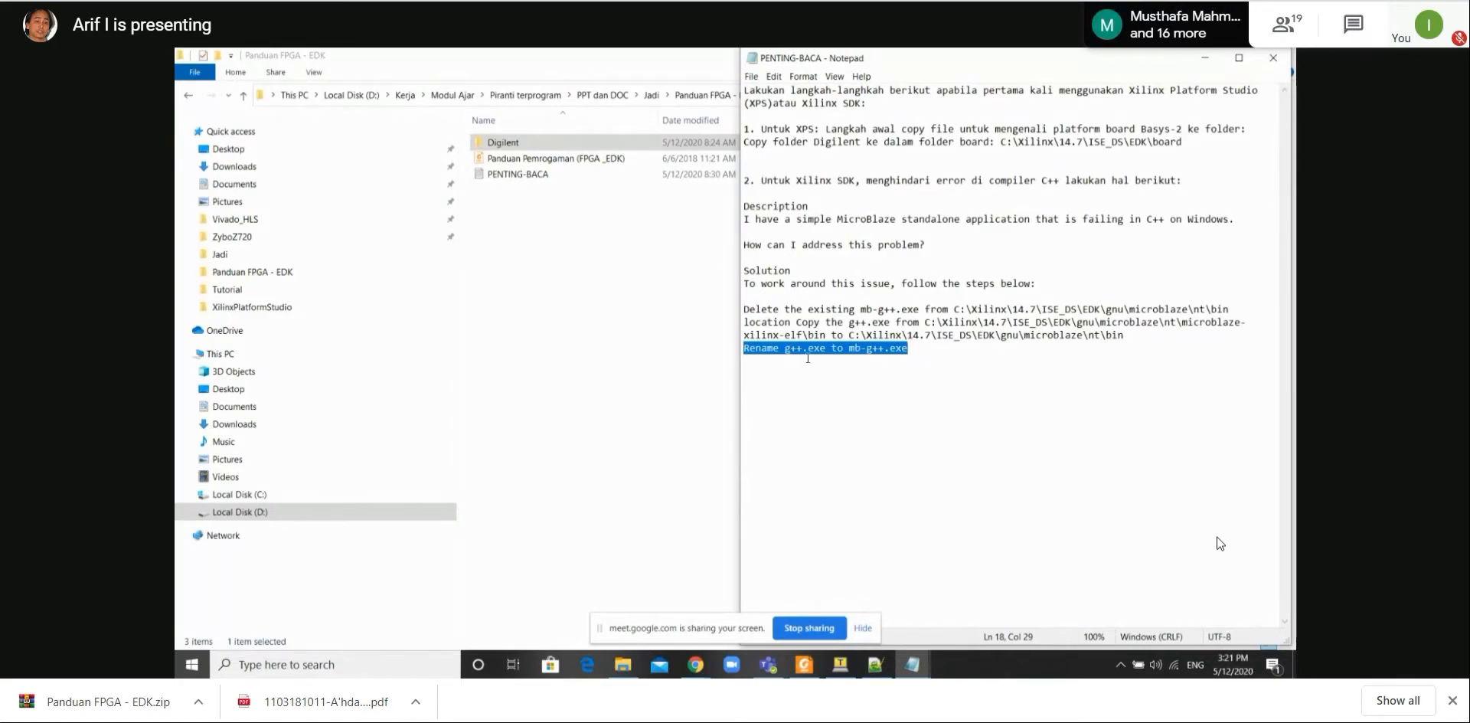
pyautogui.click(887, 367)
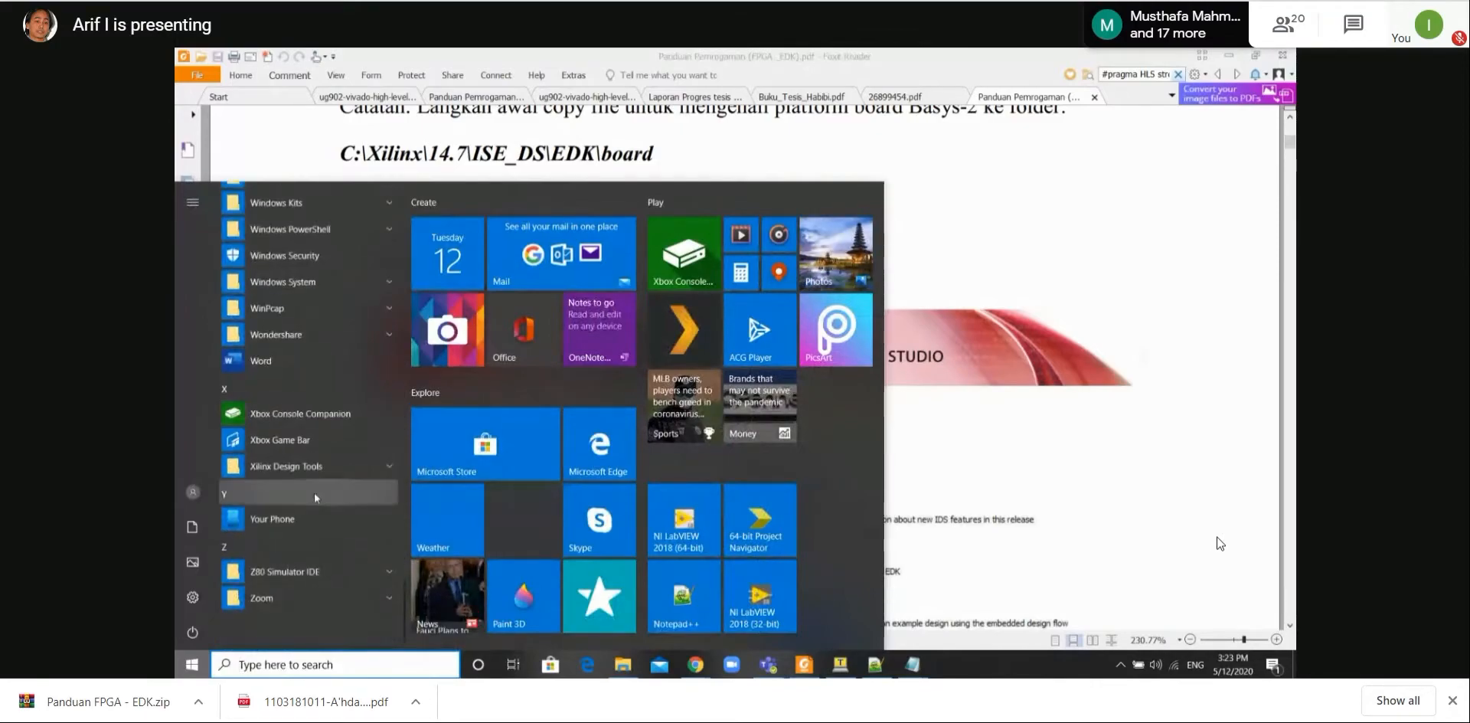
# Launch Xilinx Platform Studio from the Xilinx Design Tools program group.
pyautogui.click(282, 467)
pyautogui.scroll(-5, 283, 477)
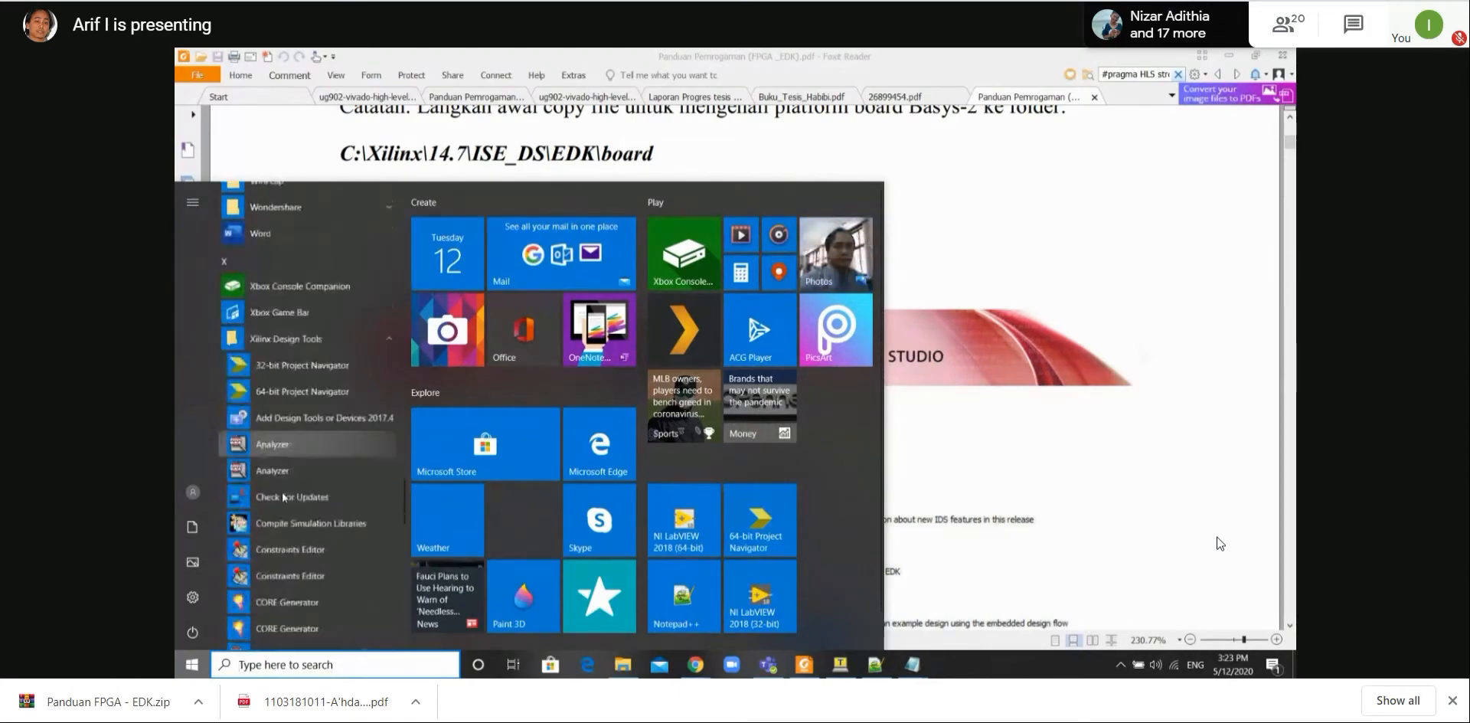
pyautogui.scroll(-5, 283, 493)
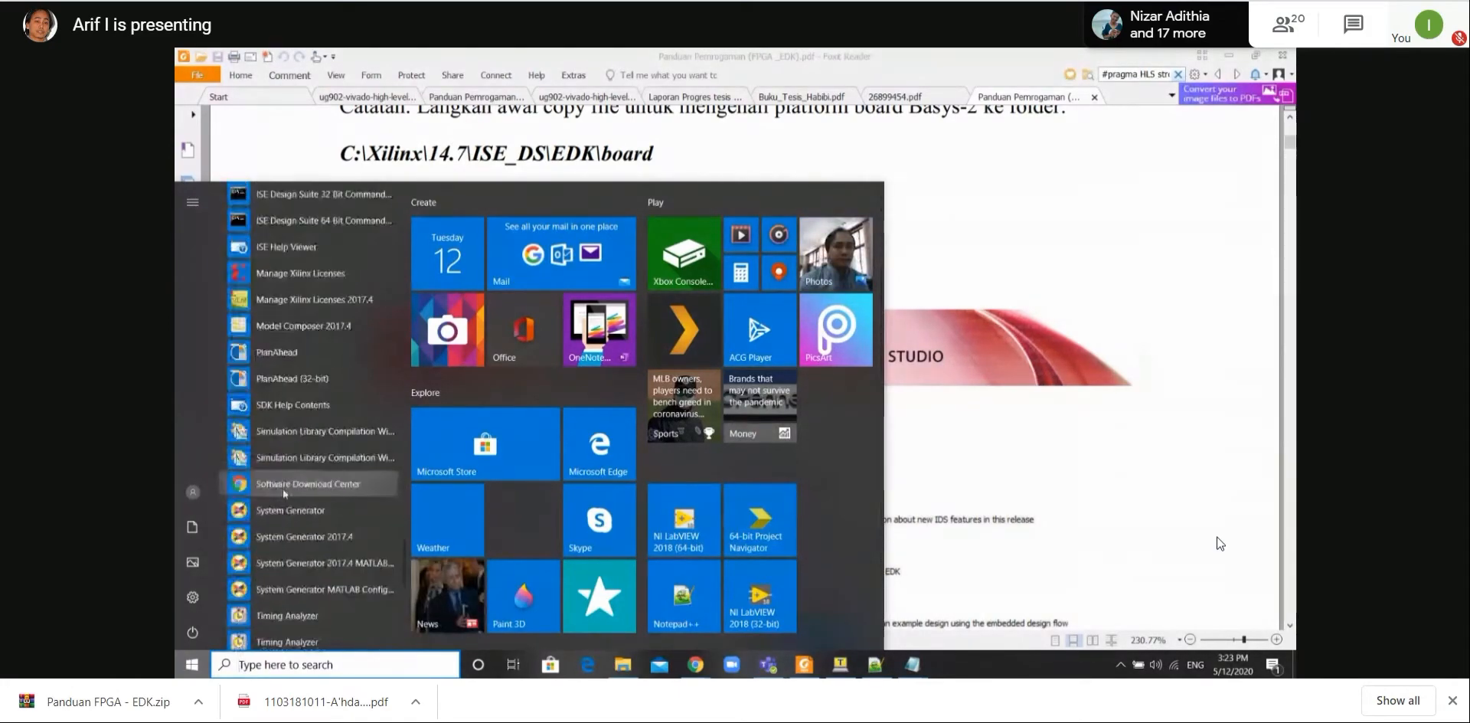
pyautogui.scroll(-2, 282, 488)
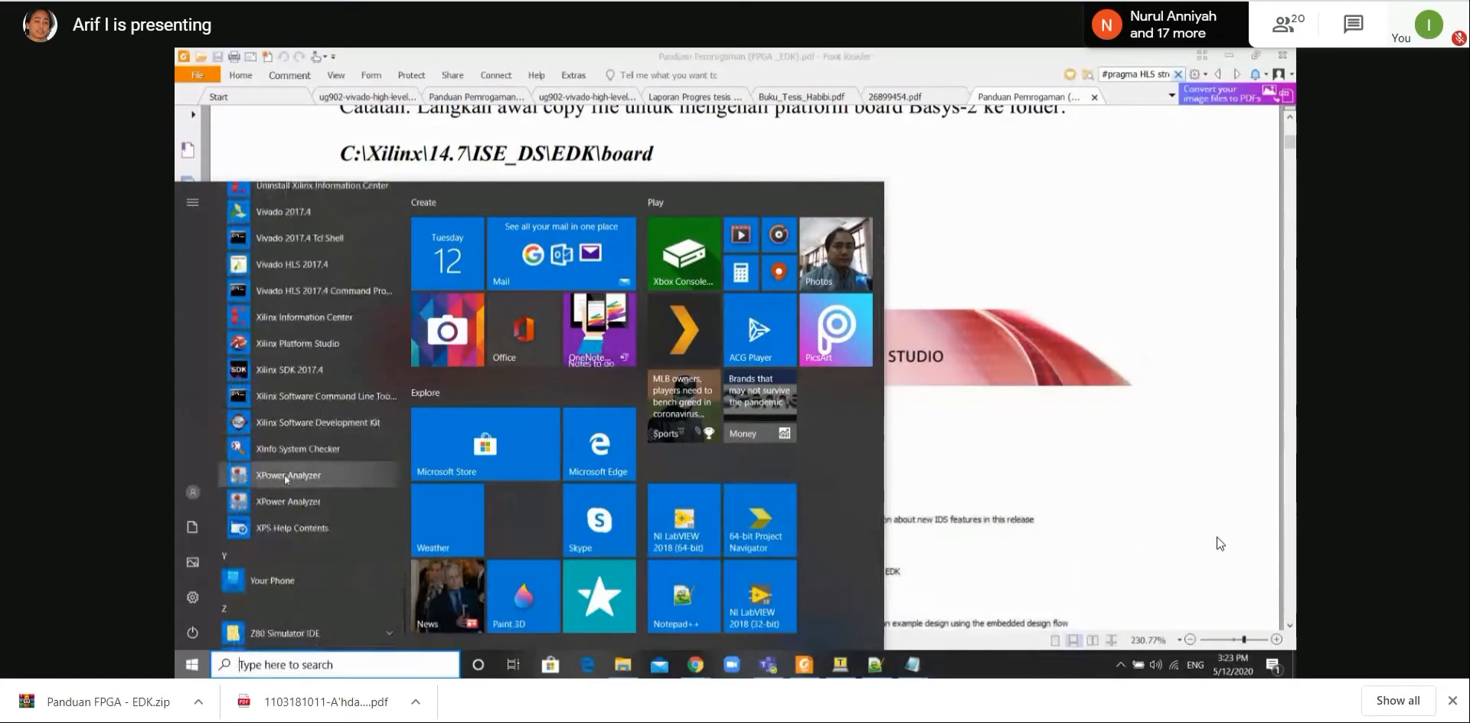
pyautogui.click(303, 345)
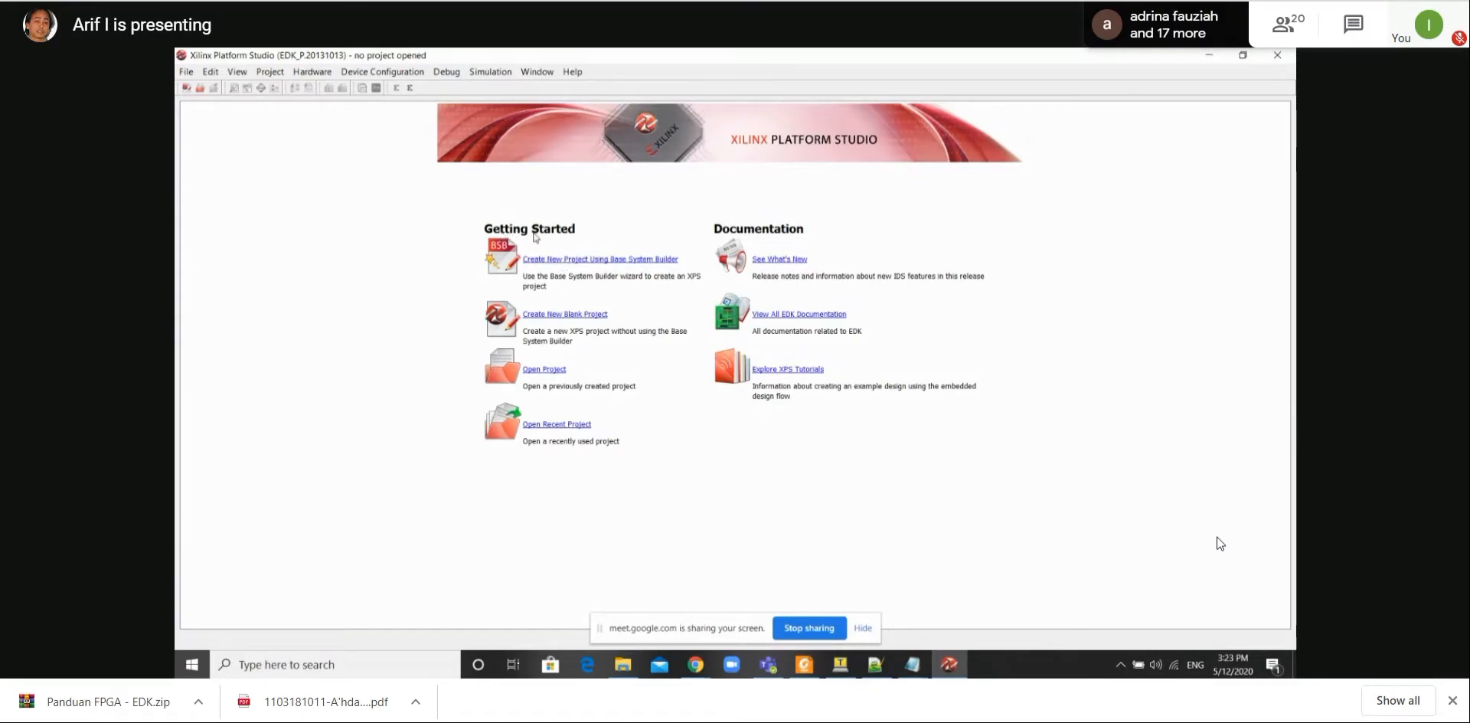
# Start a new XPS project using Base System Builder.
pyautogui.click(577, 259)
pyautogui.moveTo(648, 196); pyautogui.dragTo(541, 222)
pyautogui.moveTo(590, 62); pyautogui.dragTo(856, 218)
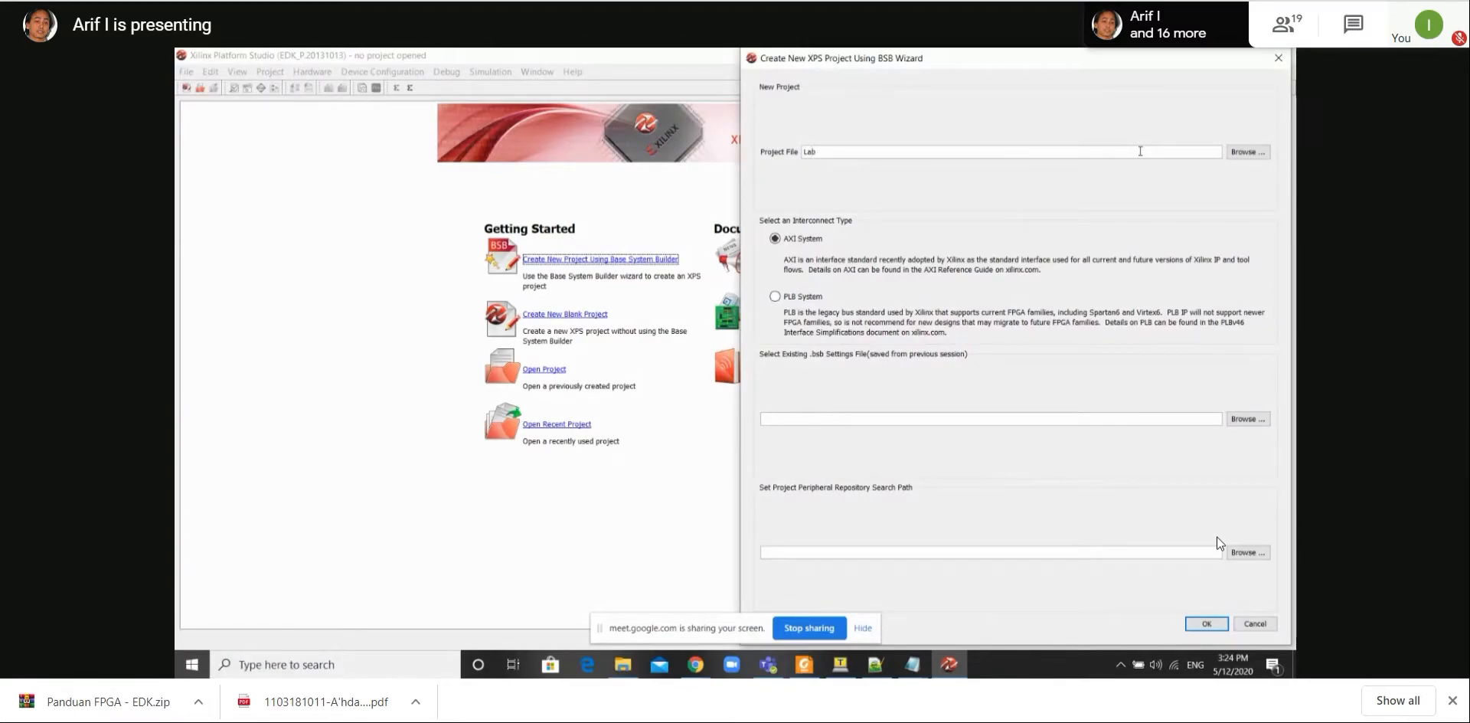
pyautogui.write('c')
# Browse for the project file location and create a folder named Lab11c inside D:\XilinxPlatformStudio.
pyautogui.click(1248, 152)
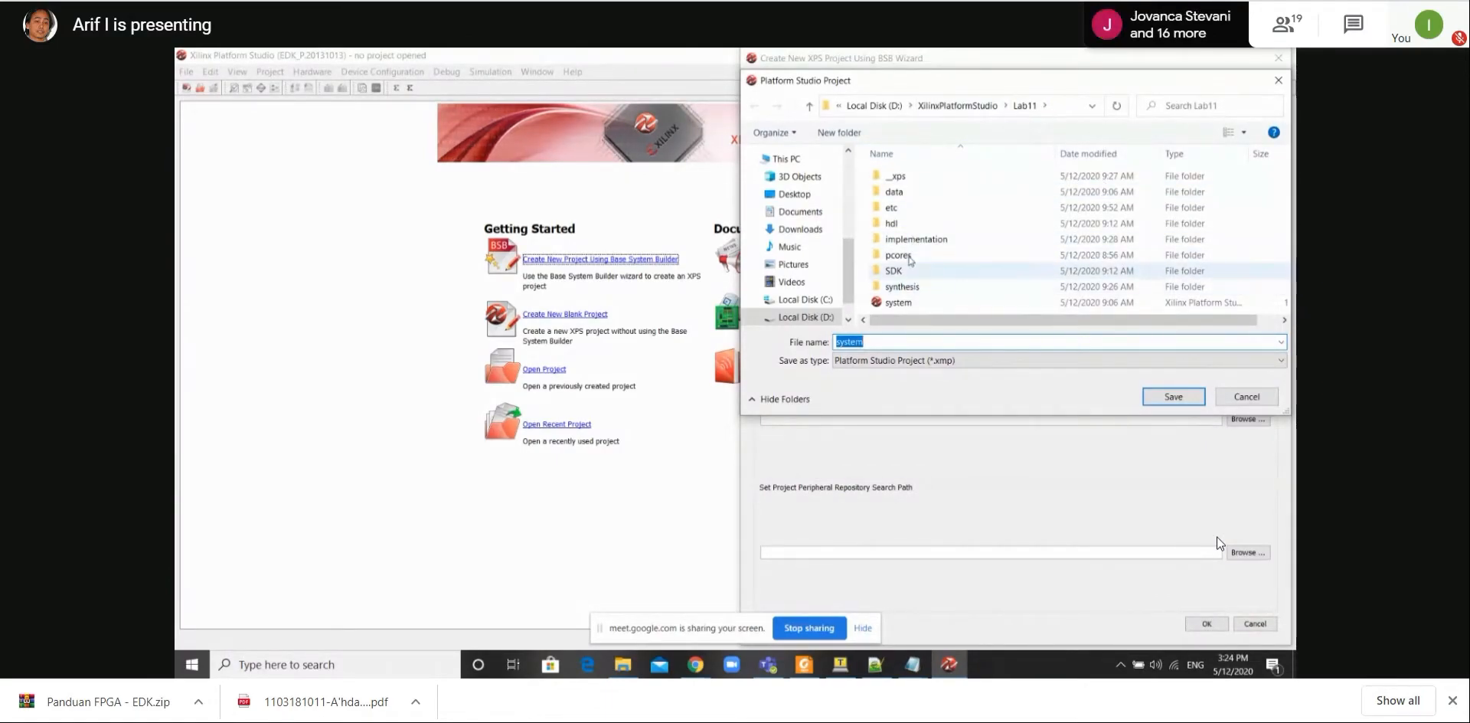
pyautogui.click(957, 106)
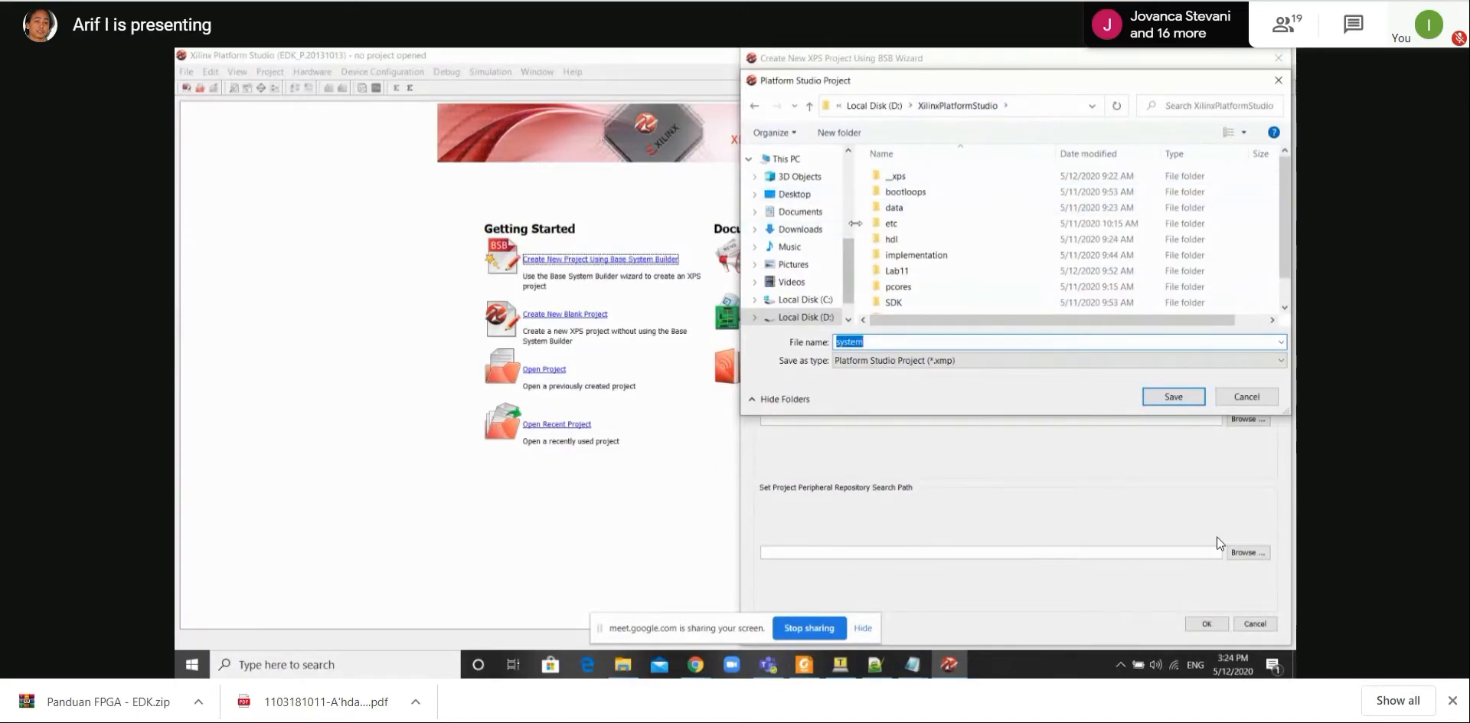
pyautogui.click(841, 137)
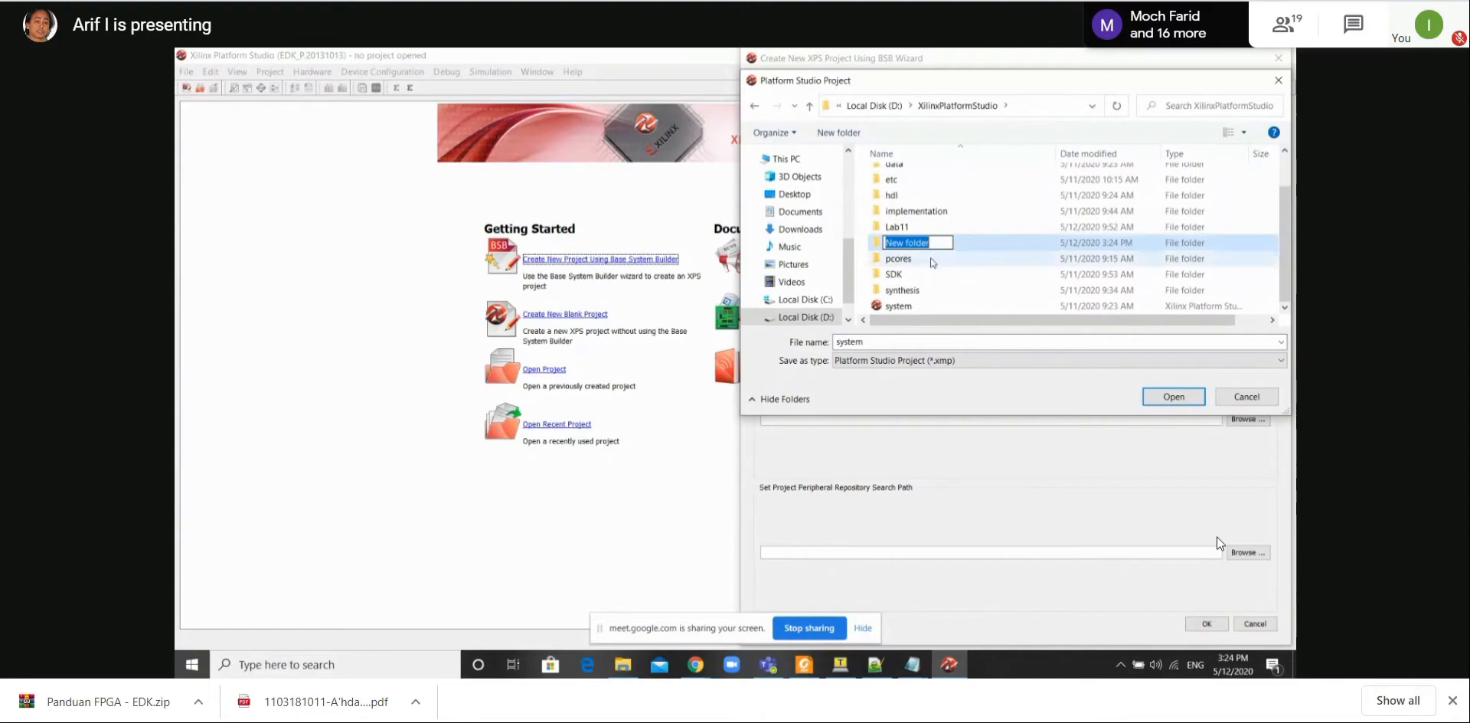
pyautogui.write('Lab11c')
pyautogui.press('Return')
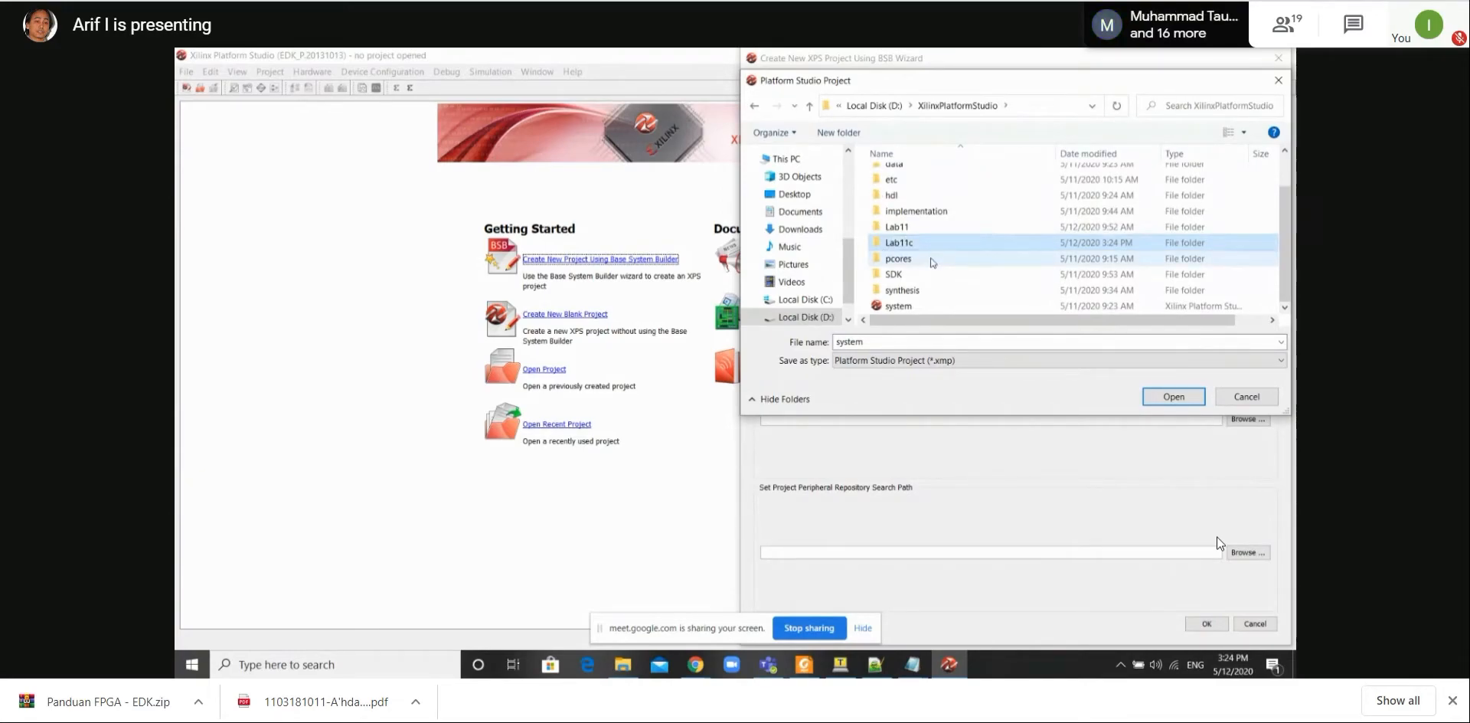
# Save the project file as system in the Lab11c folder and choose PLB System as the interconnect type.
pyautogui.doubleClick(931, 244)
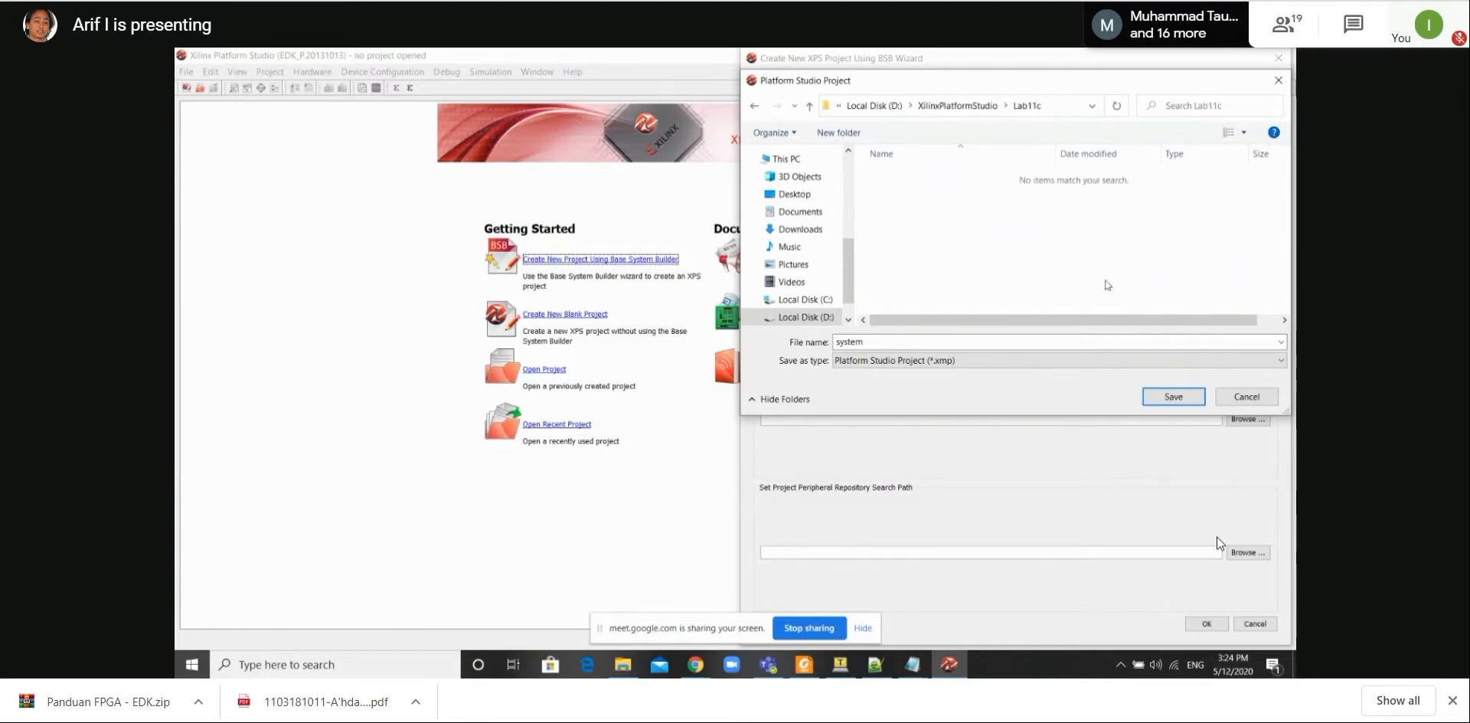
pyautogui.click(1192, 404)
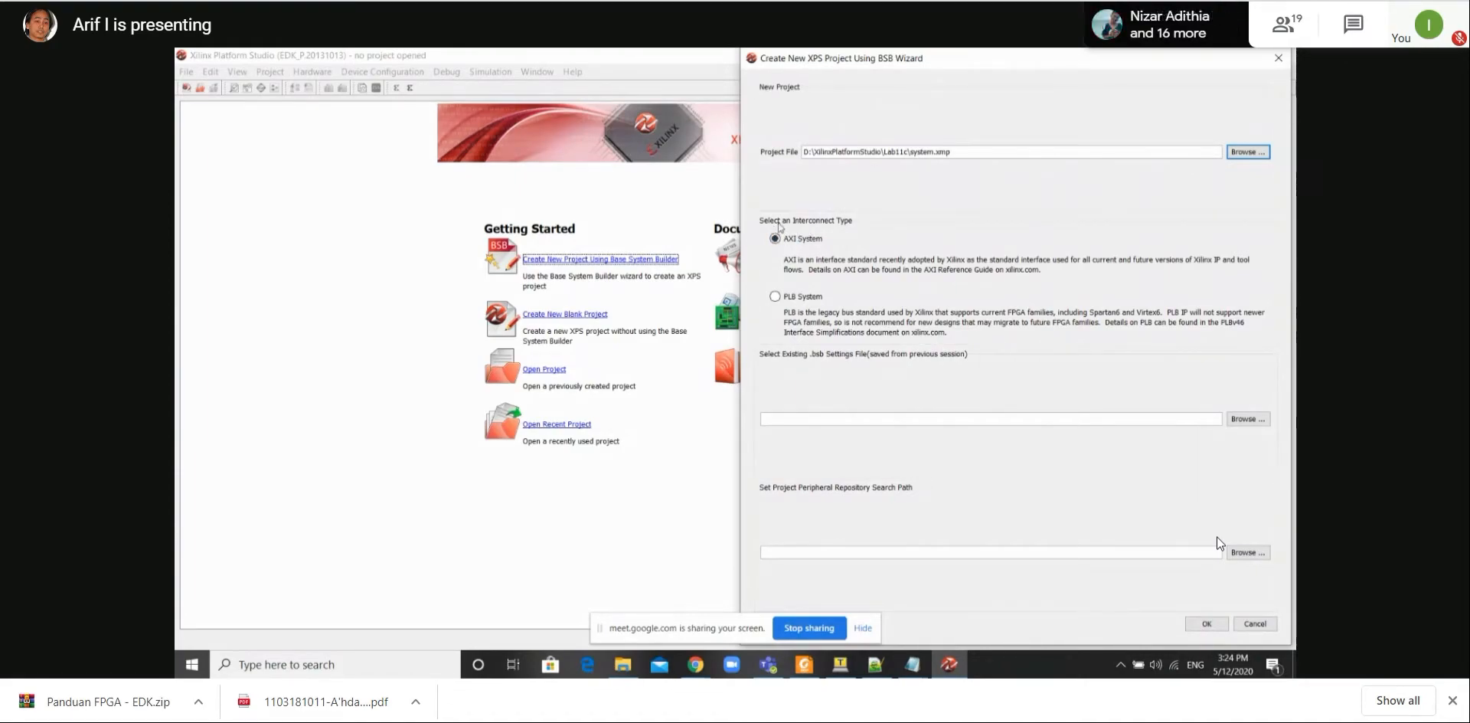
pyautogui.click(774, 296)
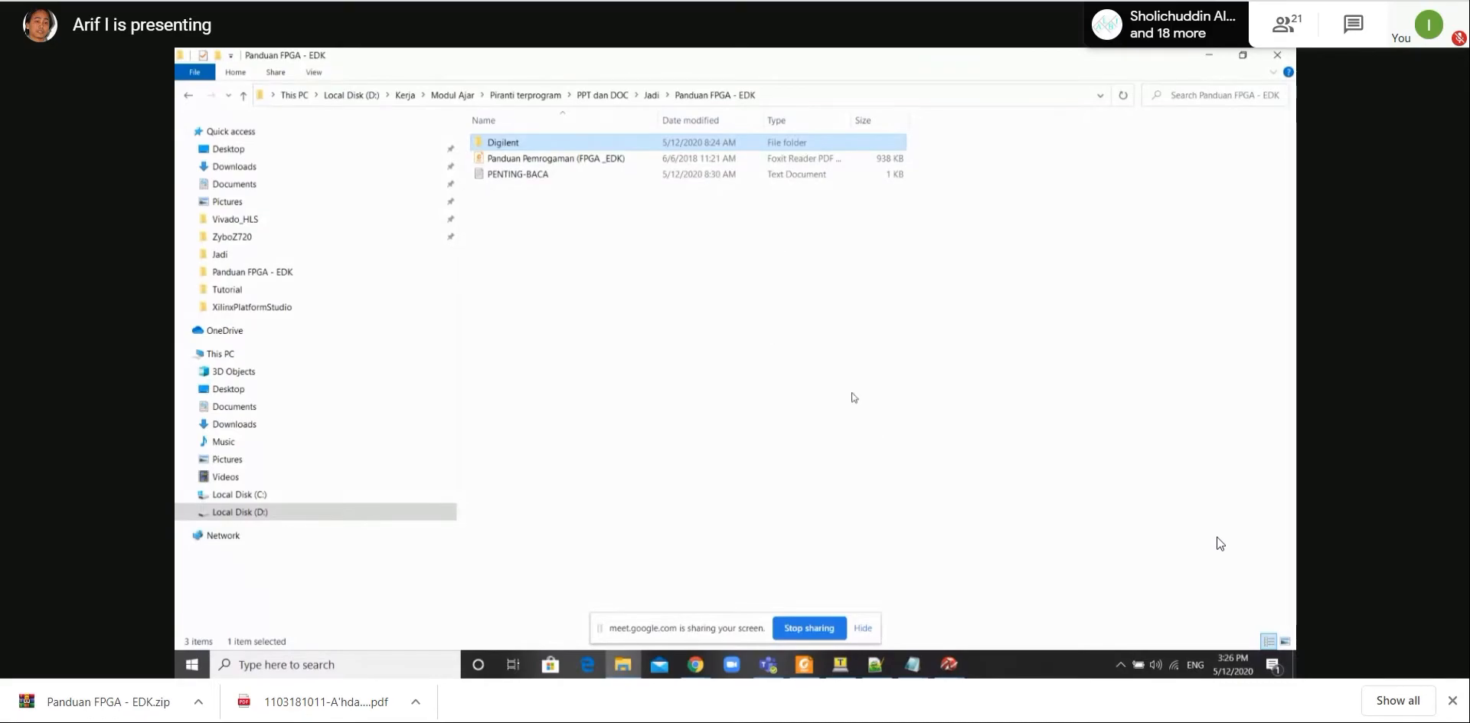
# Switch back to the Base System Builder board selection, try the Xilinx vendor, and set the board vendor to Digilent.
pyautogui.click(947, 665)
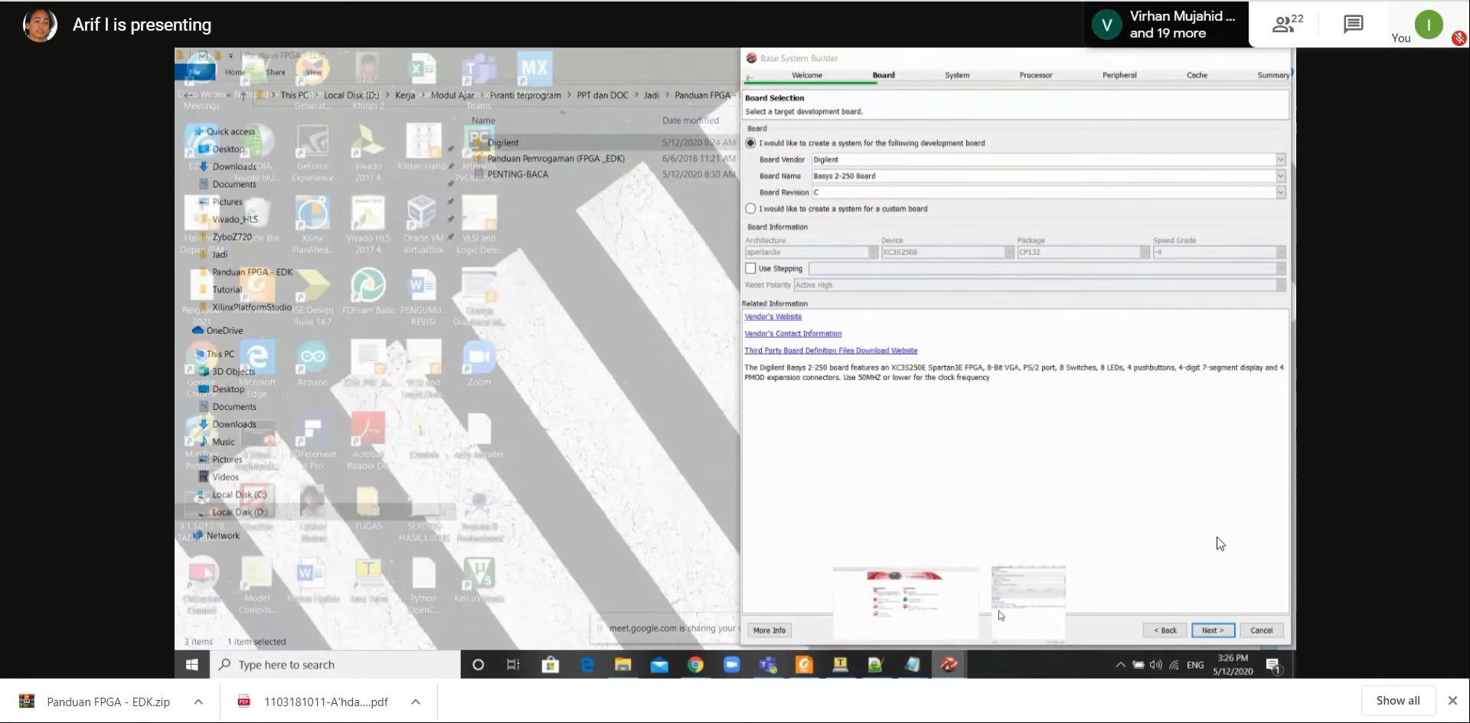
pyautogui.click(999, 615)
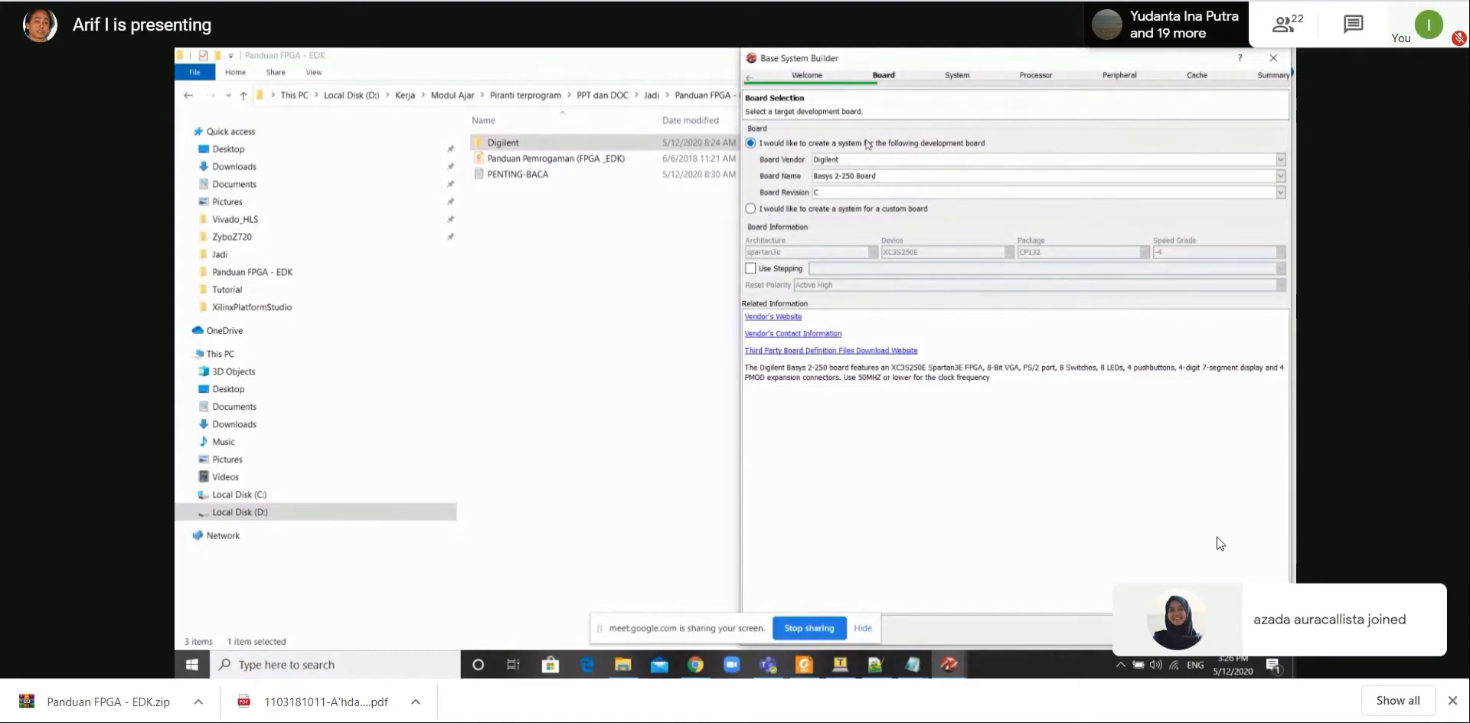
pyautogui.click(854, 163)
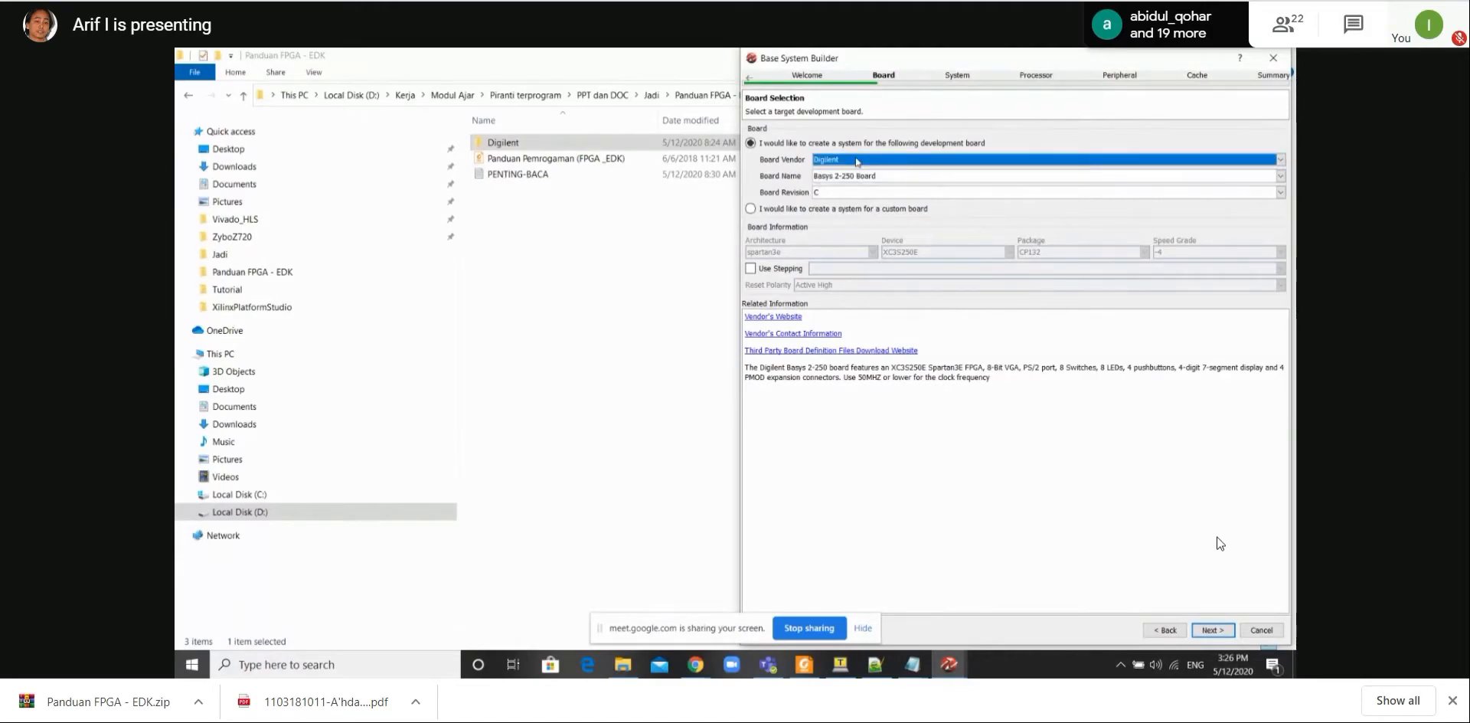
pyautogui.click(857, 162)
pyautogui.click(849, 181)
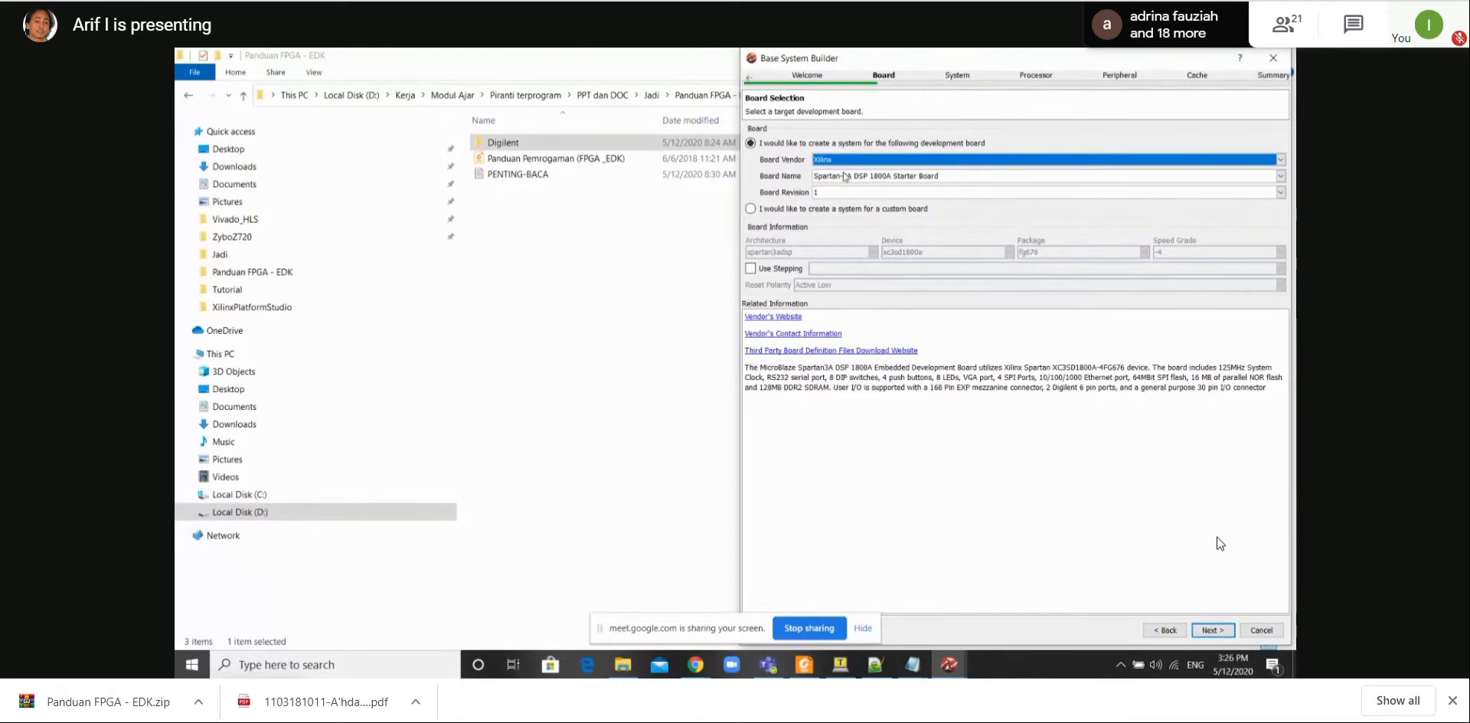
pyautogui.click(831, 161)
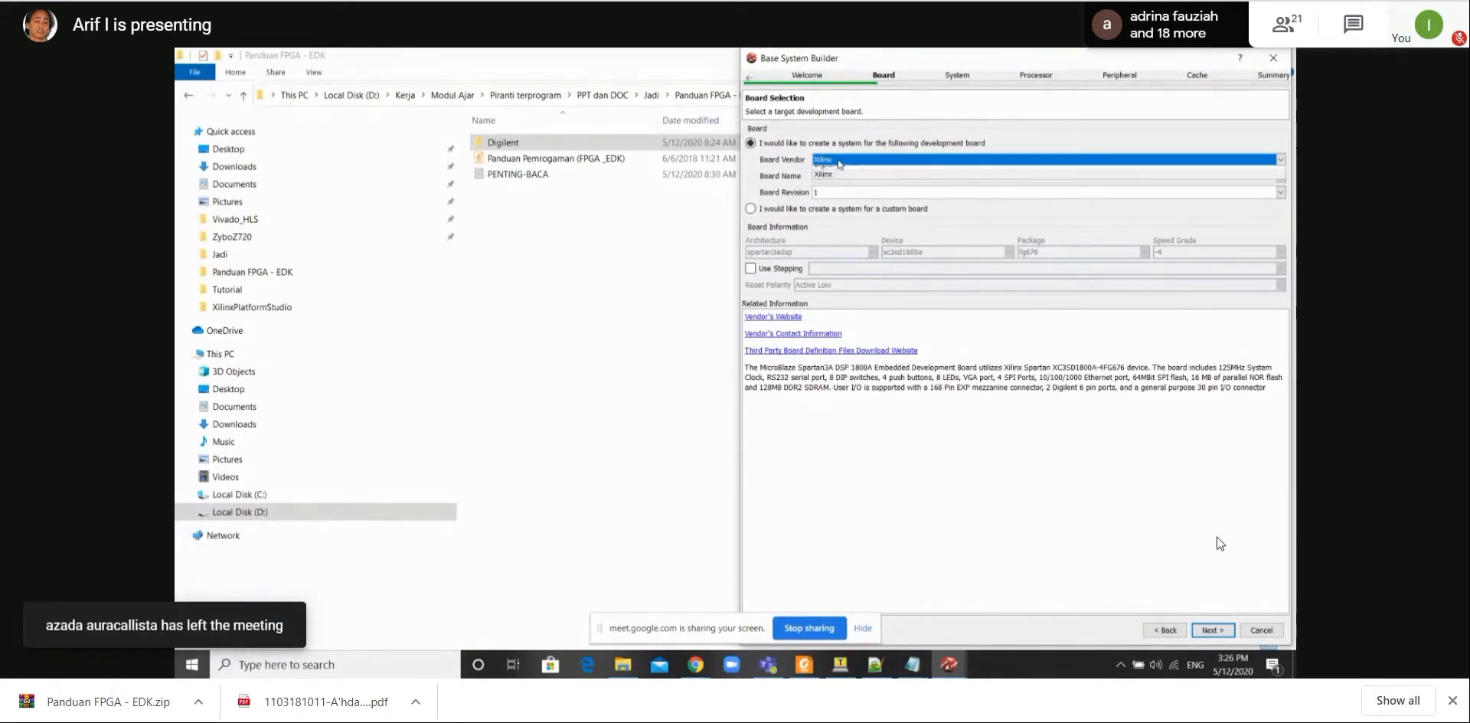
pyautogui.click(835, 170)
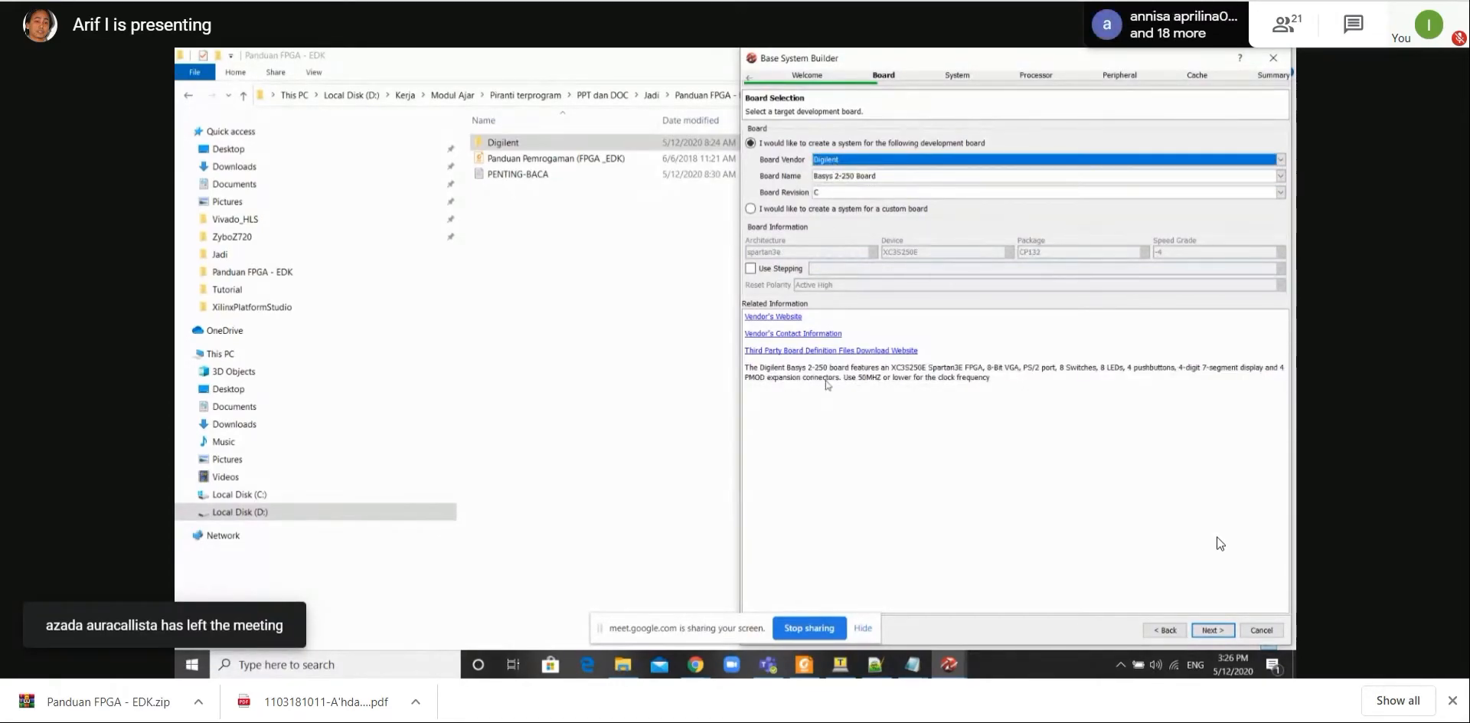
# Compare the Digilent Basys 2-250 board description with that of the Xilinx Spartan-6 SP605 Evaluation Platform.
pyautogui.tripleClick(797, 373)
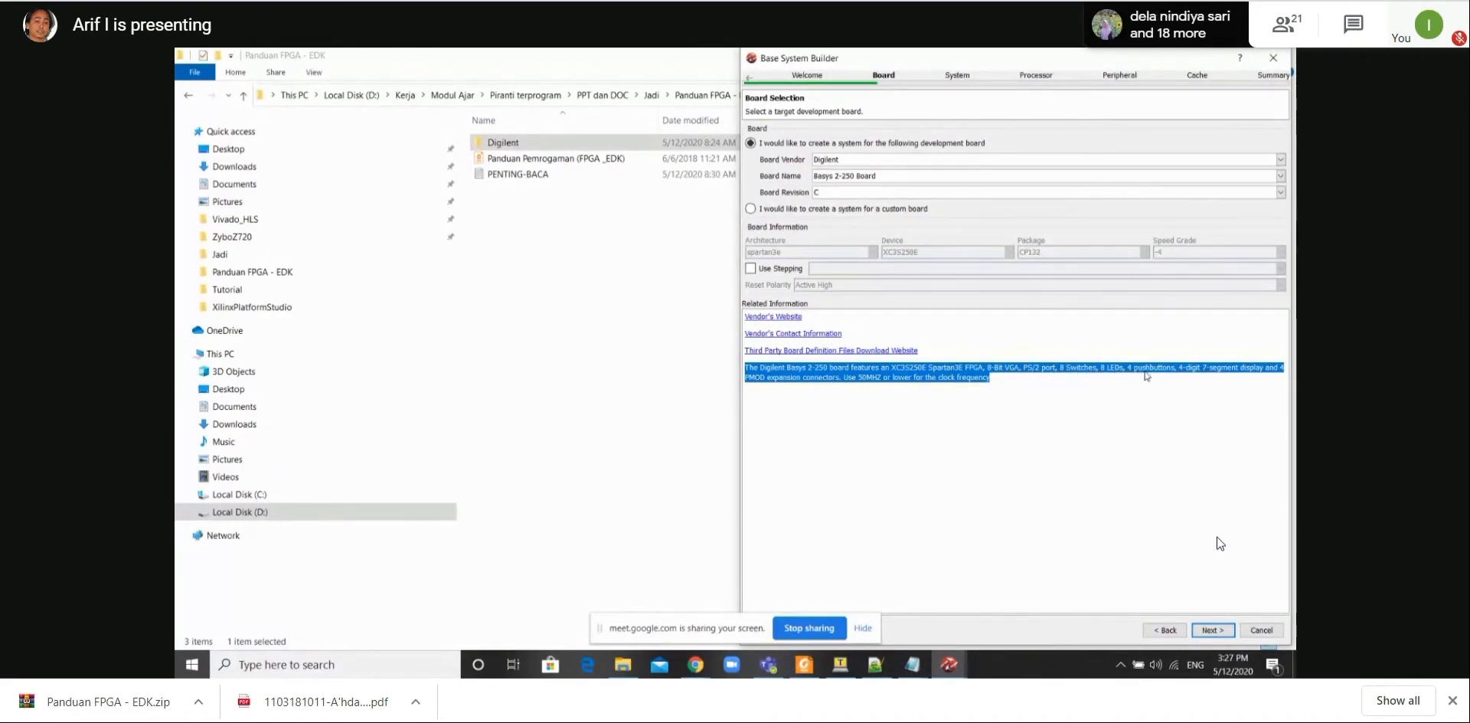
pyautogui.click(968, 387)
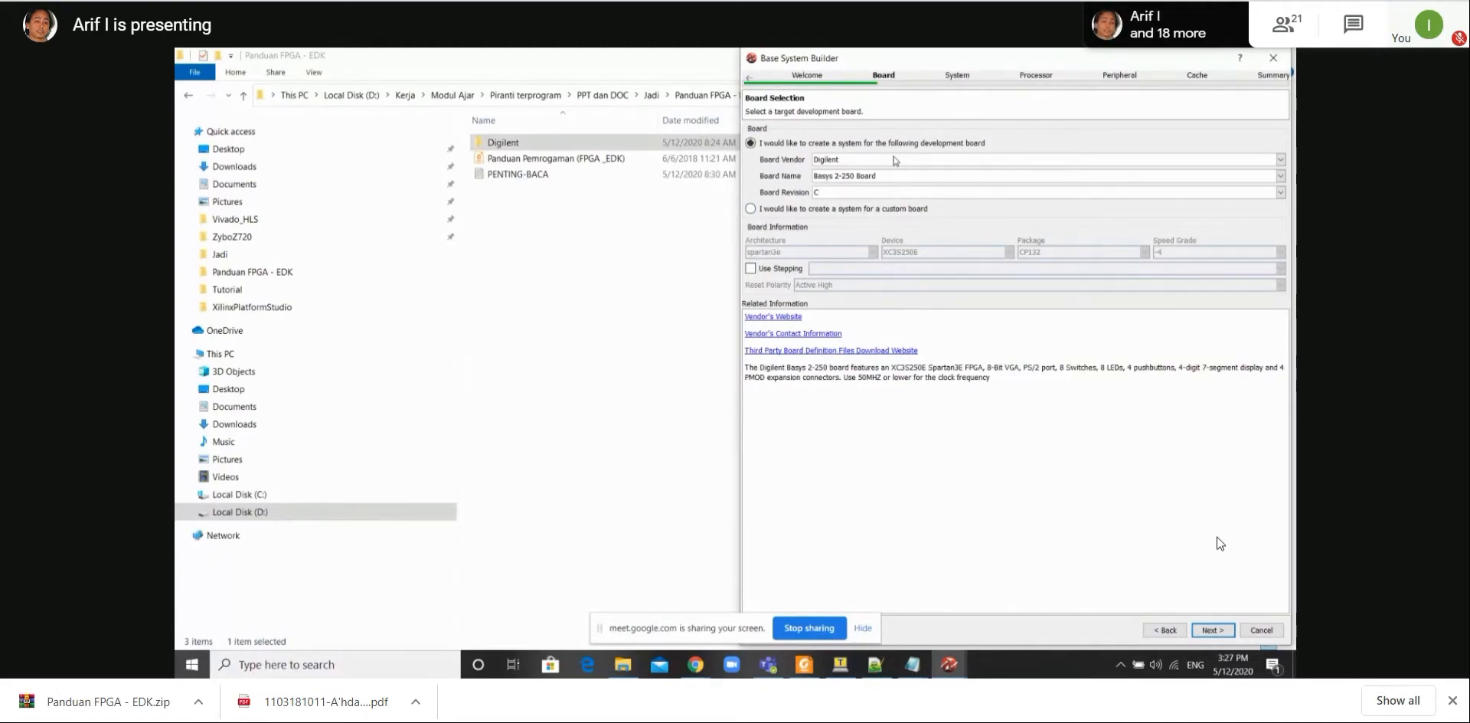
pyautogui.click(894, 160)
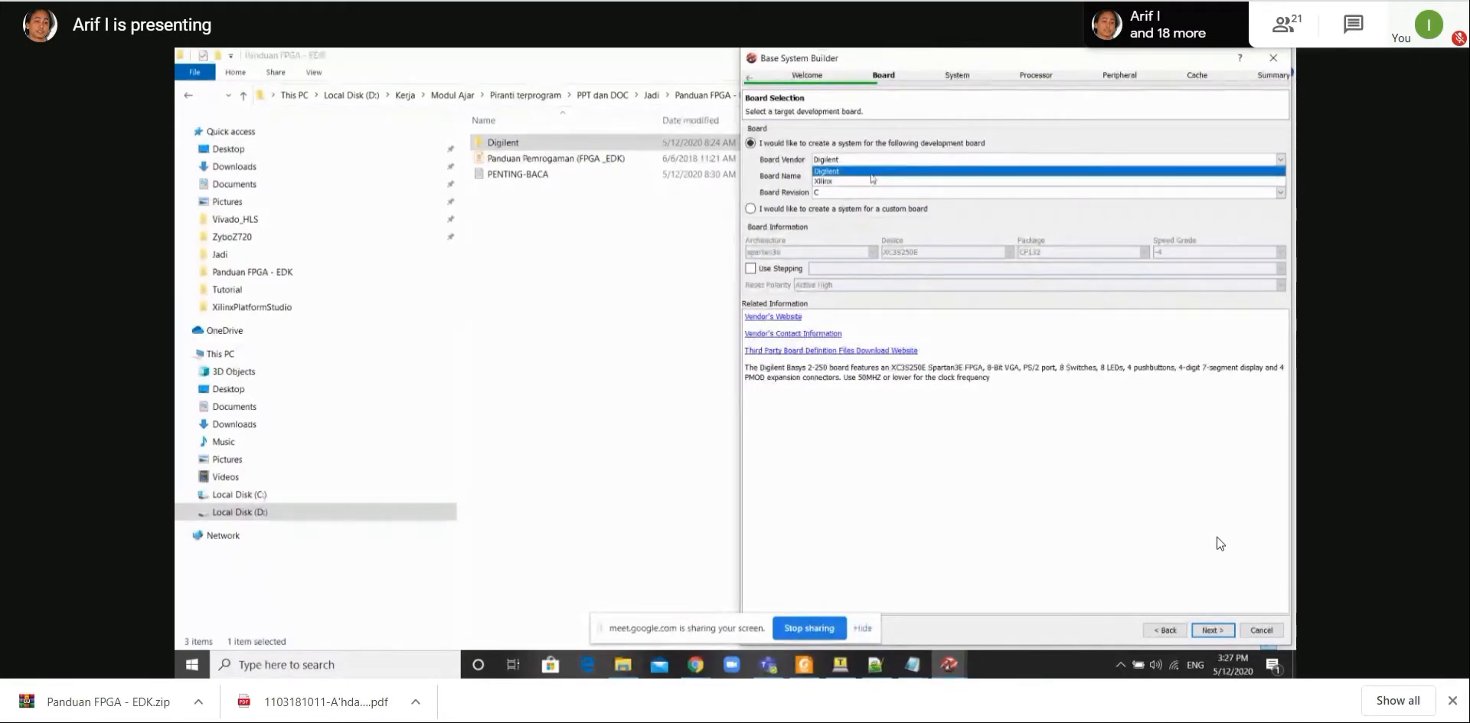
pyautogui.click(871, 181)
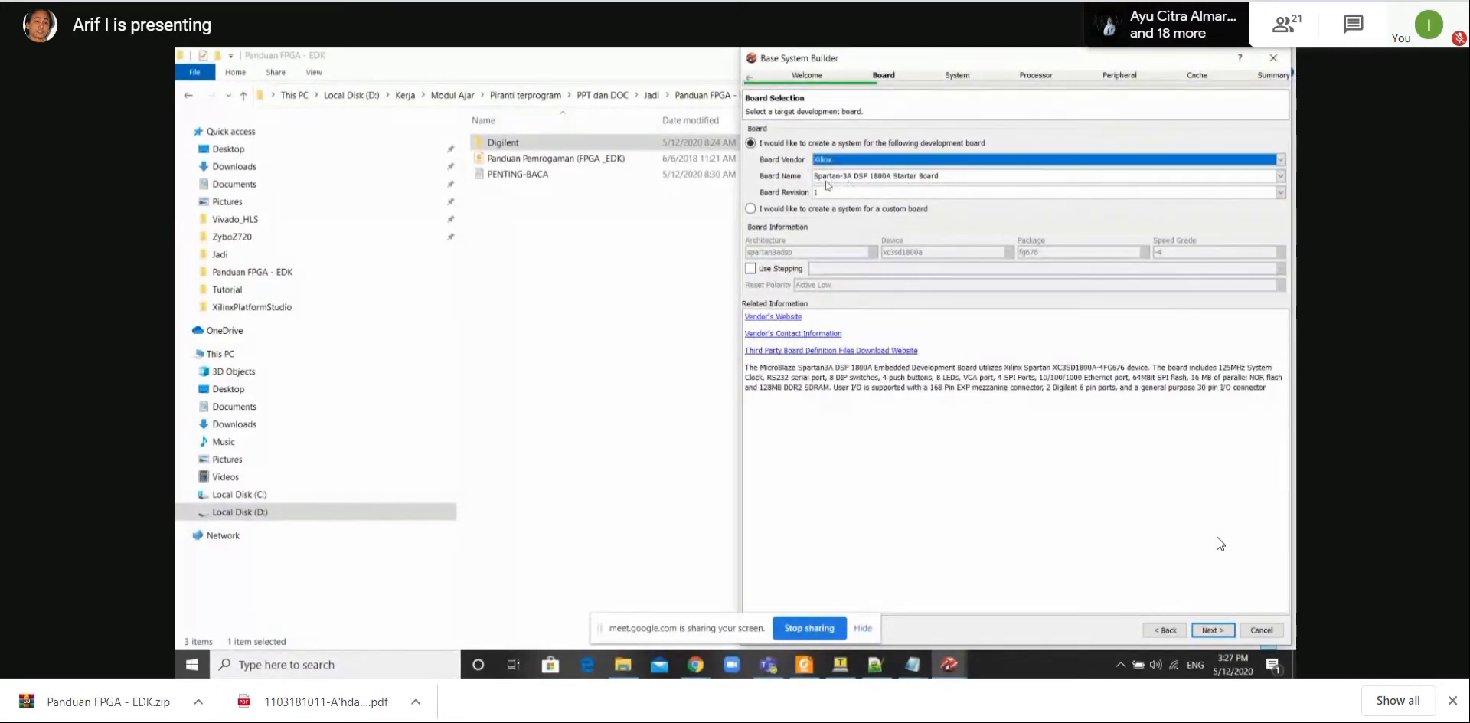
pyautogui.click(838, 177)
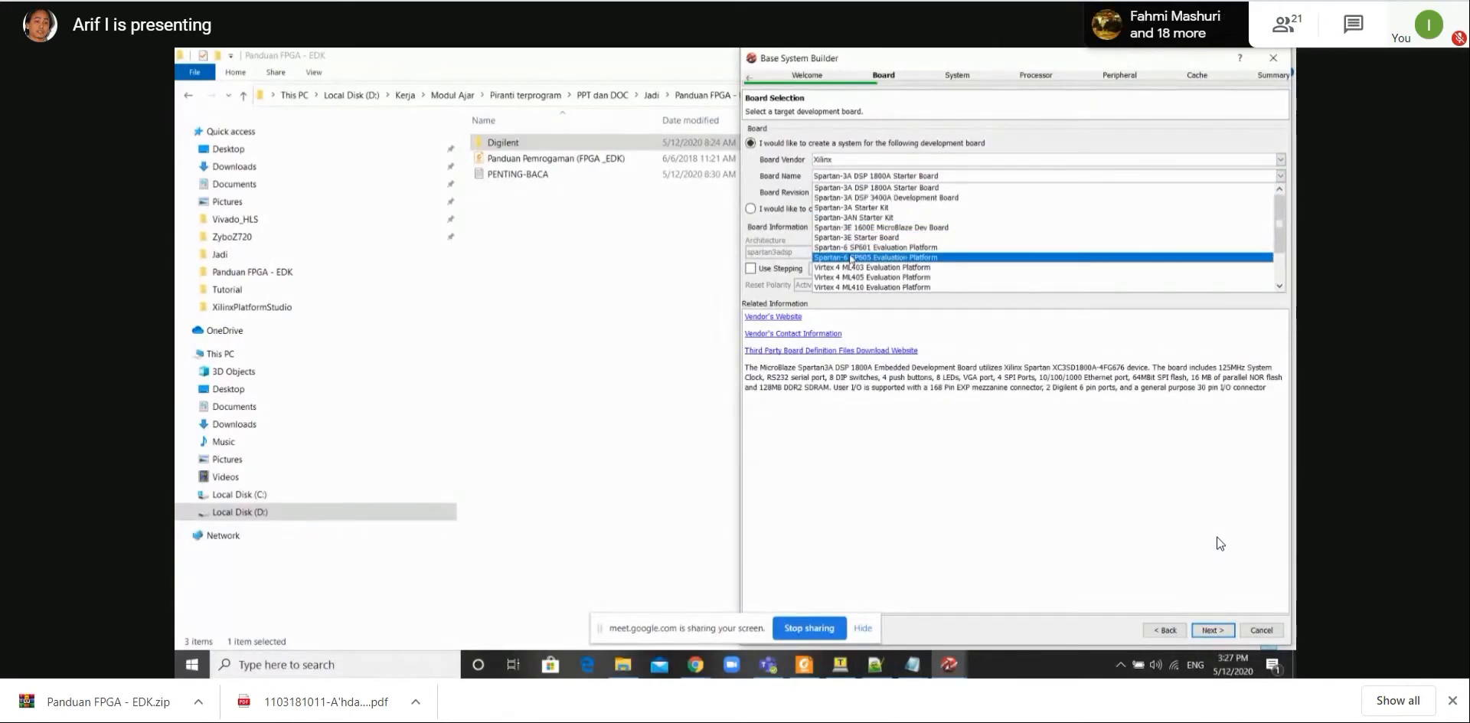
pyautogui.click(851, 258)
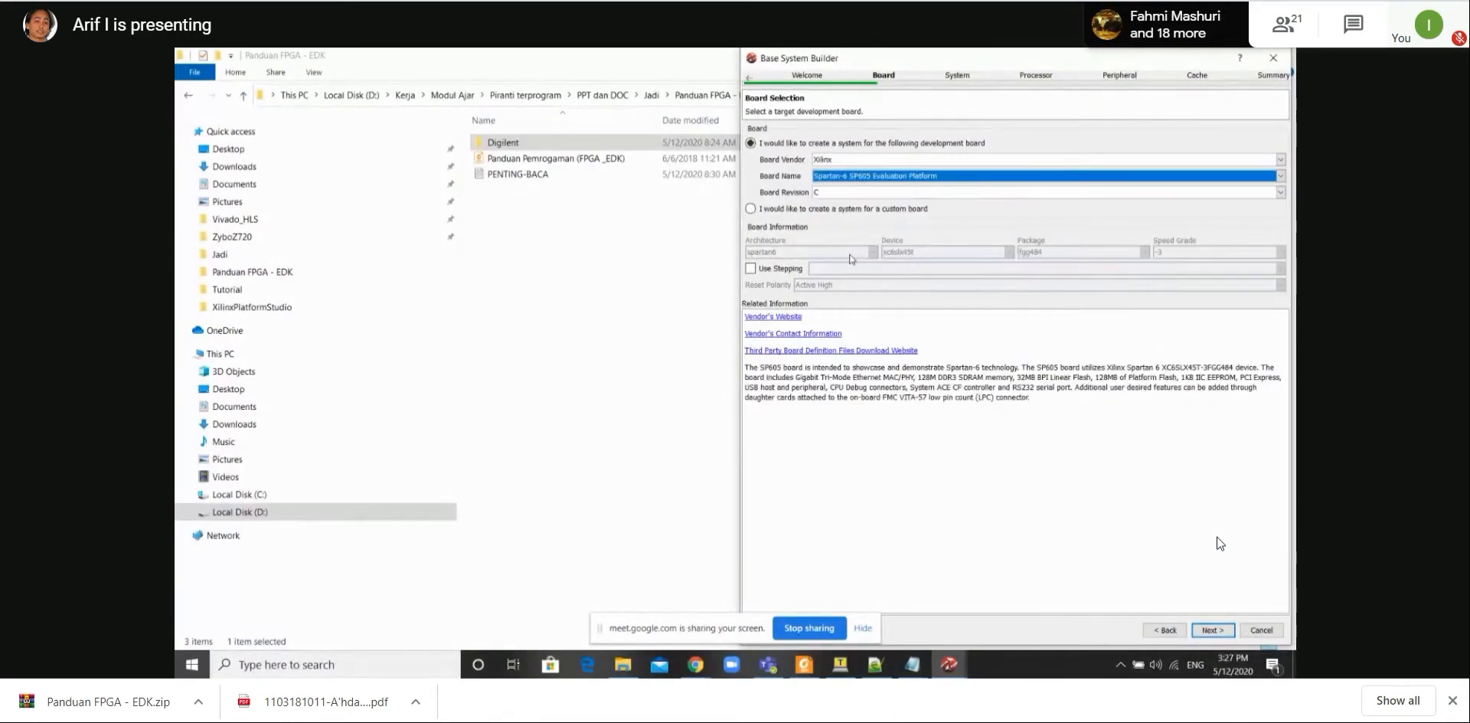
pyautogui.click(942, 389)
pyautogui.hotkey('ctrl', 'a')
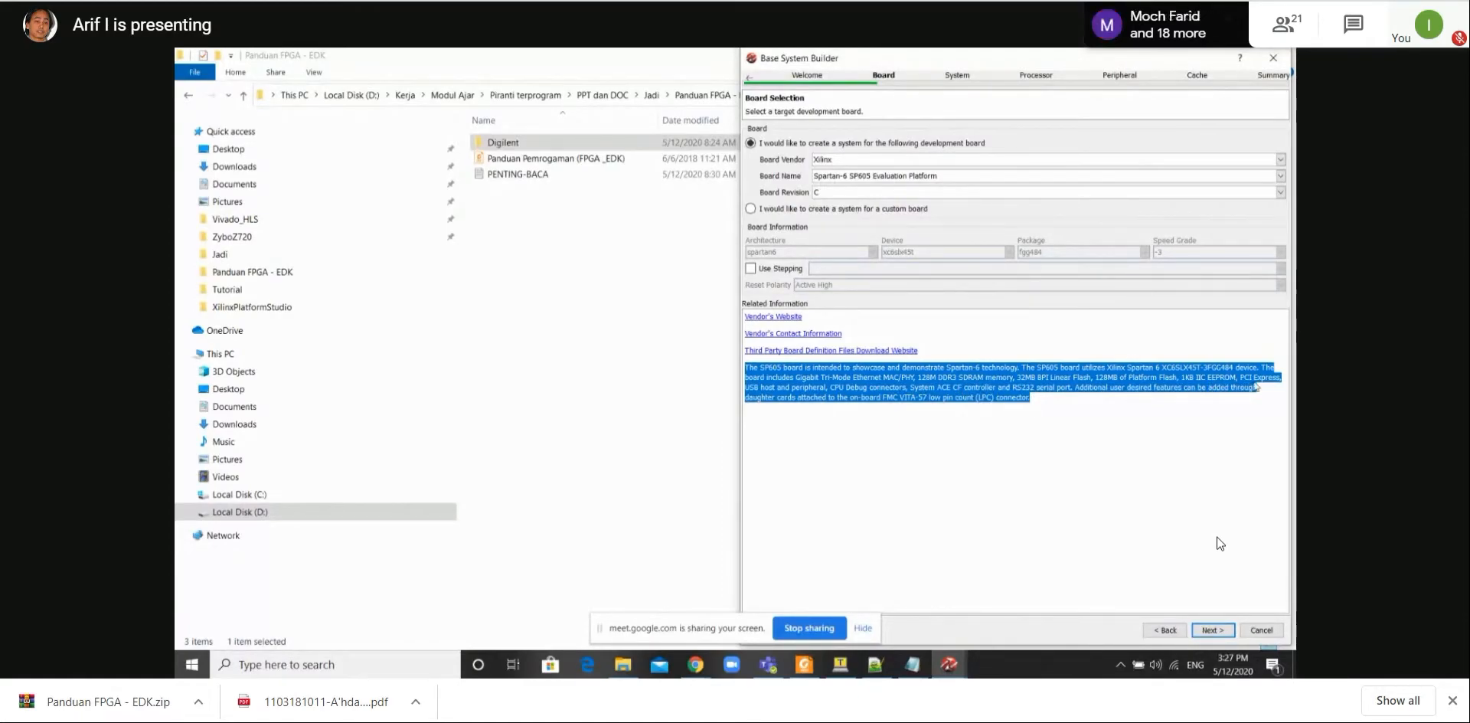
pyautogui.doubleClick(873, 377)
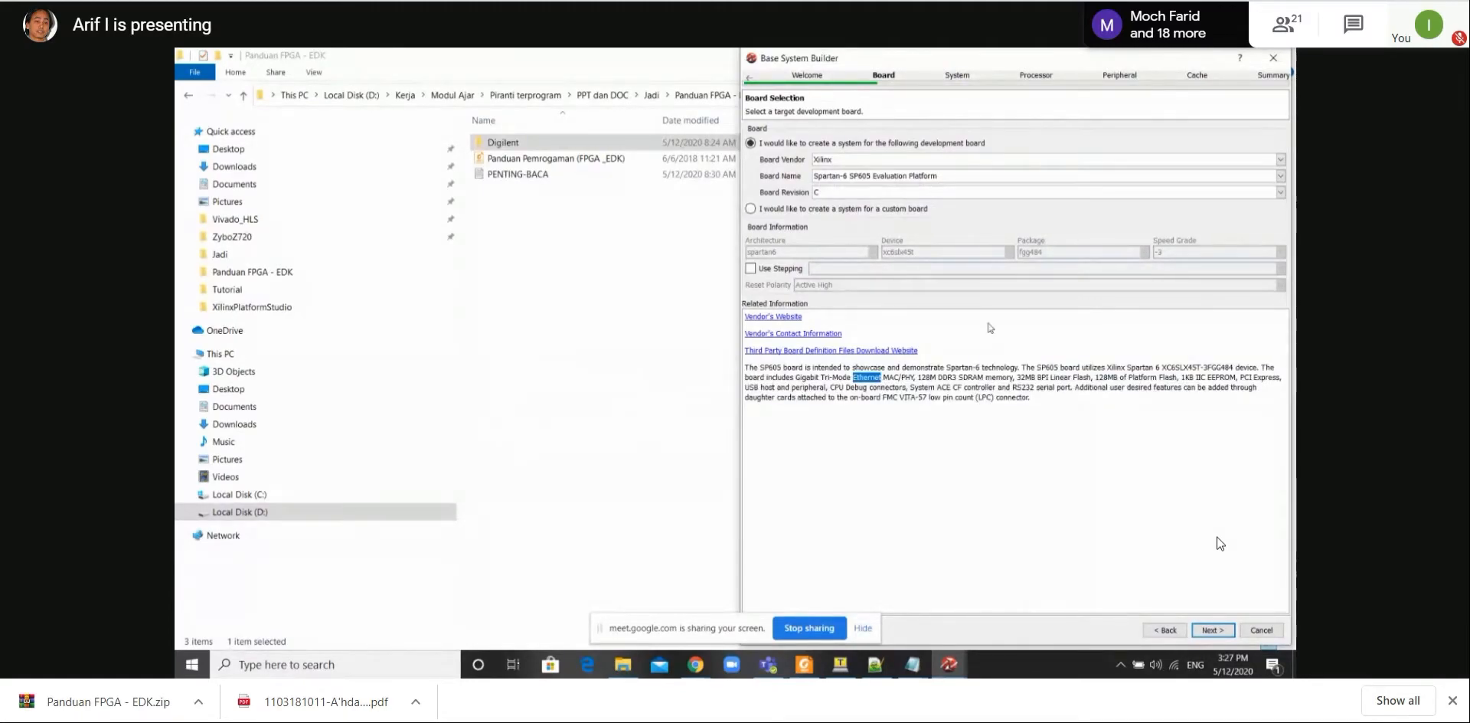
pyautogui.click(986, 340)
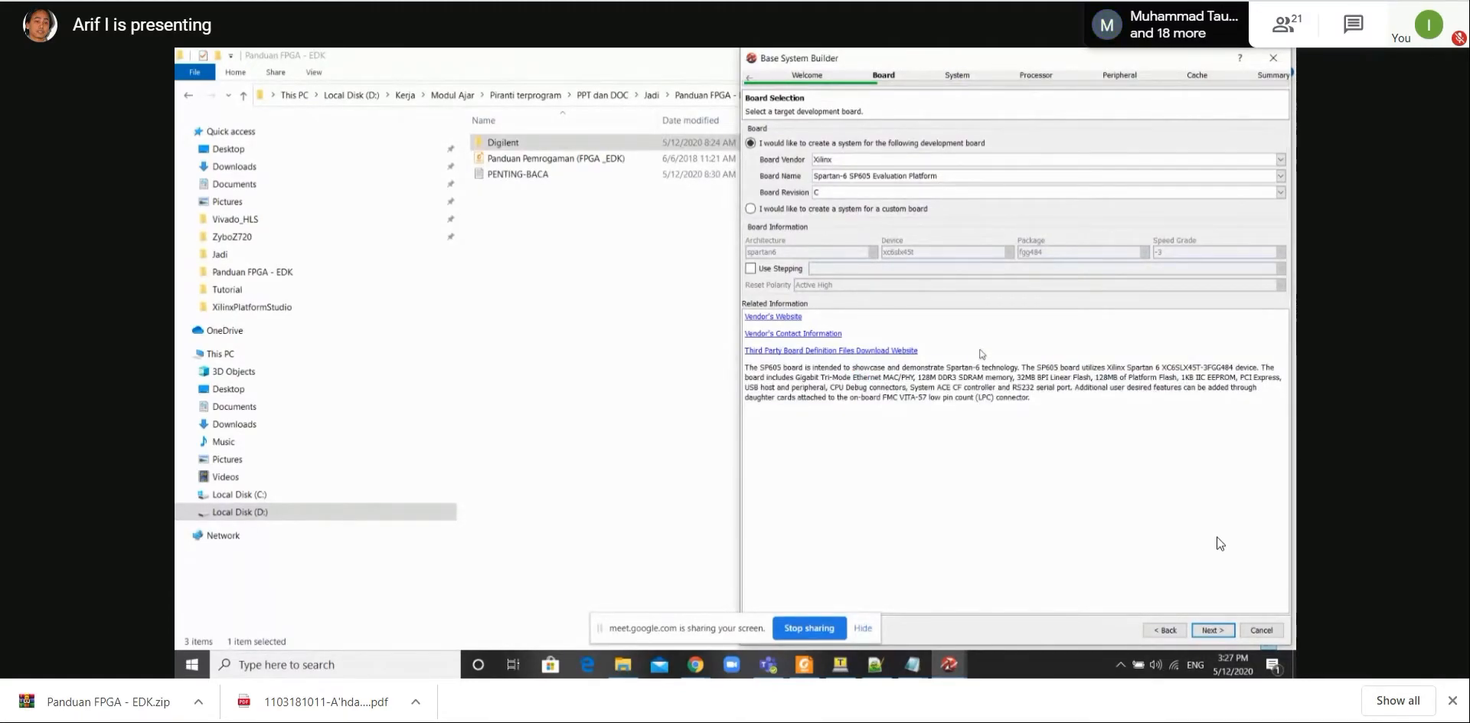
# Set the board vendor back to Digilent with the Basys 2-250 Board and continue past the board selection.
pyautogui.click(944, 164)
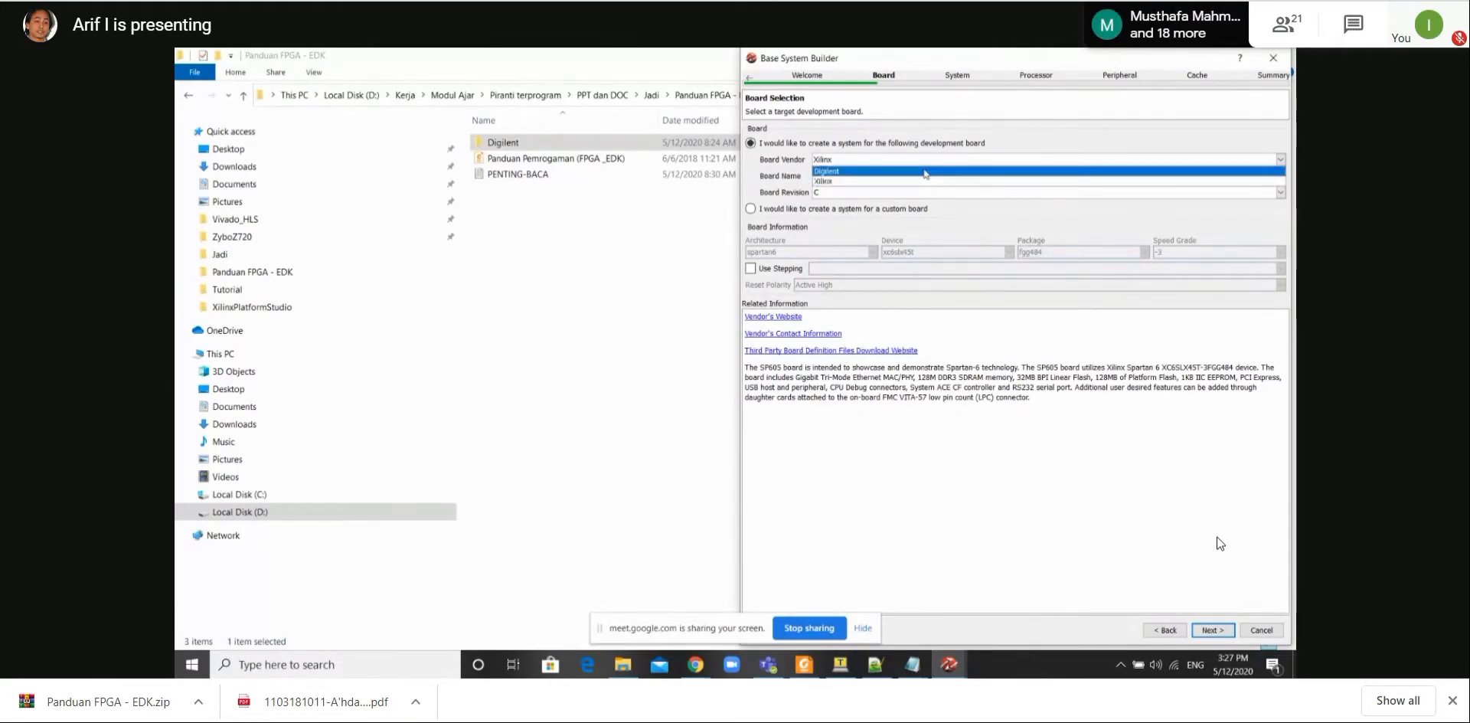
pyautogui.click(925, 174)
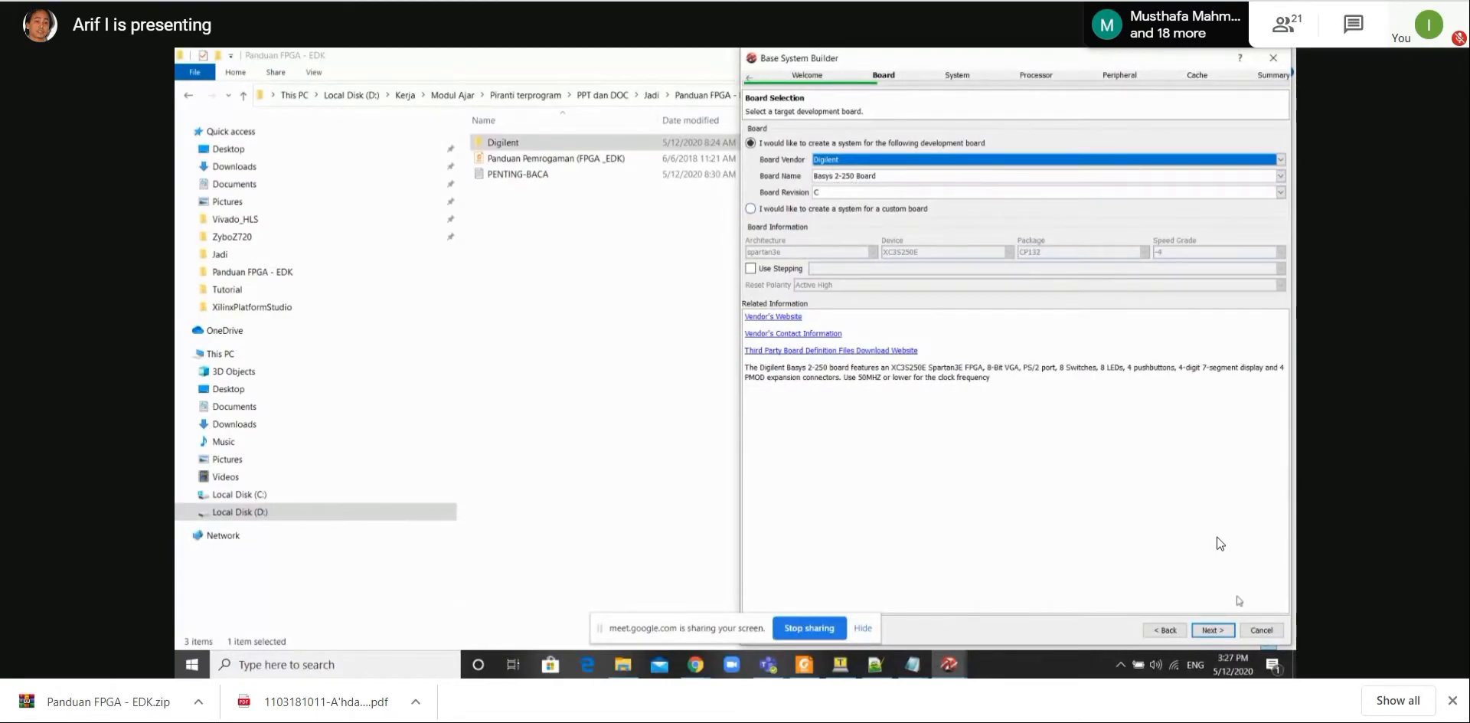
pyautogui.click(1212, 630)
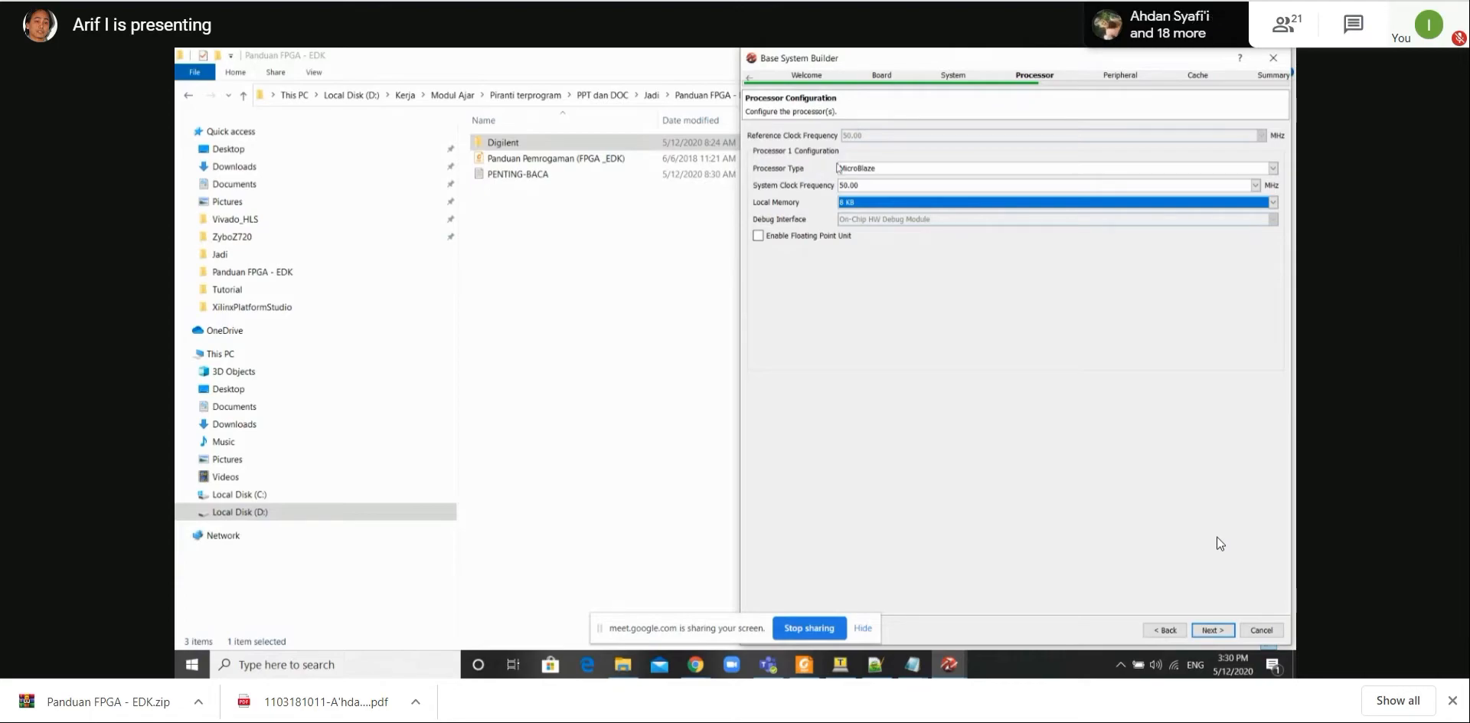
# Set the MicroBlaze local memory to 8 KB and switch the Floating Point Unit option on and off again.
pyautogui.click(849, 201)
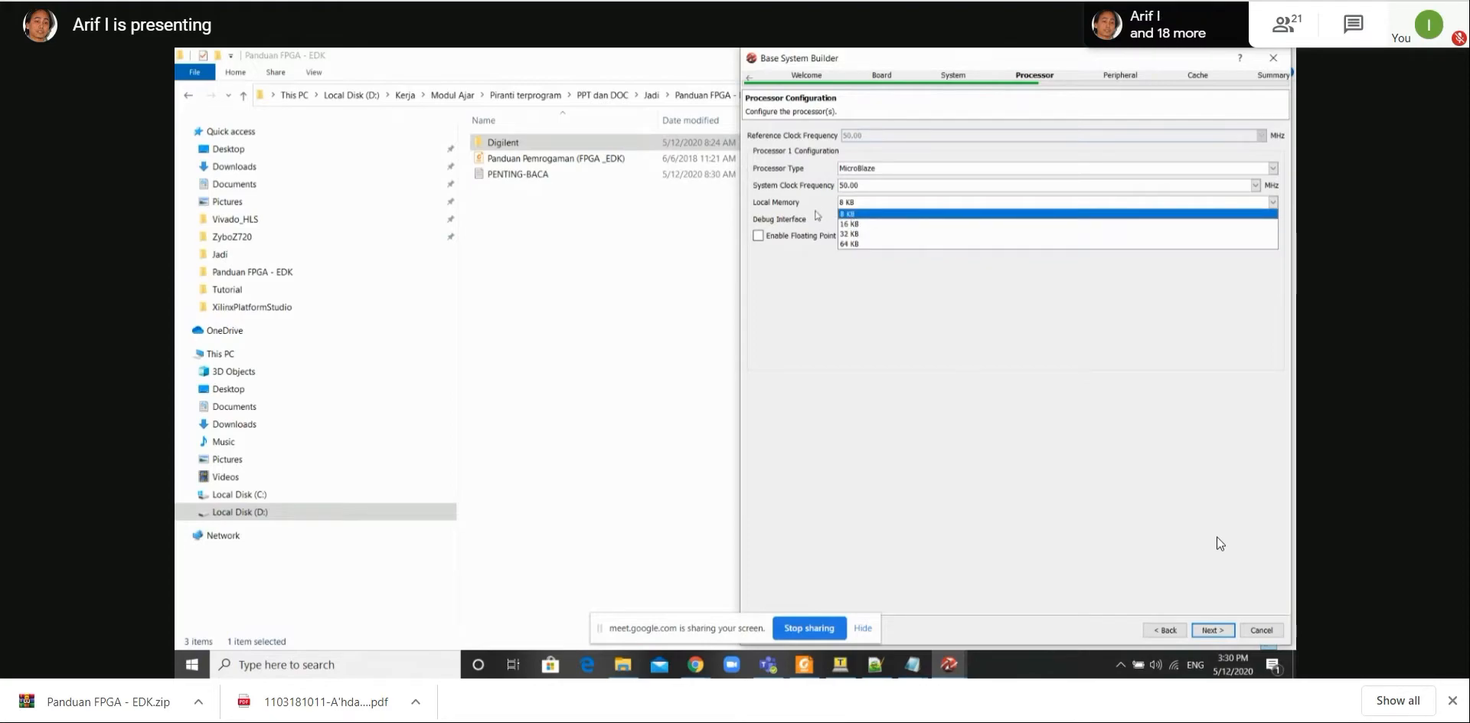
pyautogui.click(848, 213)
pyautogui.click(852, 207)
pyautogui.click(840, 205)
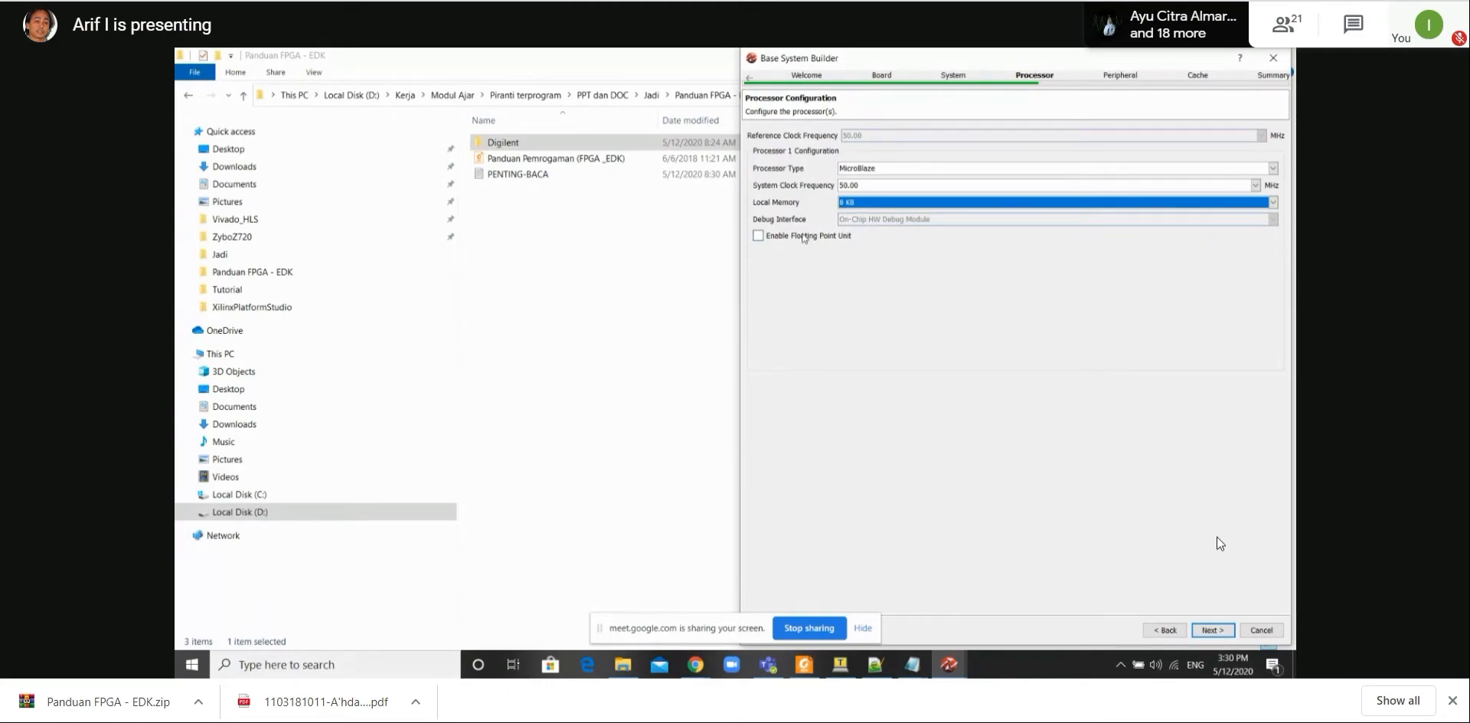
pyautogui.click(758, 235)
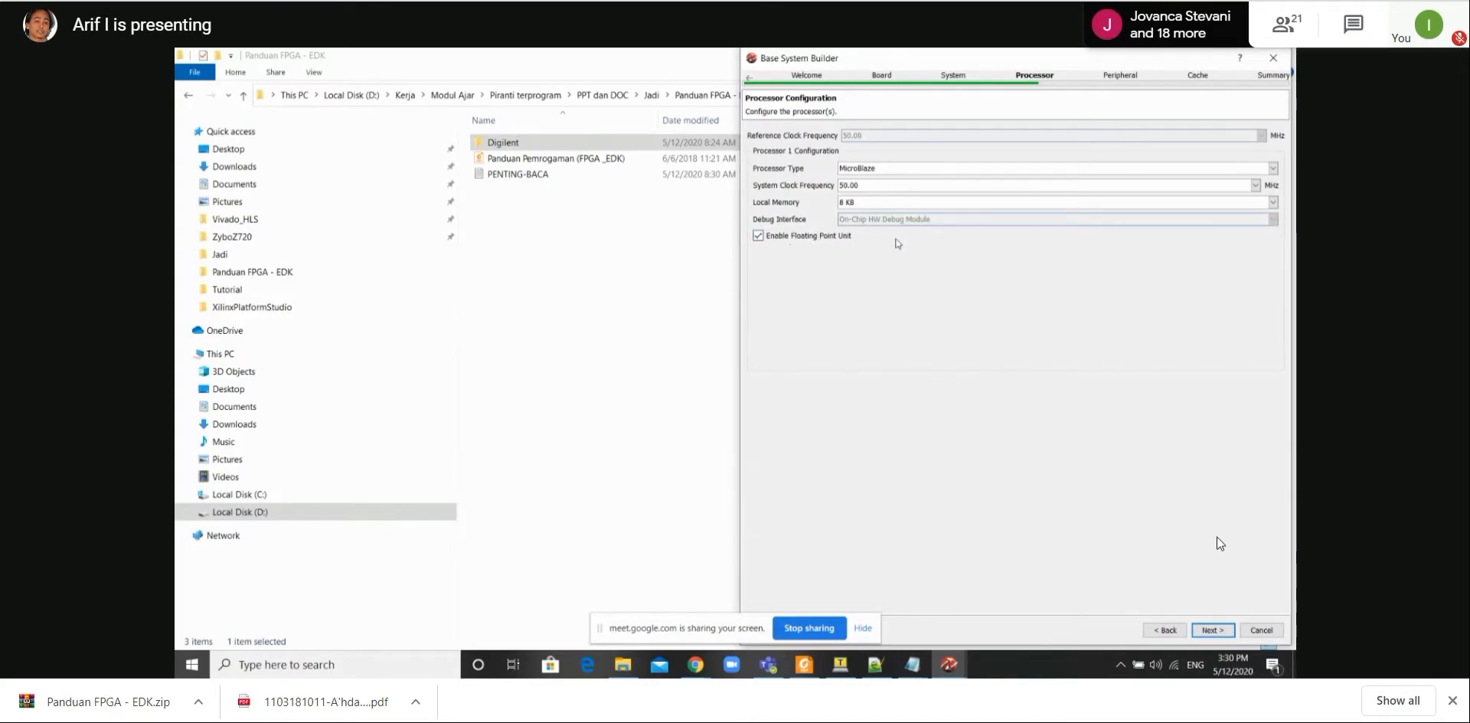
pyautogui.click(759, 236)
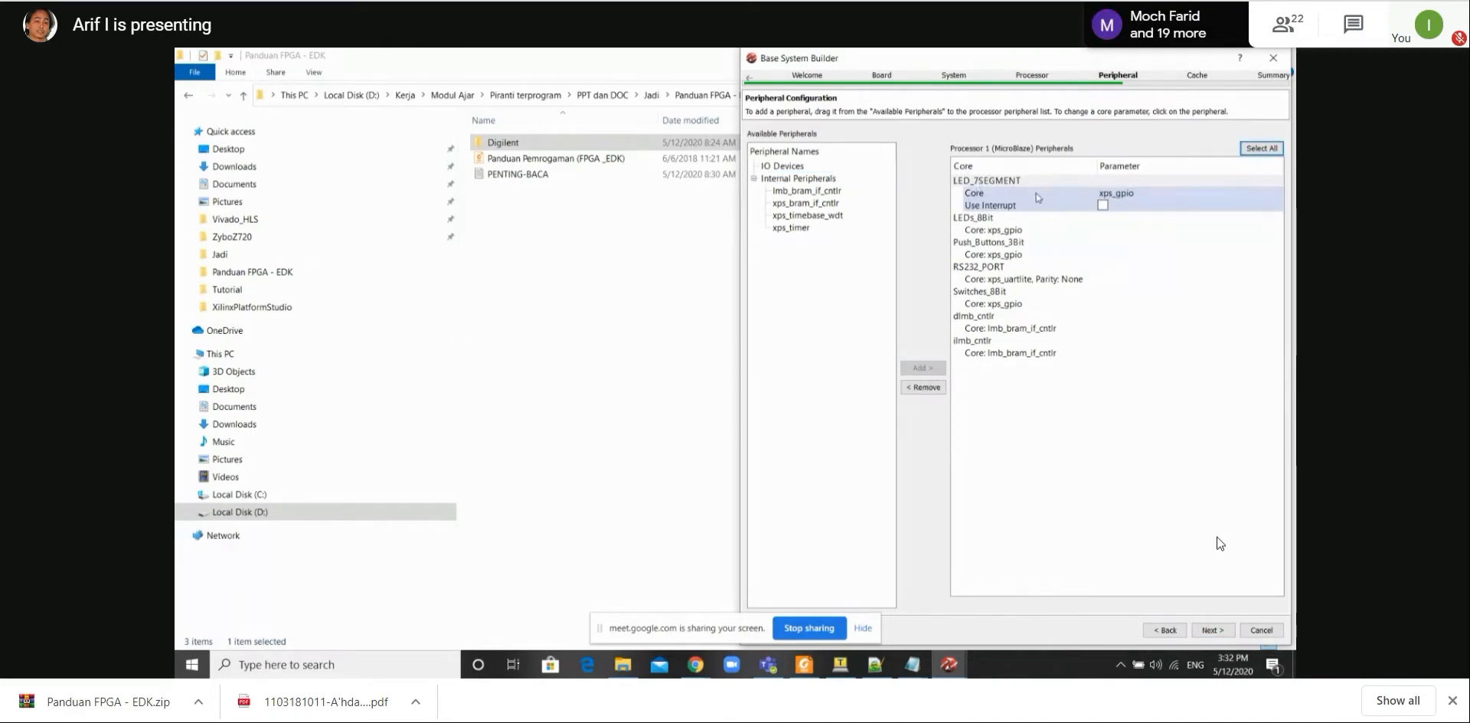
# Check the IO devices, continue past the cache configuration, and review the processor and peripheral cores in the system summary.
pyautogui.click(792, 170)
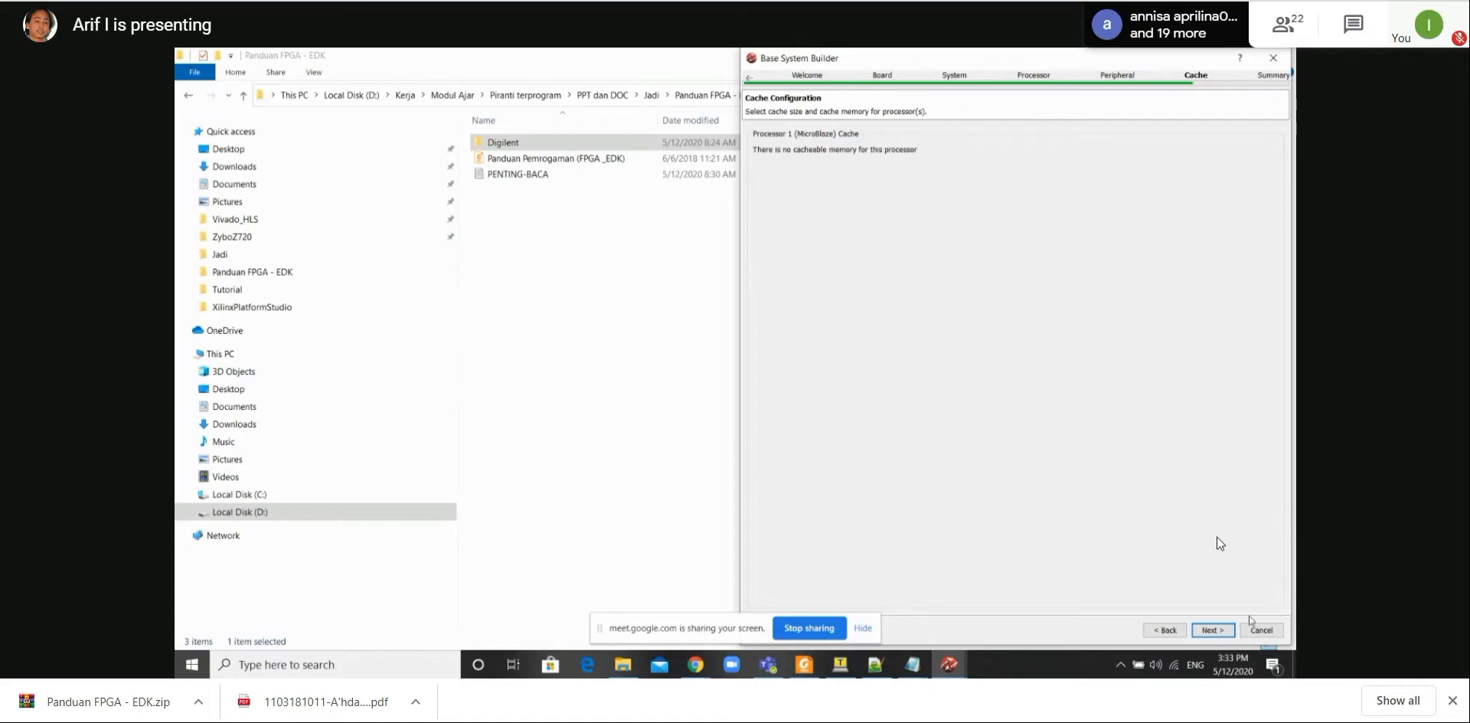
pyautogui.click(1212, 629)
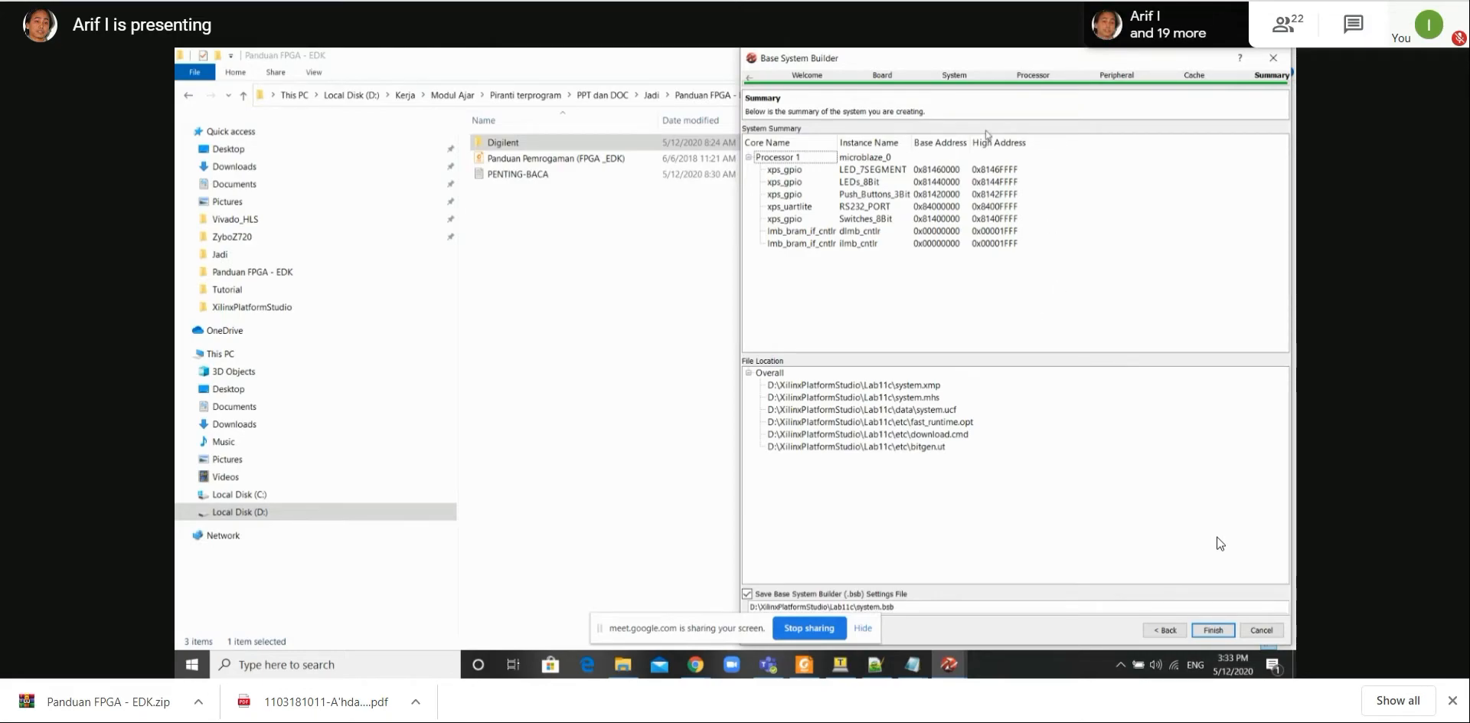
pyautogui.click(925, 157)
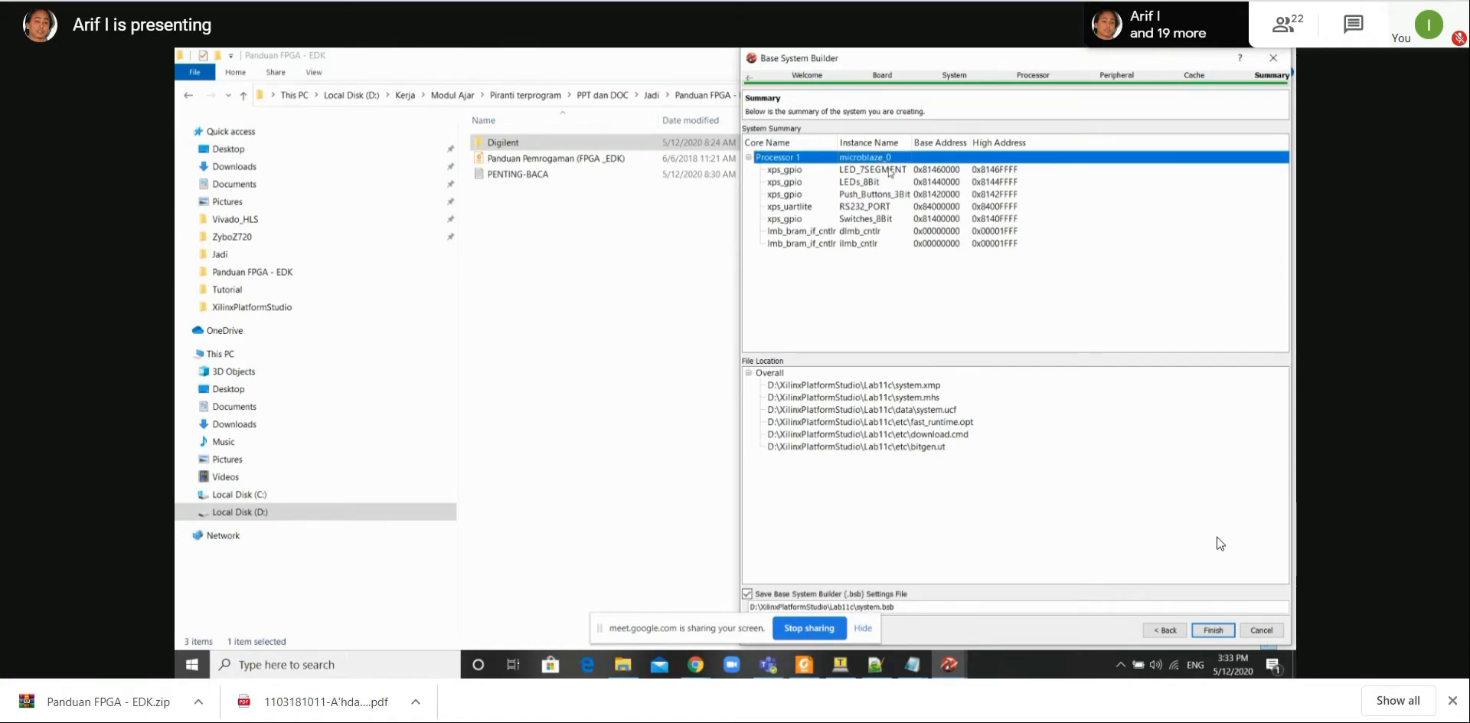
pyautogui.click(797, 170)
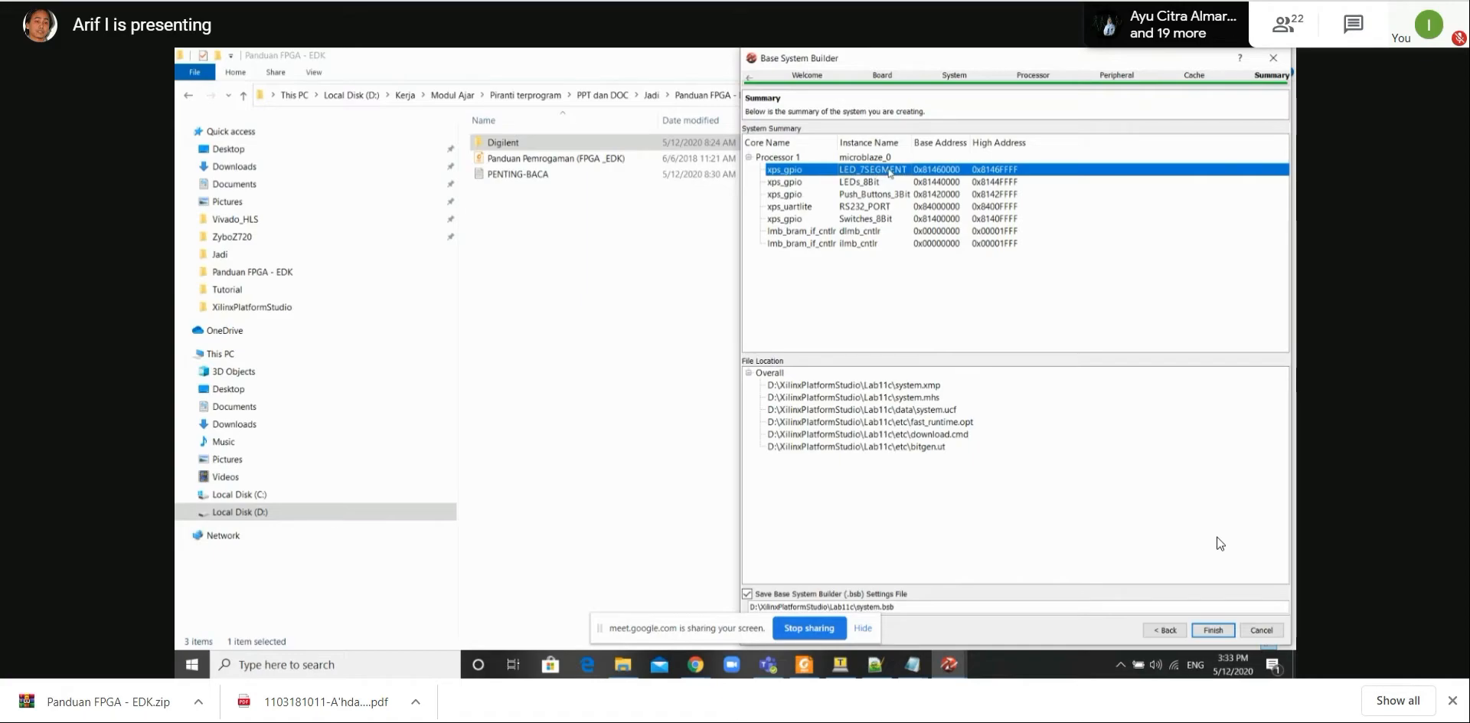
pyautogui.click(838, 205)
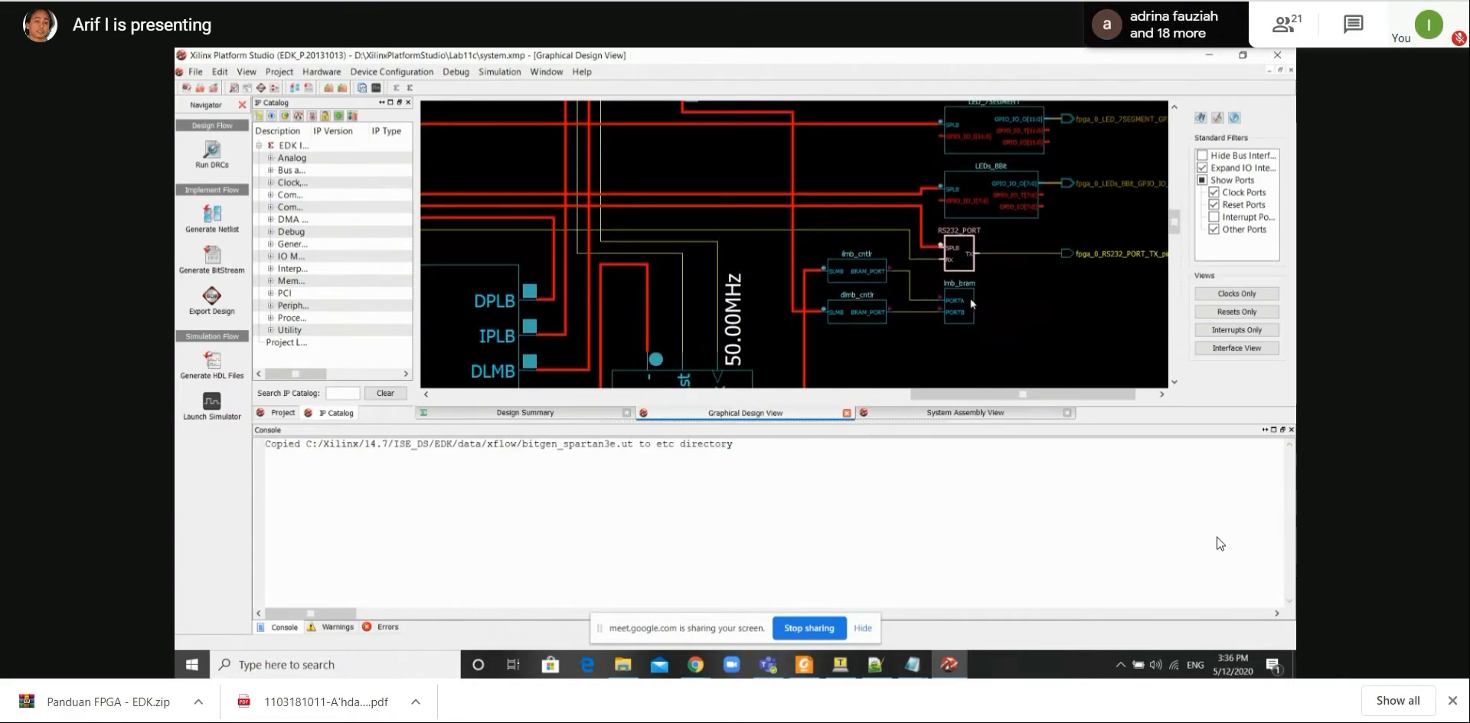
# Inspect the lmb_bram, ilmb_cntlr and dlmb_cntlr blocks in the graphical design view.
pyautogui.click(977, 302)
pyautogui.click(972, 310)
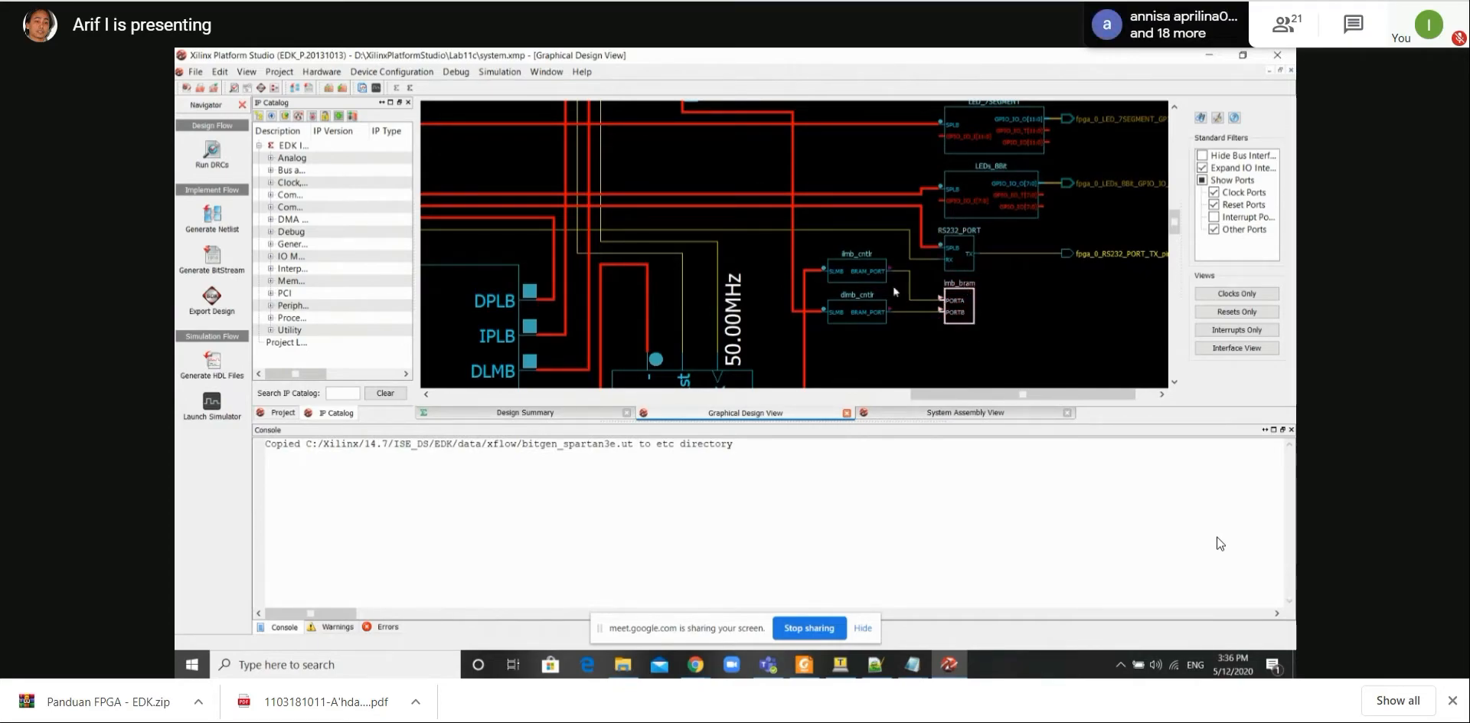
pyautogui.click(869, 277)
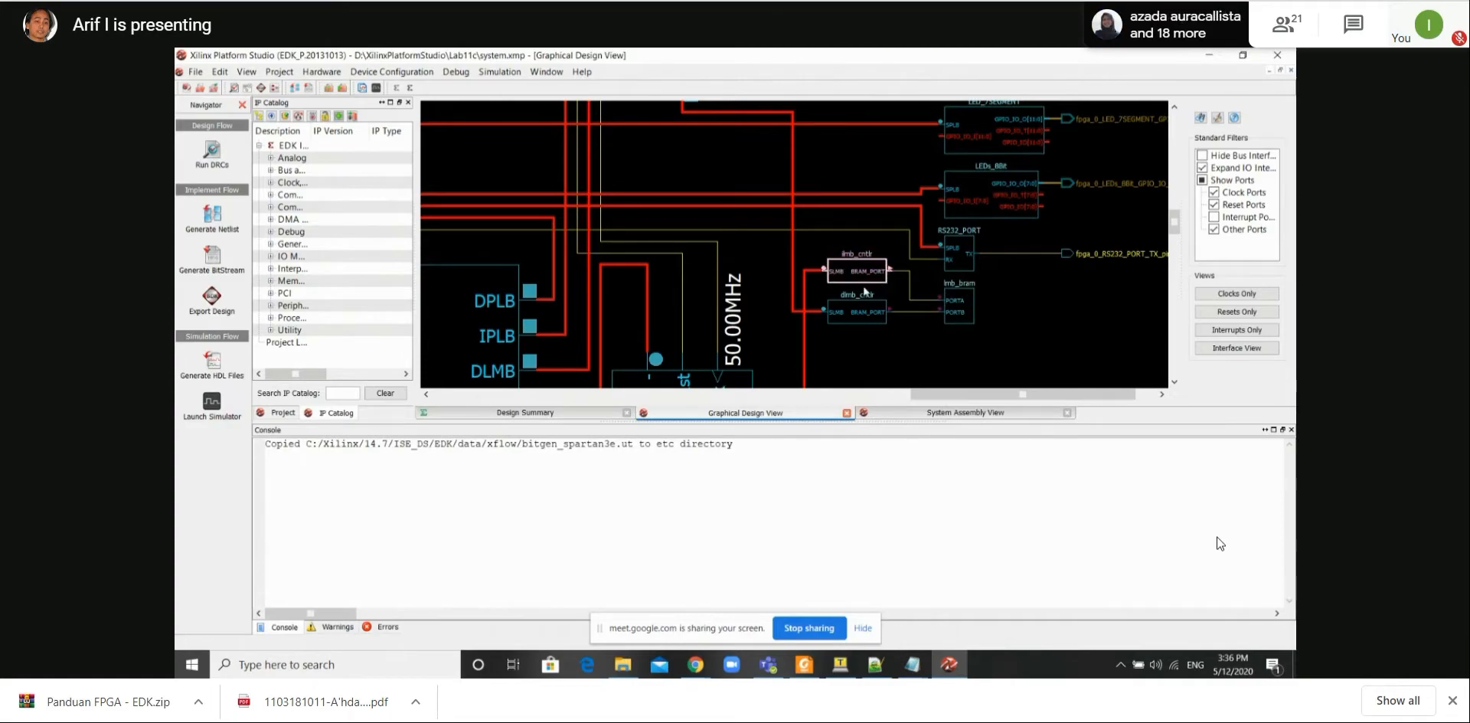
pyautogui.click(846, 312)
pyautogui.click(854, 311)
pyautogui.scroll(-2, 860, 311)
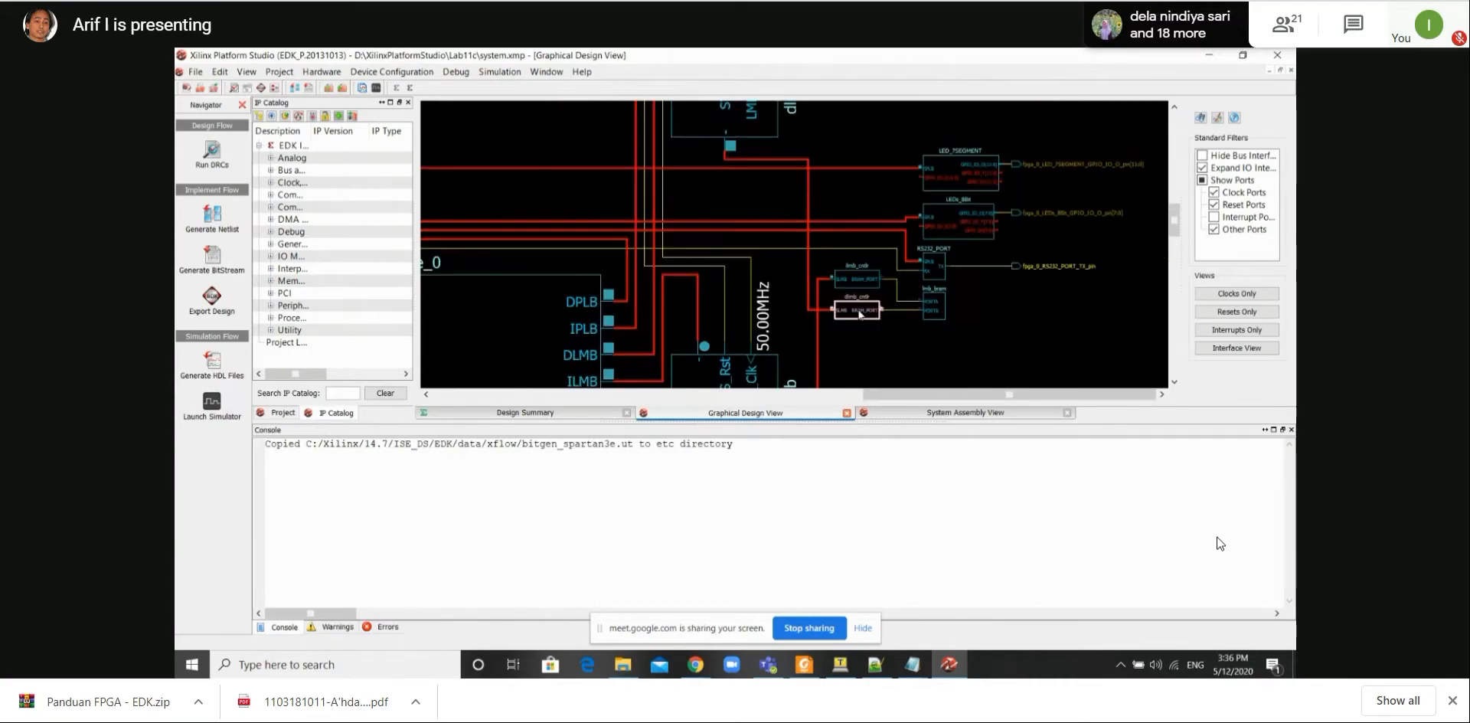
pyautogui.scroll(-3, 859, 311)
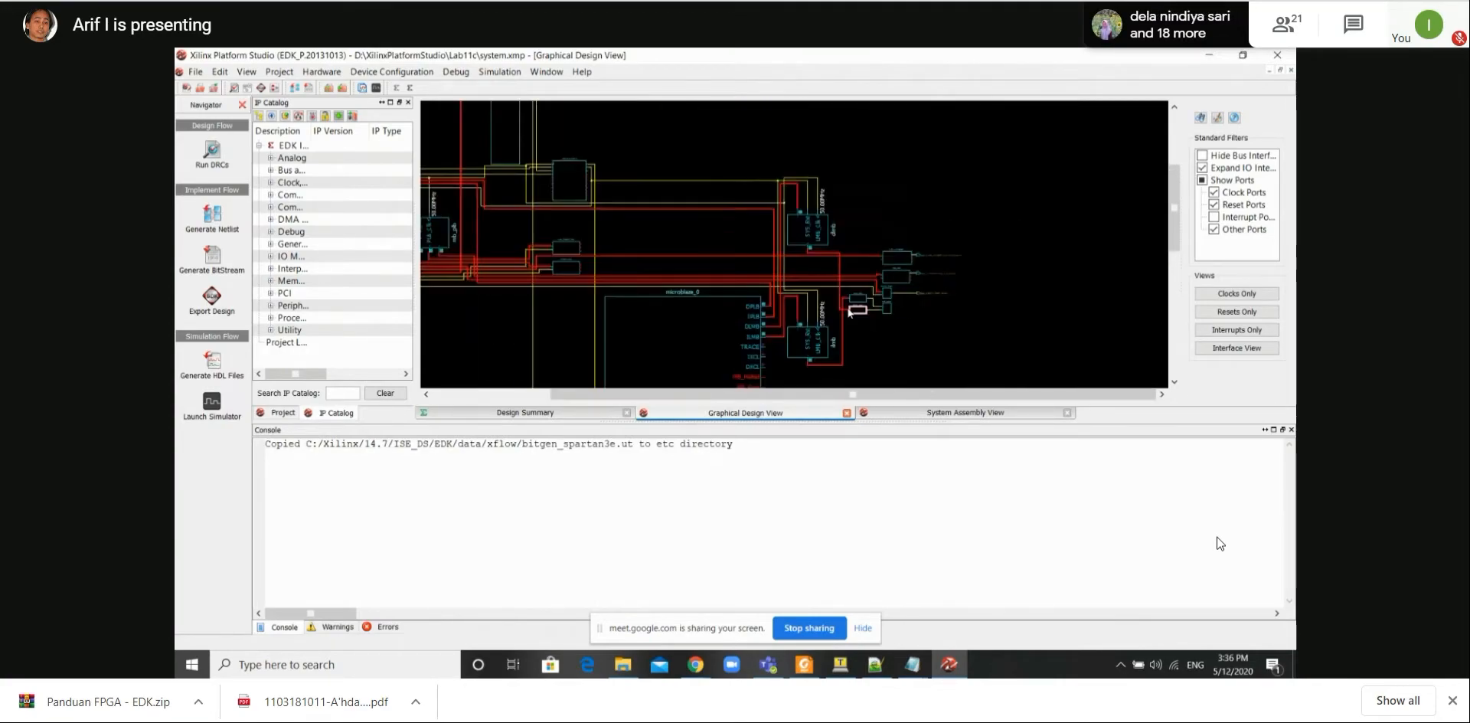
# Locate the clock_generator_0 block in the block diagram and examine its clock and reset connections.
pyautogui.moveTo(907, 395); pyautogui.dragTo(745, 406)
pyautogui.scroll(2, 578, 357)
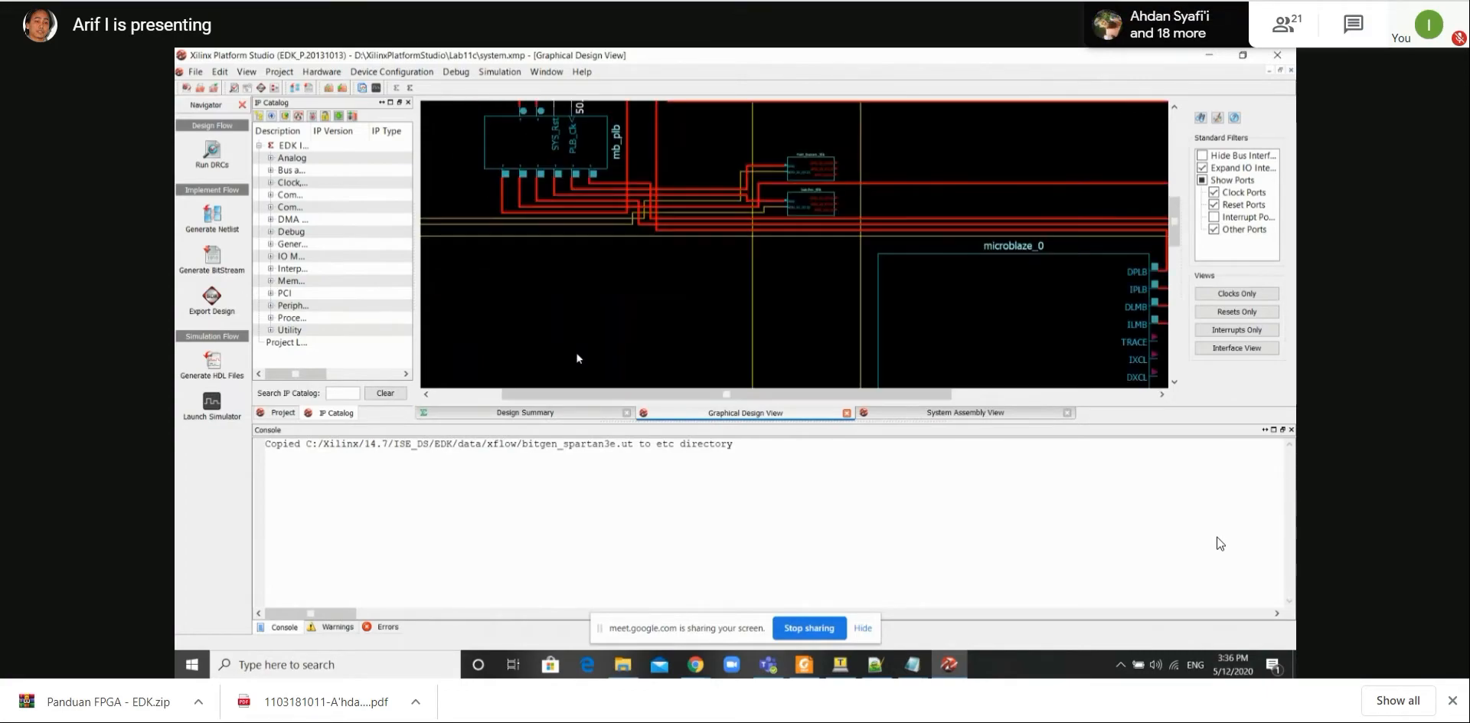
pyautogui.scroll(3, 576, 357)
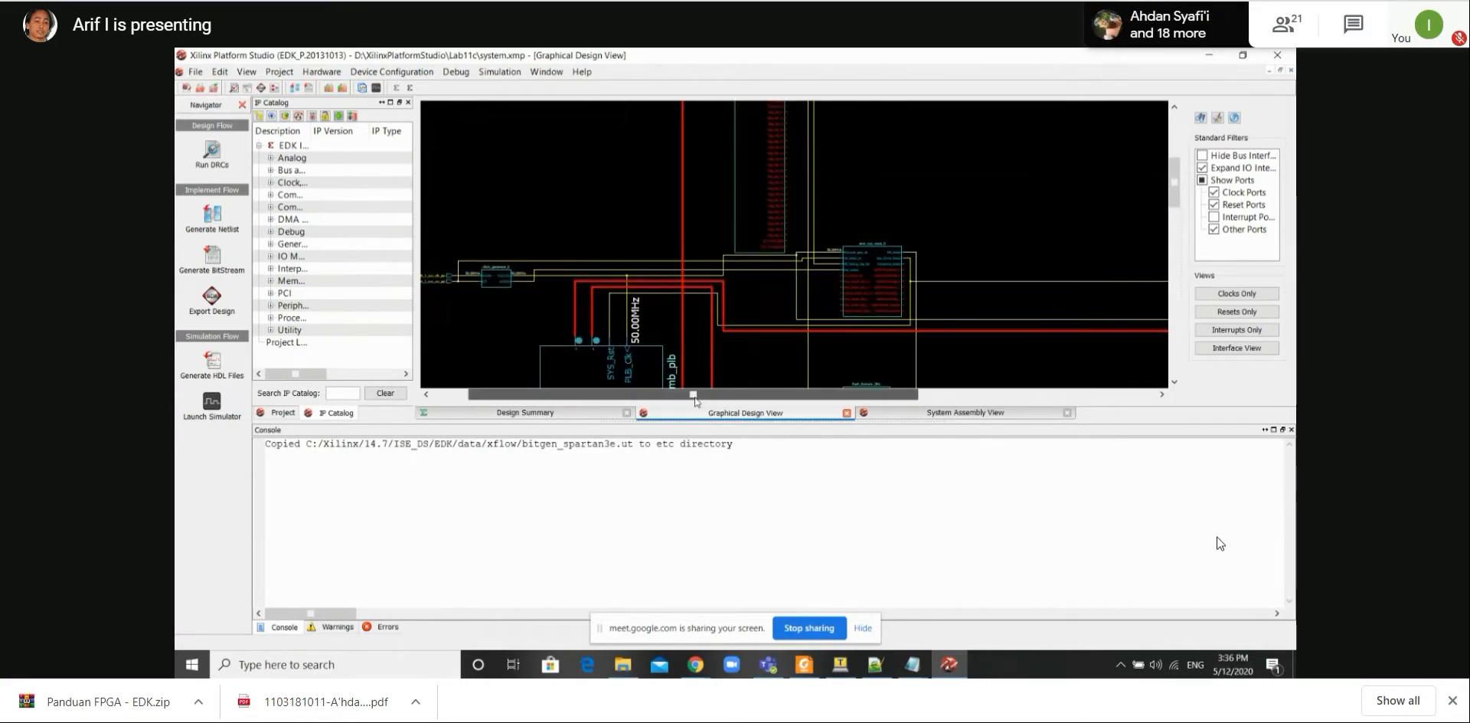
pyautogui.scroll(2, 624, 365)
pyautogui.moveTo(716, 394); pyautogui.dragTo(659, 396)
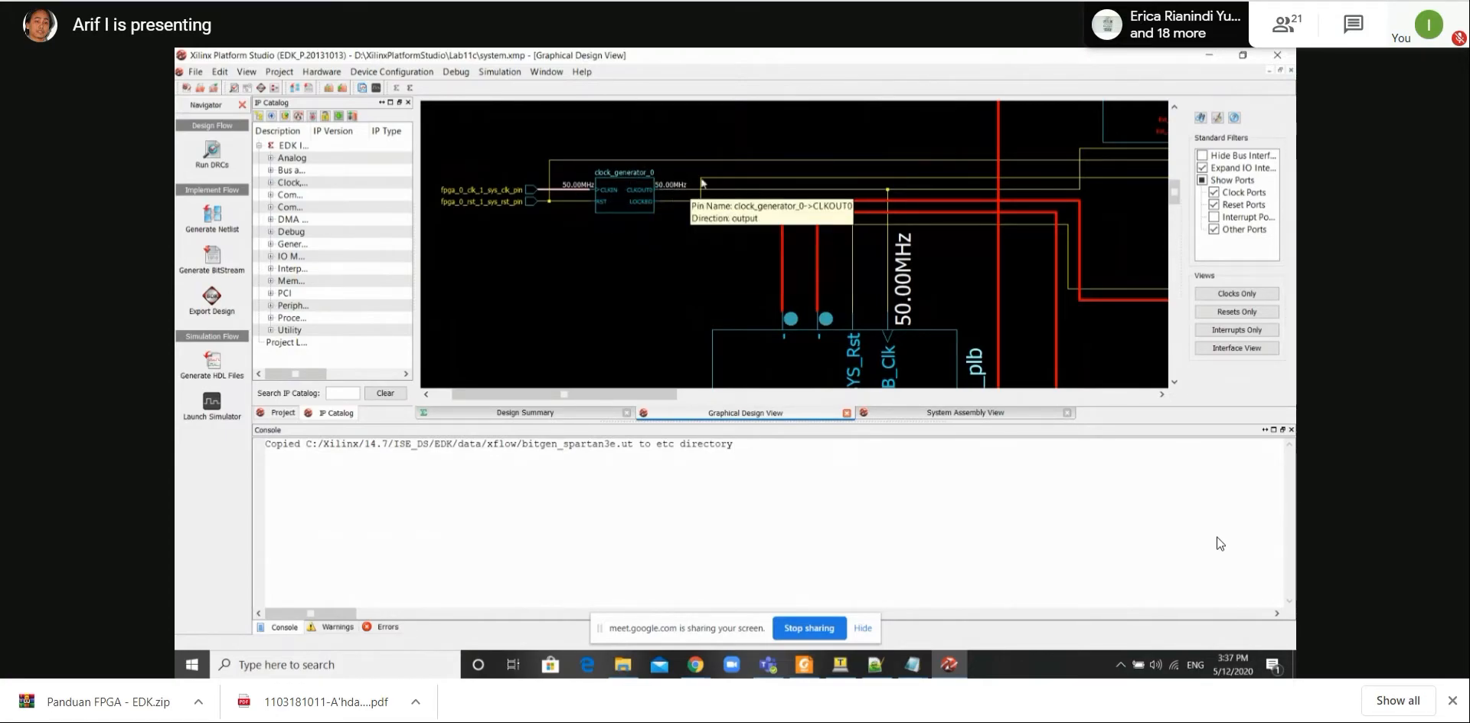
pyautogui.click(633, 190)
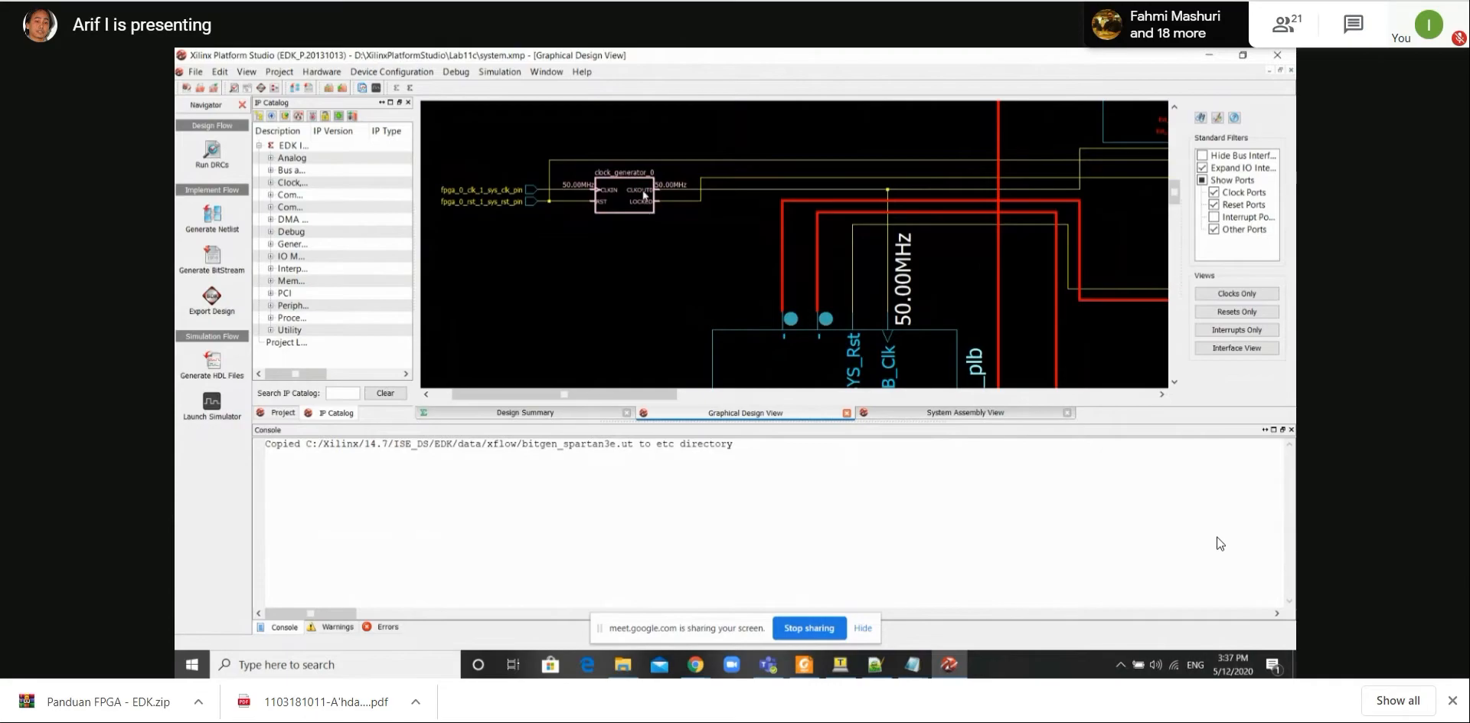
# Look over the mb_plb bus and the overall block diagram, view the design summary, and return to the graphical design view.
pyautogui.scroll(-1, 628, 253)
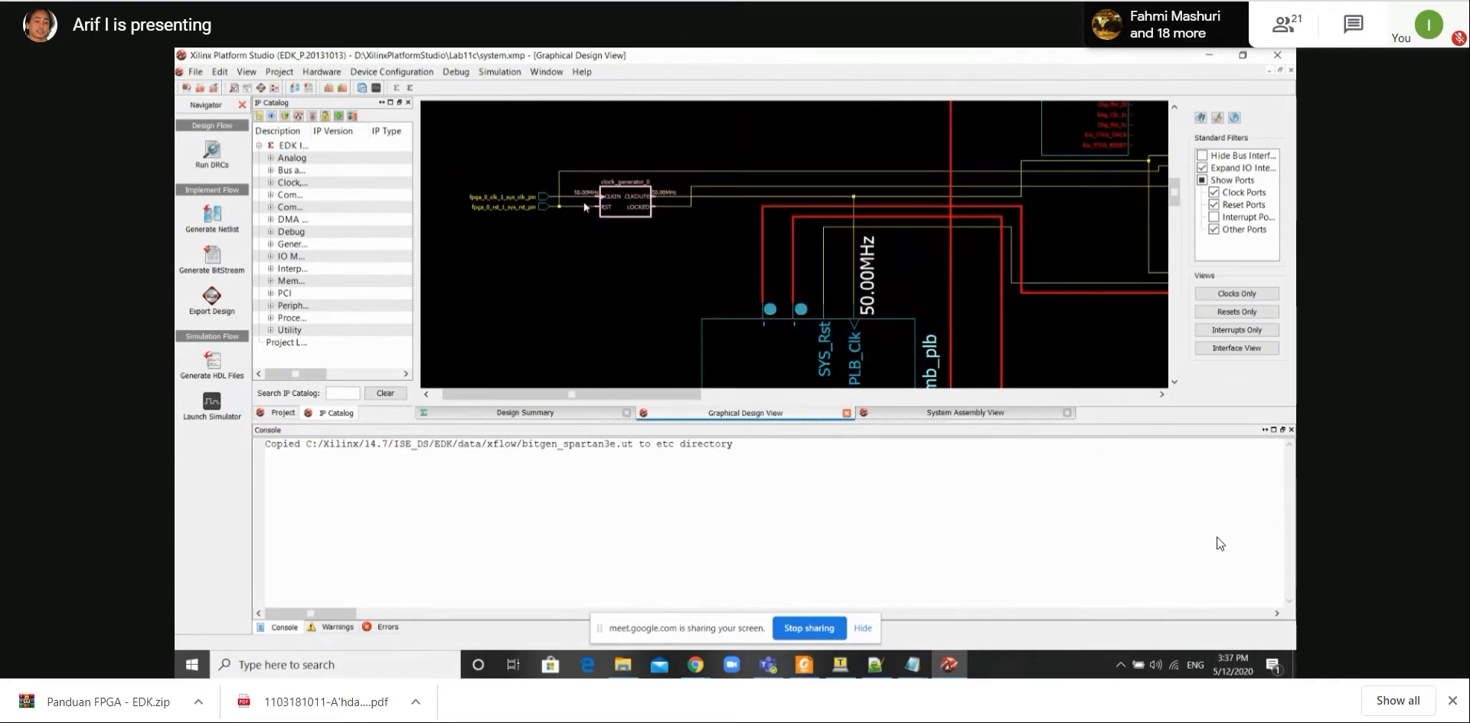
pyautogui.scroll(-3, 649, 272)
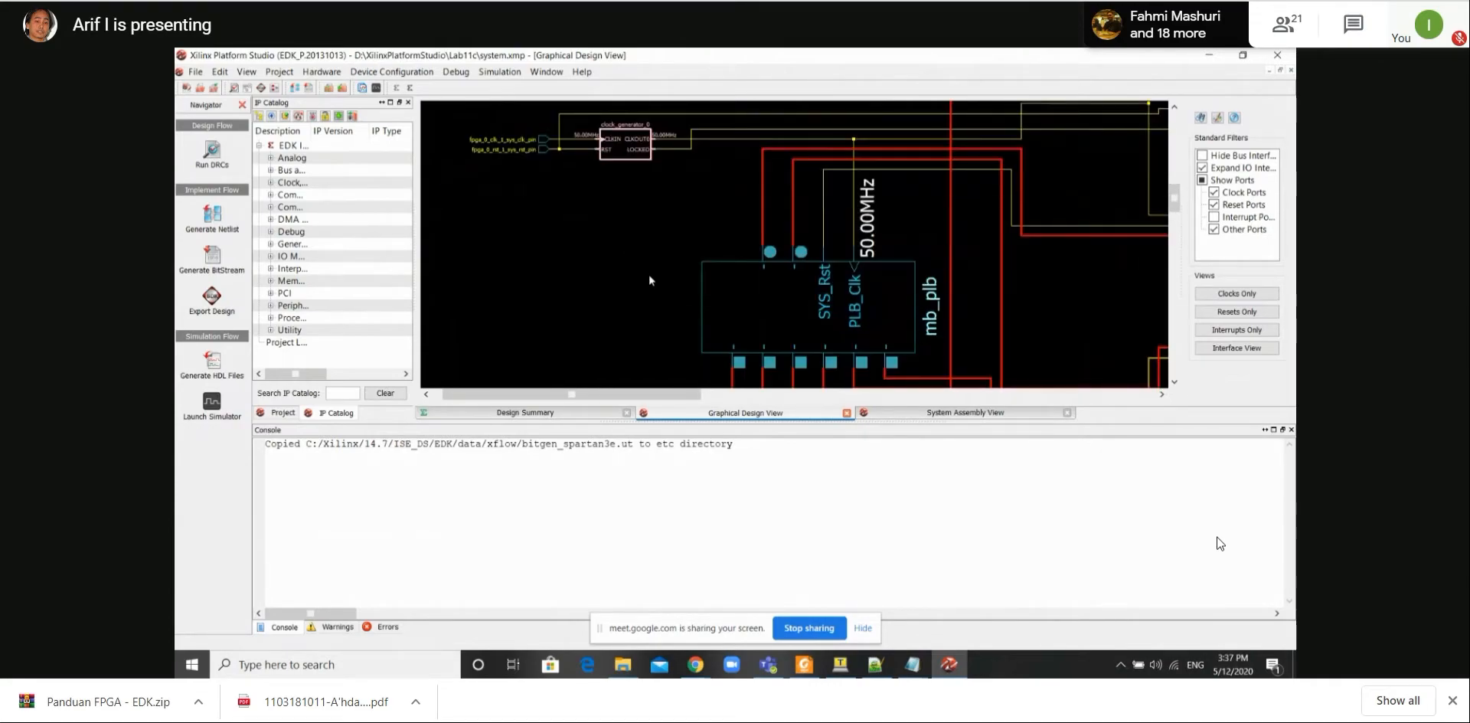
pyautogui.scroll(-4, 647, 278)
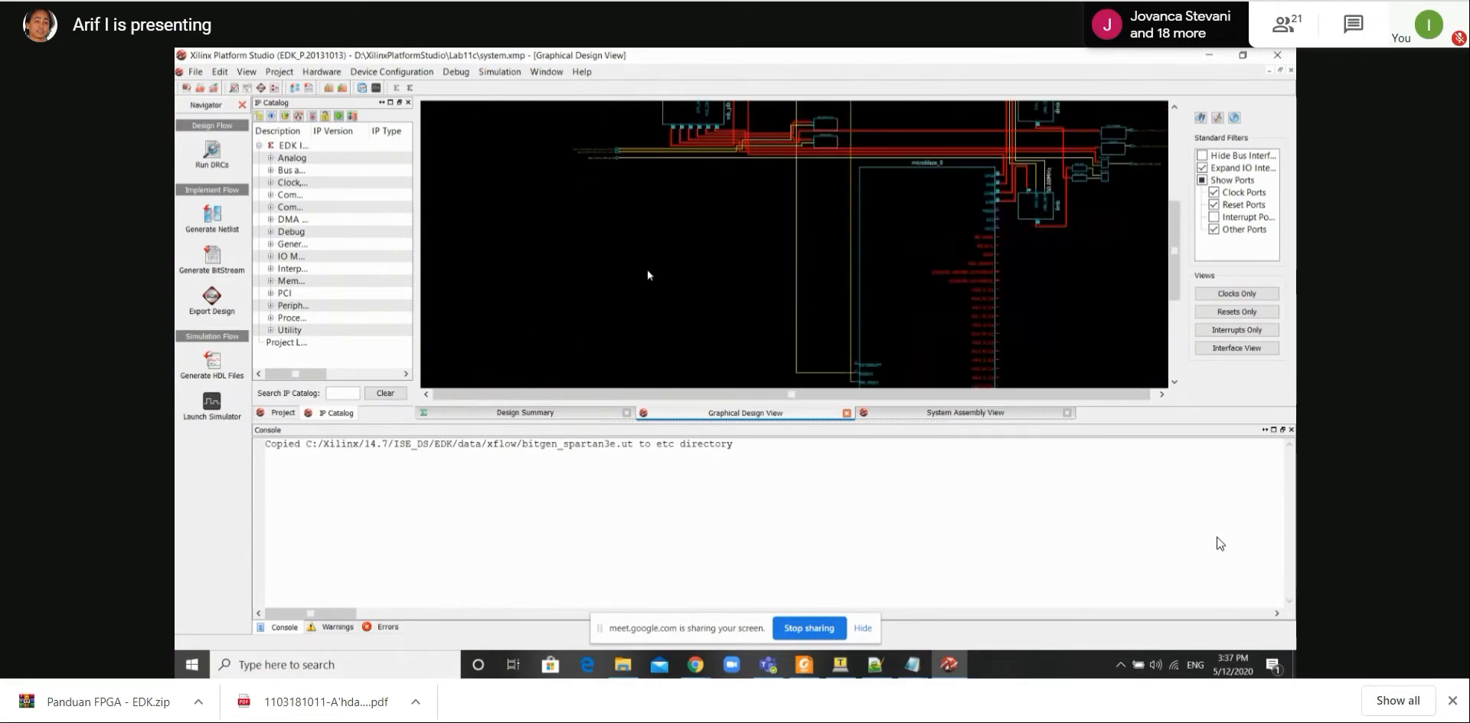
pyautogui.scroll(2, 648, 274)
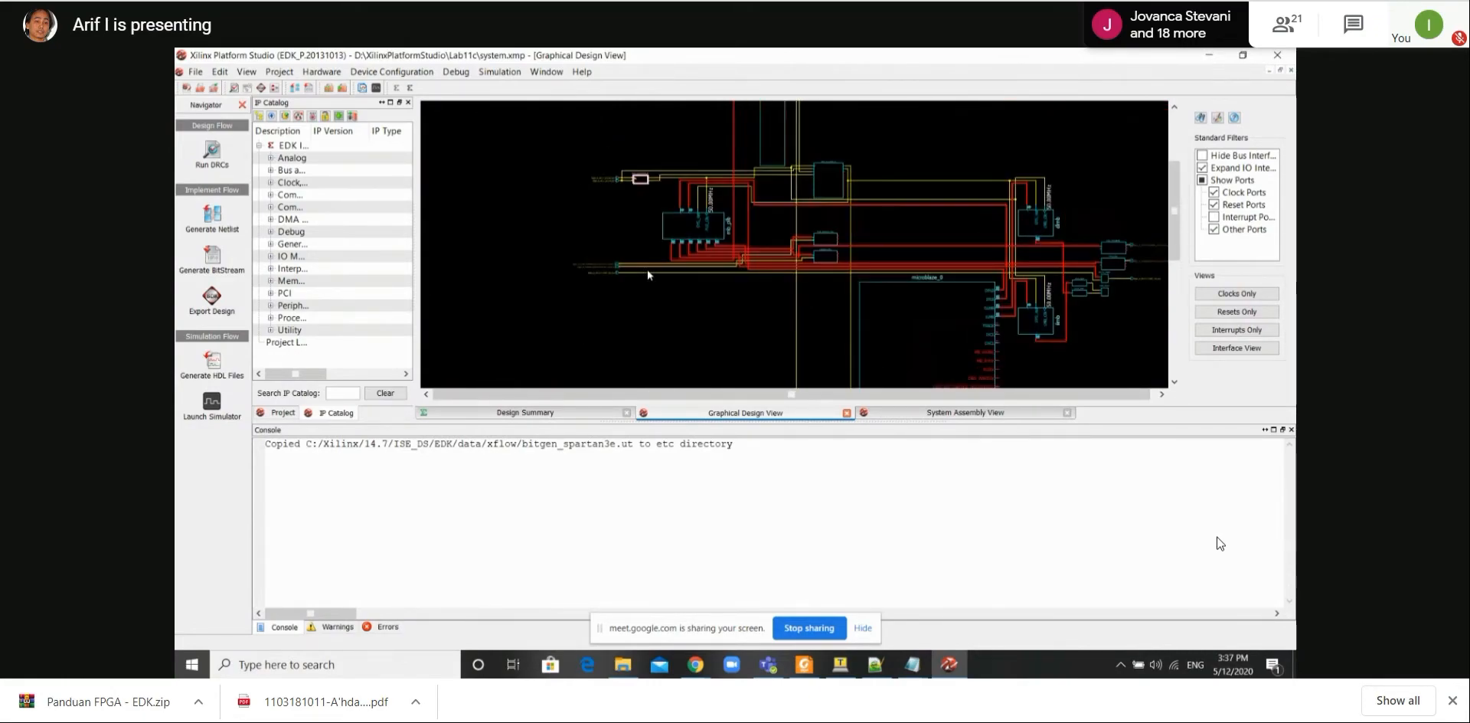
pyautogui.click(509, 413)
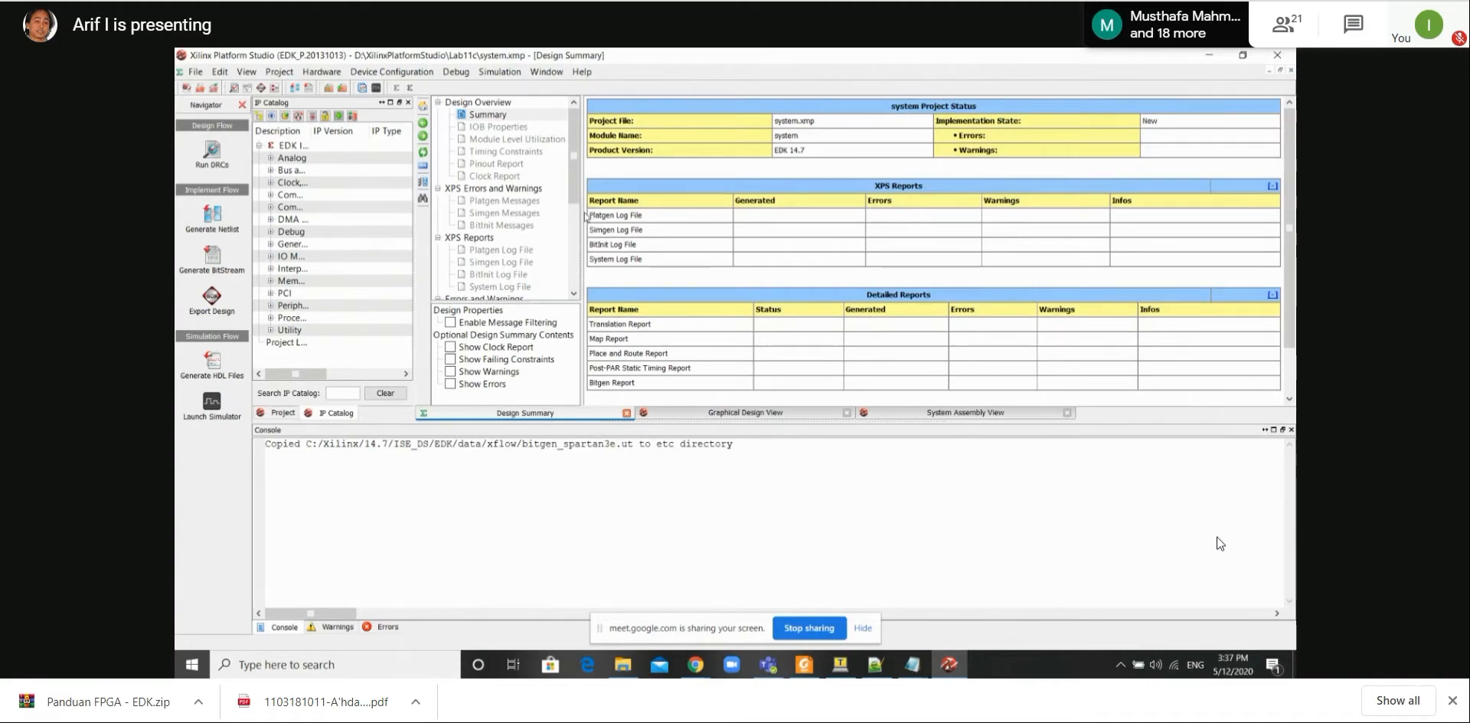
pyautogui.click(768, 418)
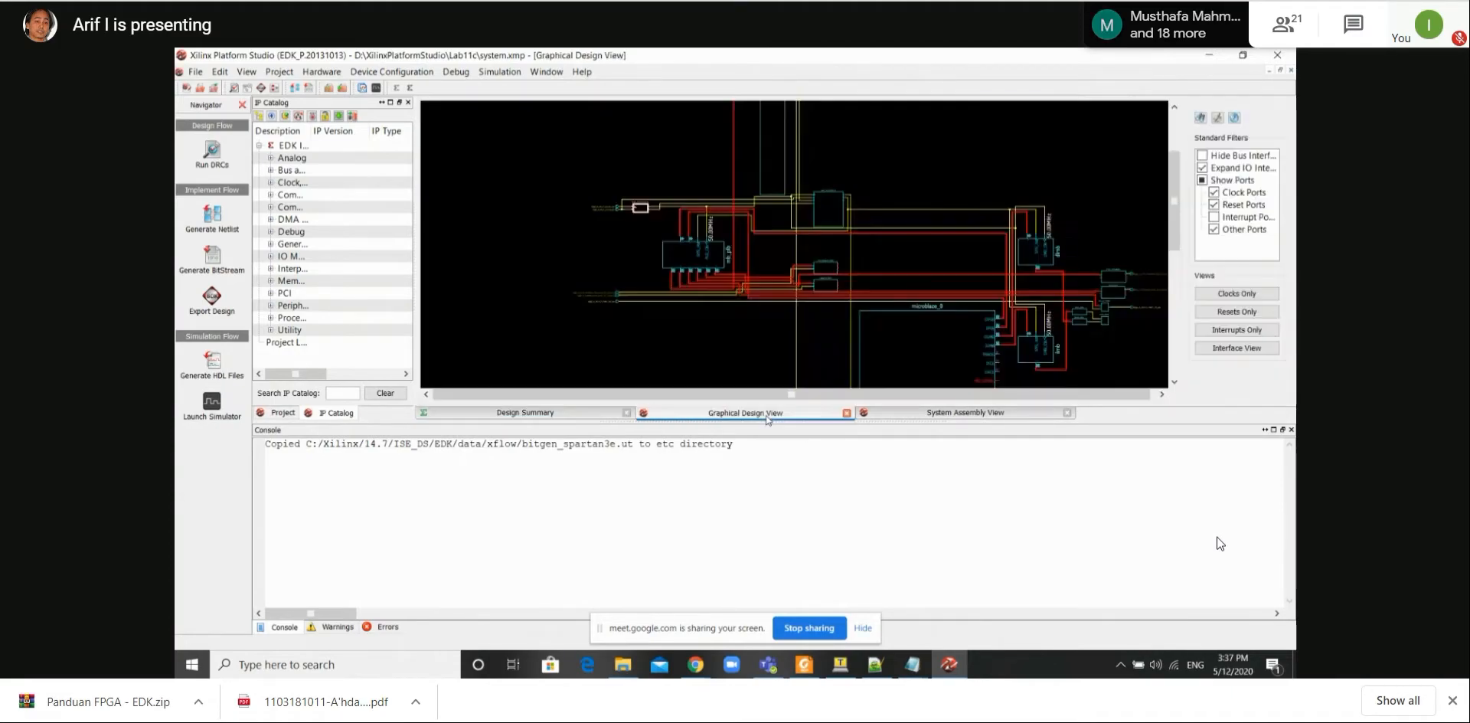
# Show the System Assembly View and export the Lab11c hardware design with bitstream and BMM file, launching the SDK.
pyautogui.click(931, 413)
pyautogui.click(447, 104)
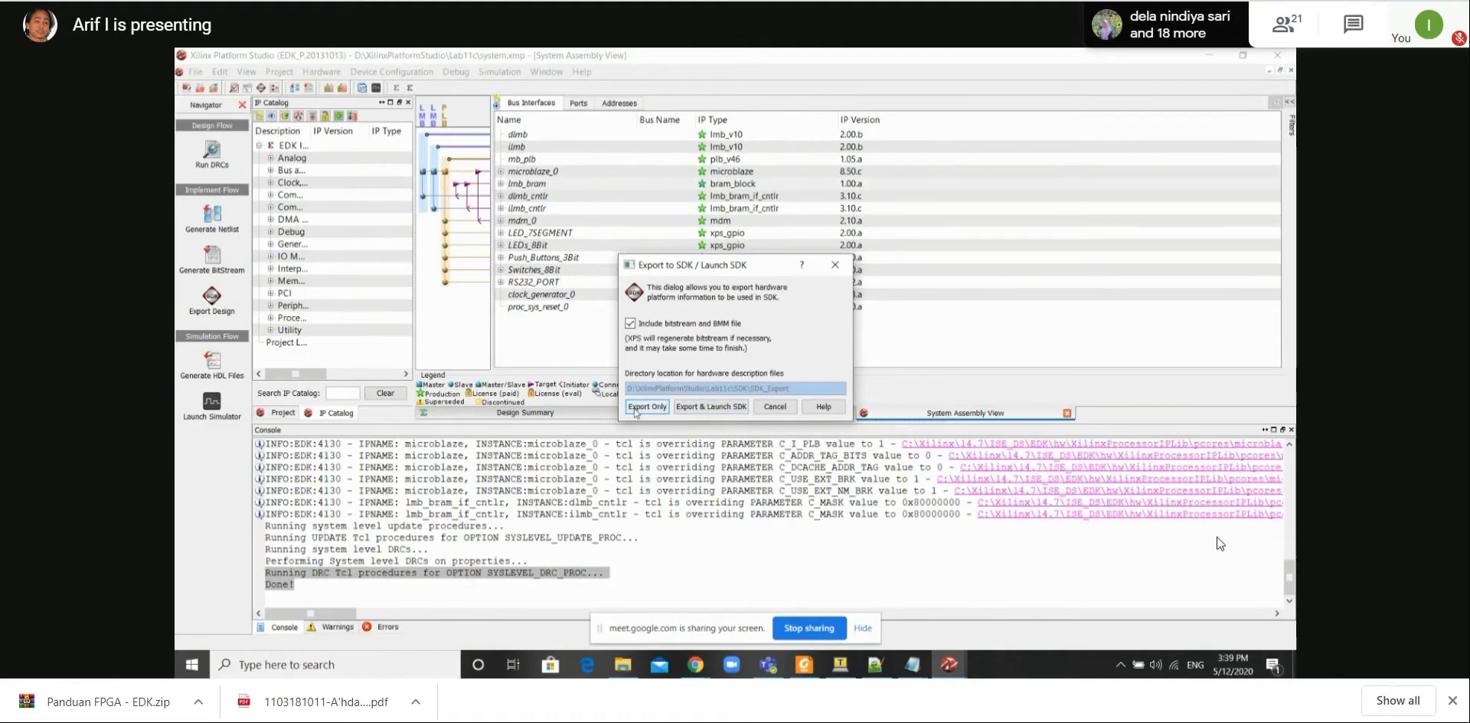
pyautogui.click(703, 409)
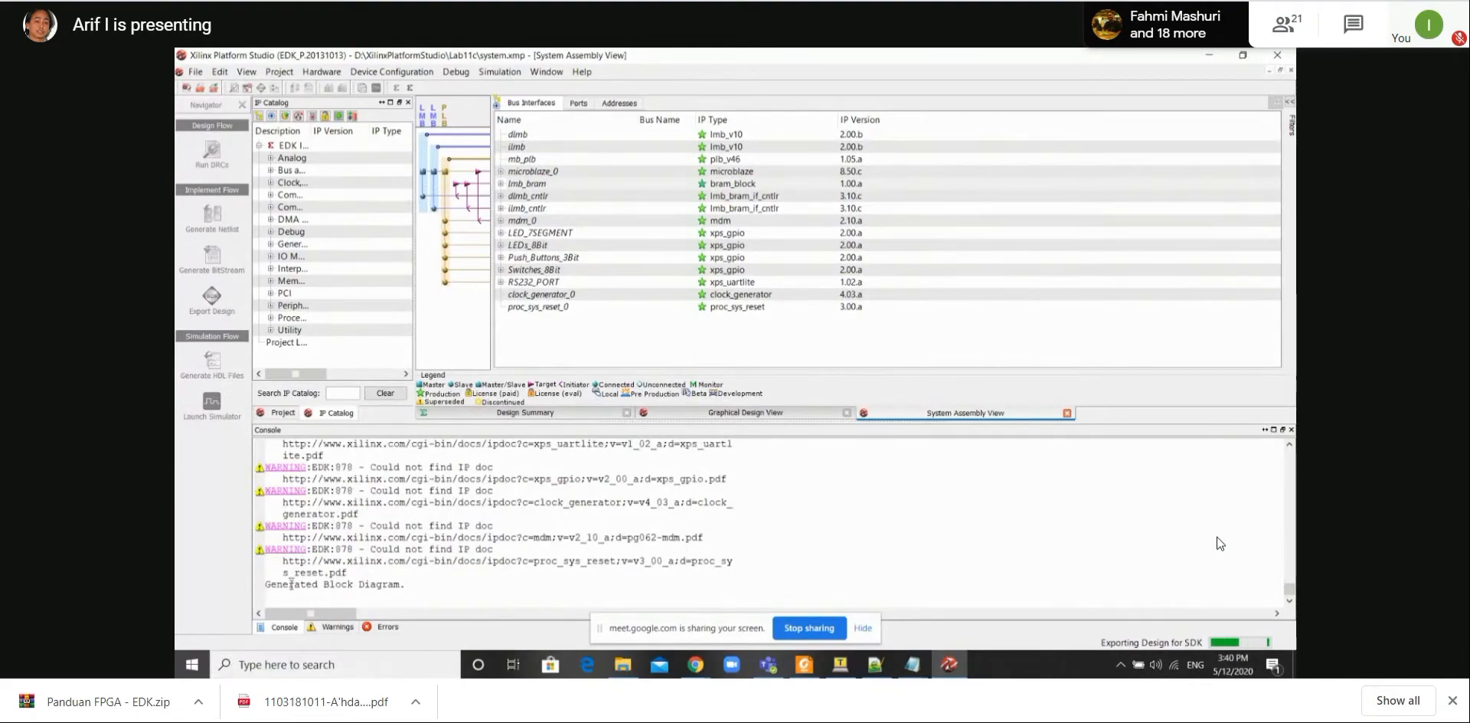
pyautogui.click(257, 664)
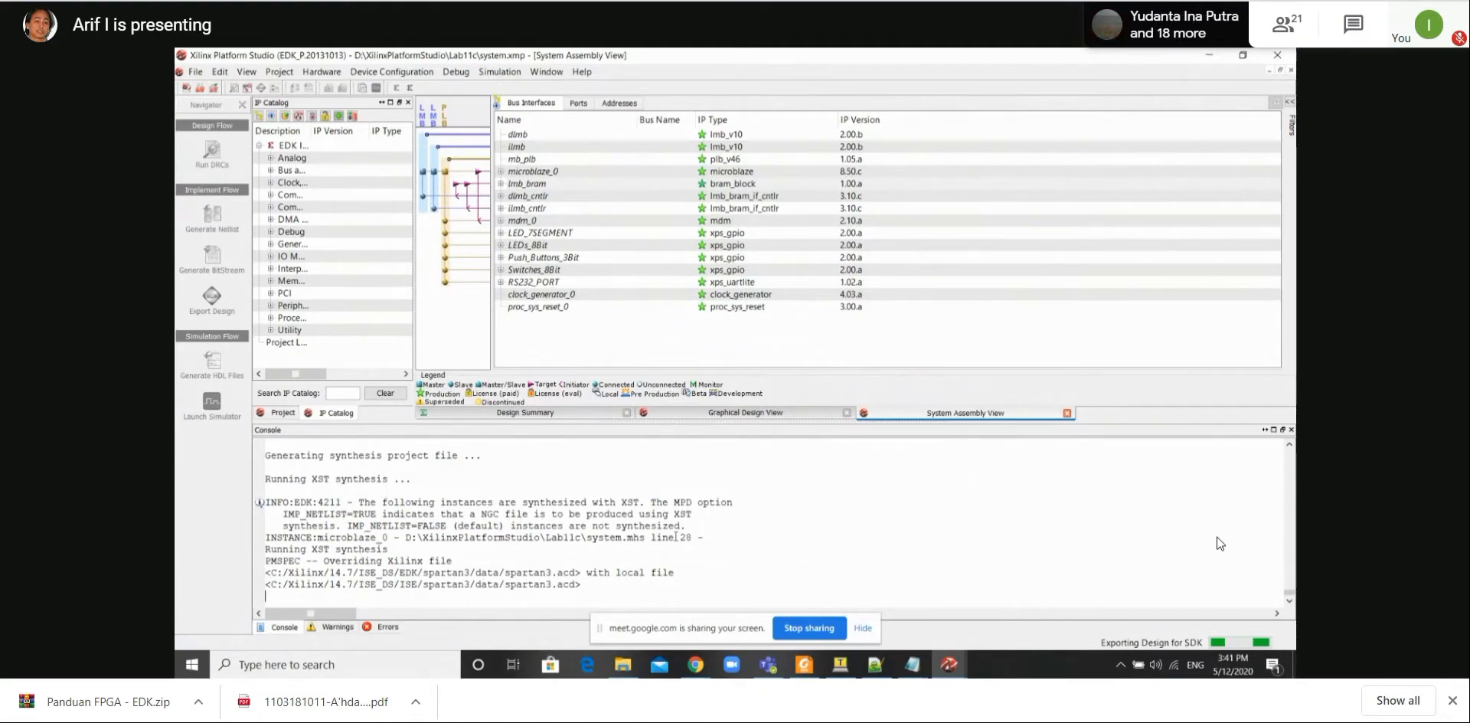
# Switch to the other Xilinx Platform Studio window and open the existing project system.xmp from D:\XilinxPlatformStudio.
pyautogui.click(949, 664)
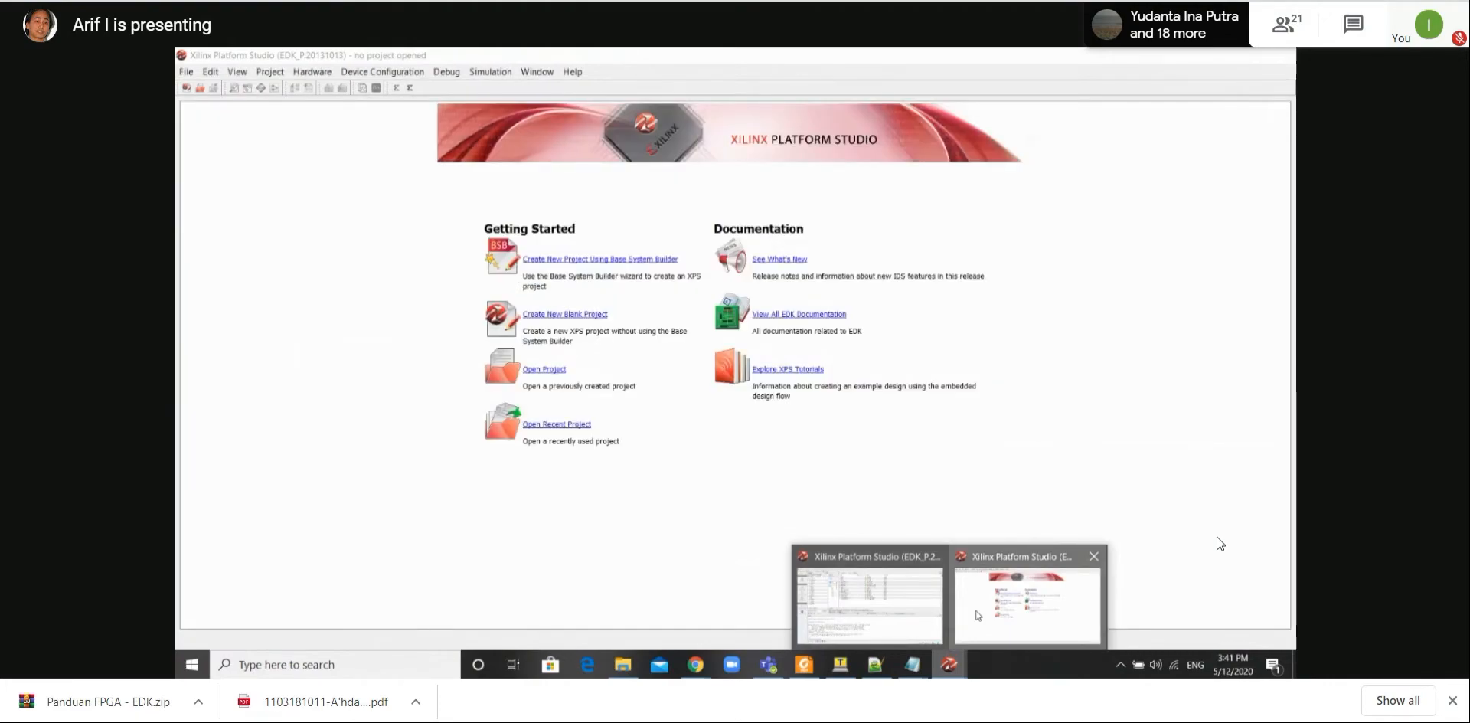
pyautogui.click(978, 615)
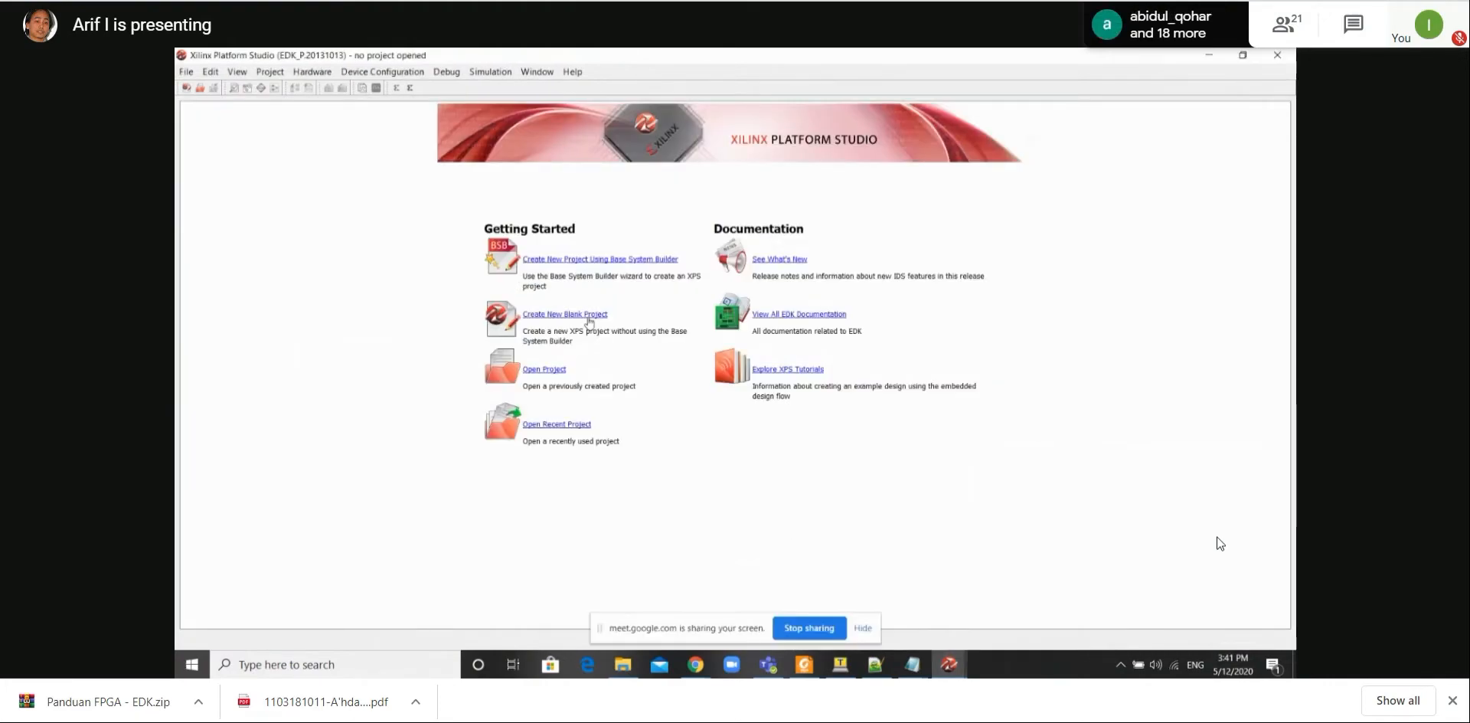
pyautogui.click(545, 370)
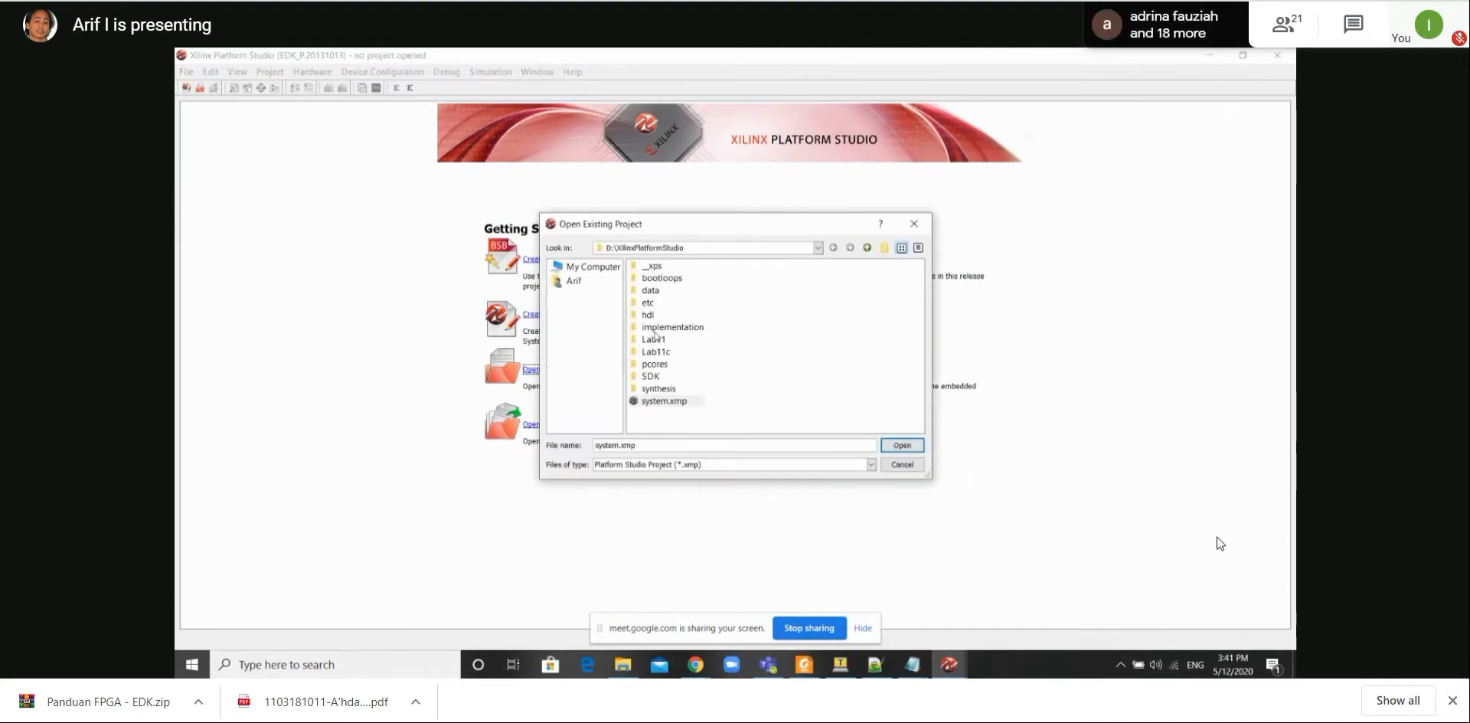
pyautogui.doubleClick(665, 401)
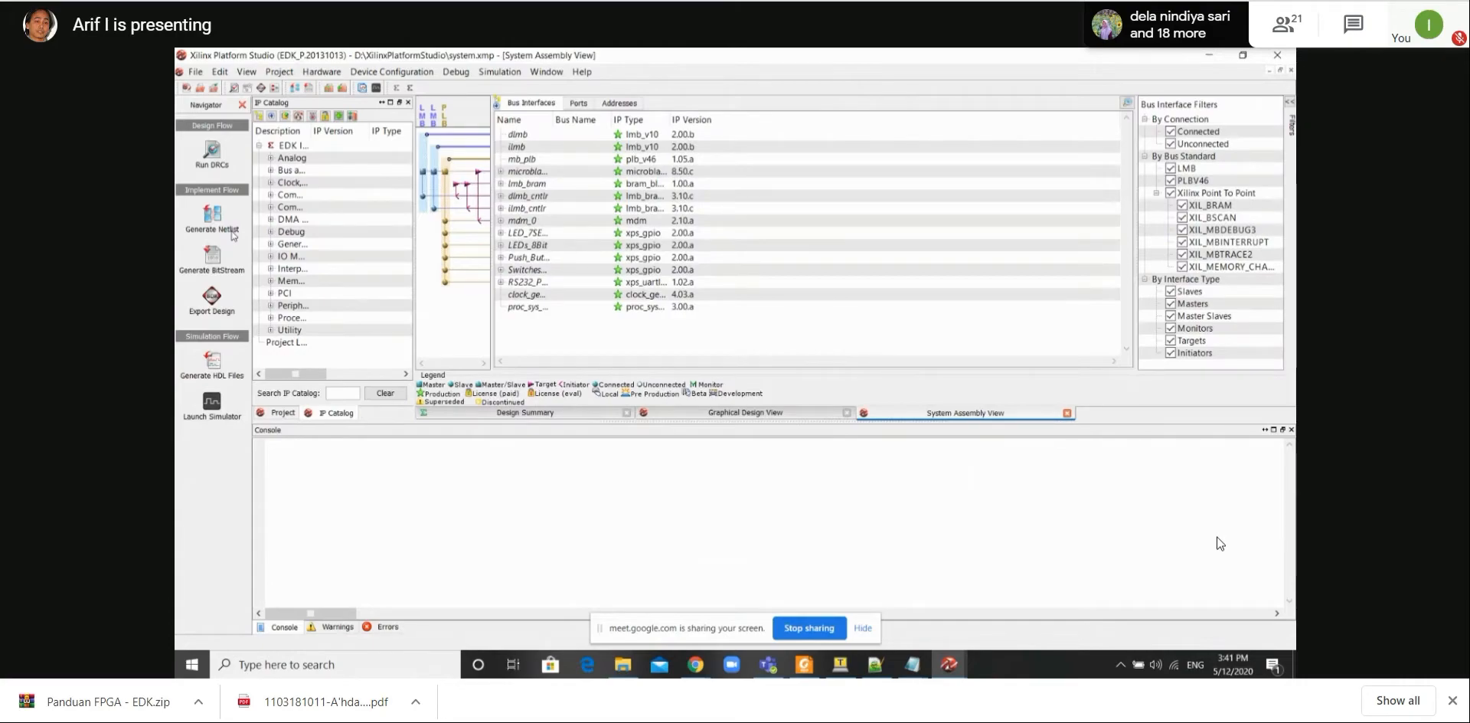
# Export this design with bitstream and BMM file, launch the SDK, and accept the proposed workspace folder.
pyautogui.click(212, 297)
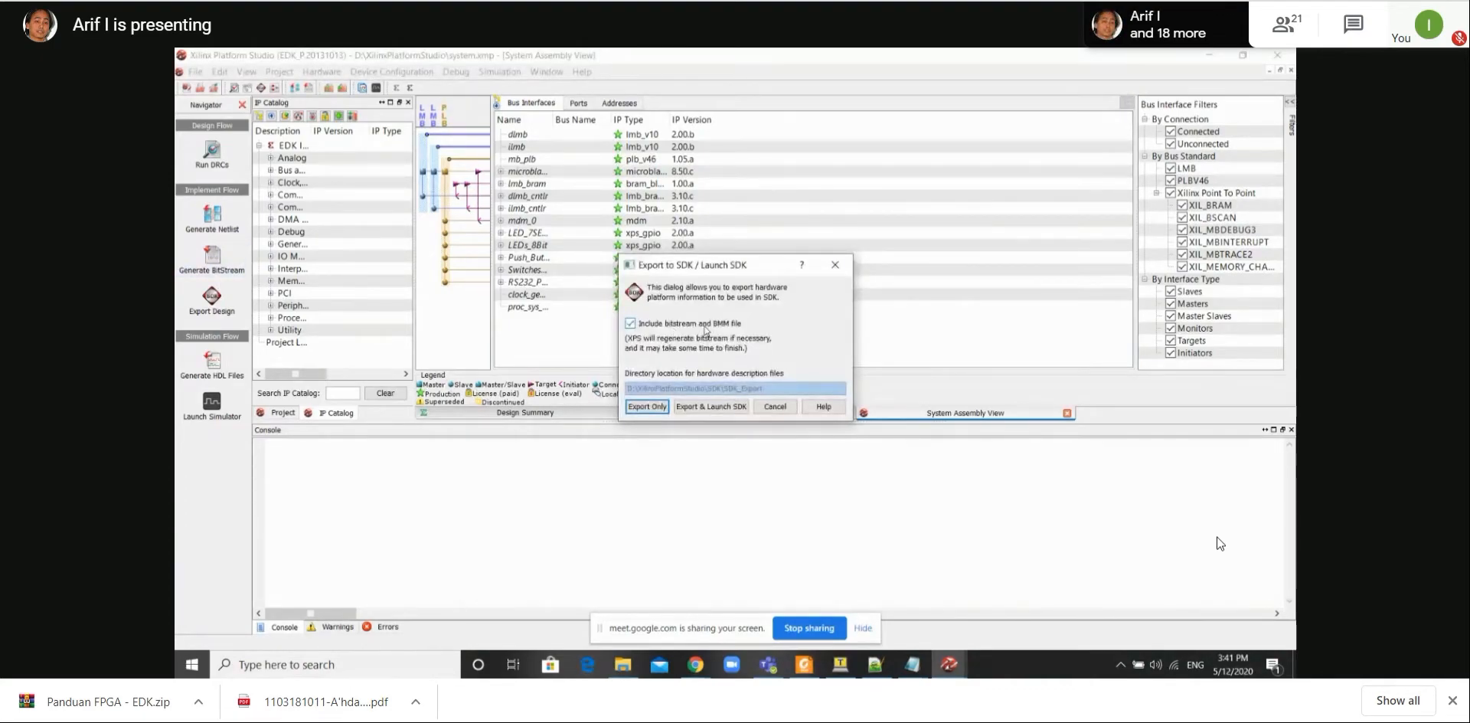
pyautogui.click(712, 406)
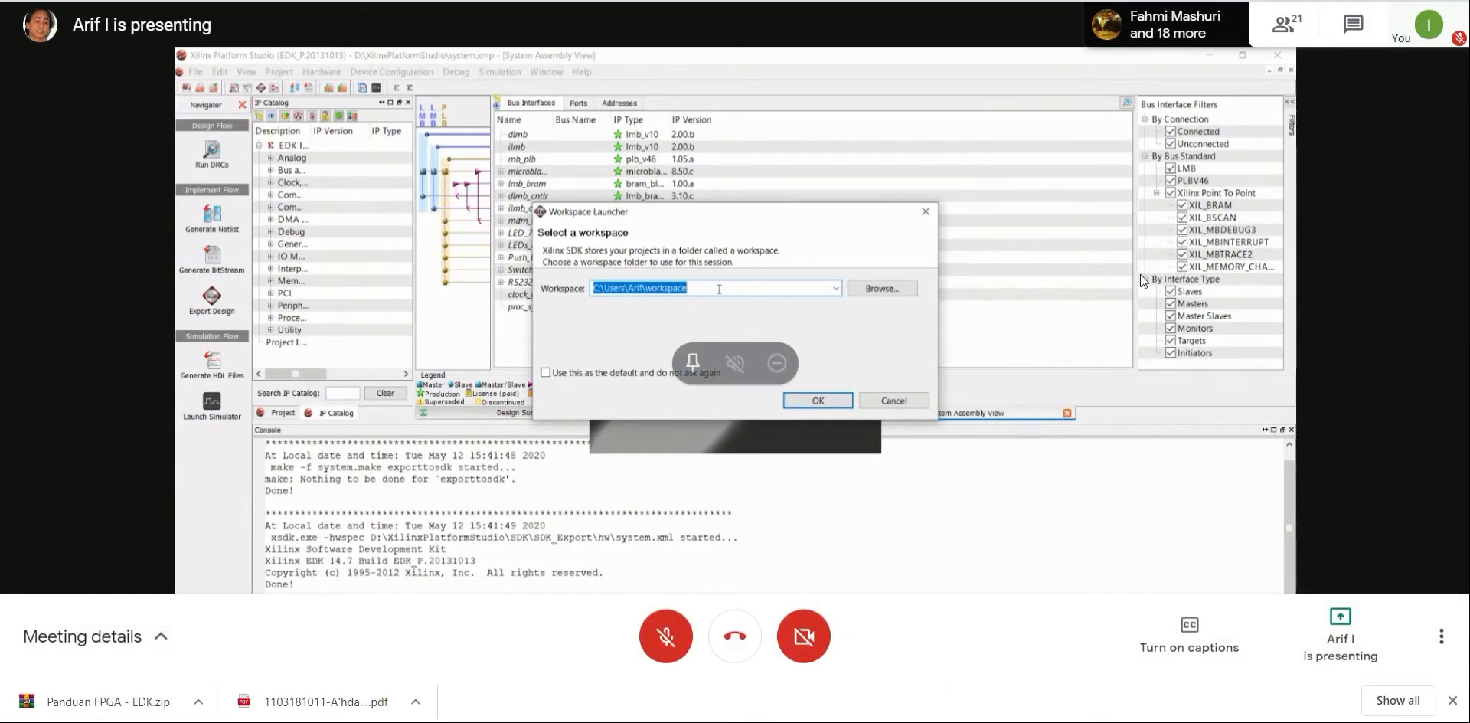
pyautogui.click(814, 400)
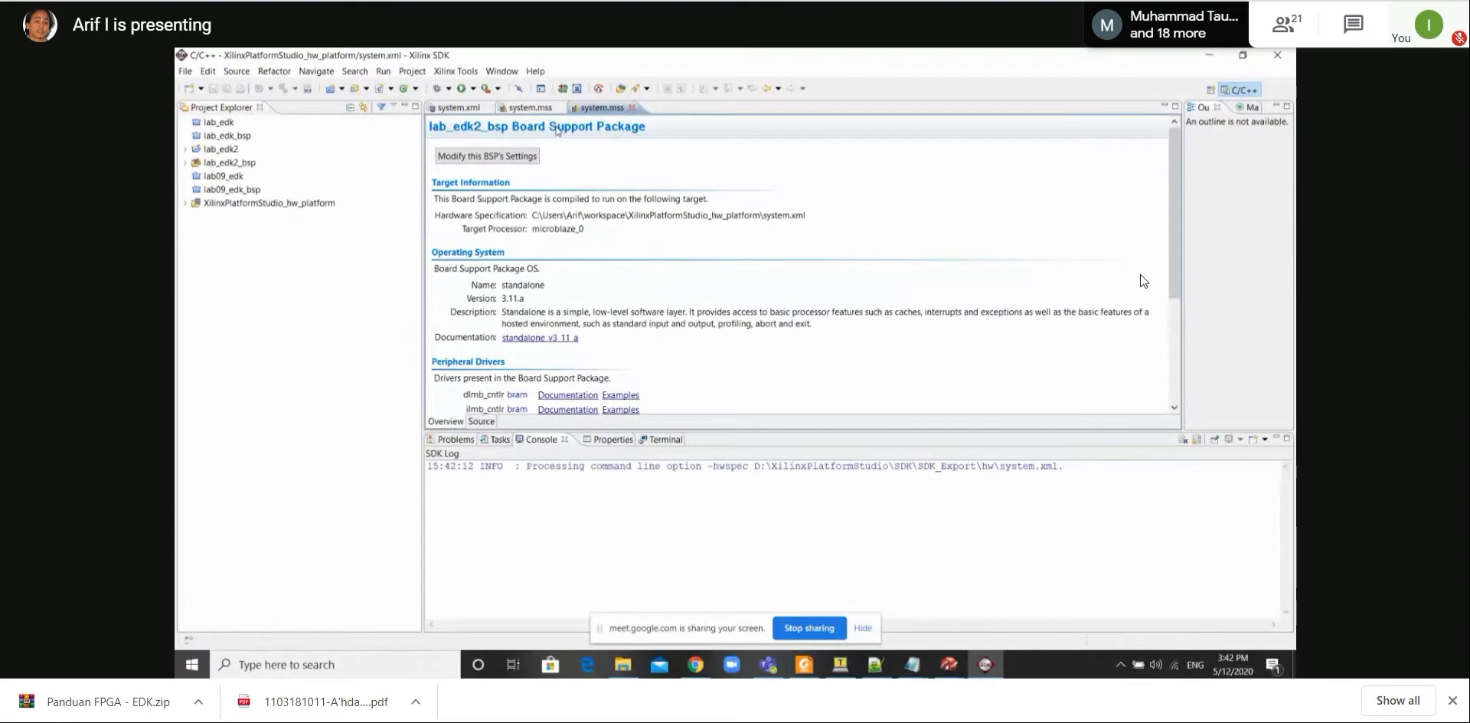
# Close the system.mss and system.xml files left open in the SDK editor.
pyautogui.click(559, 109)
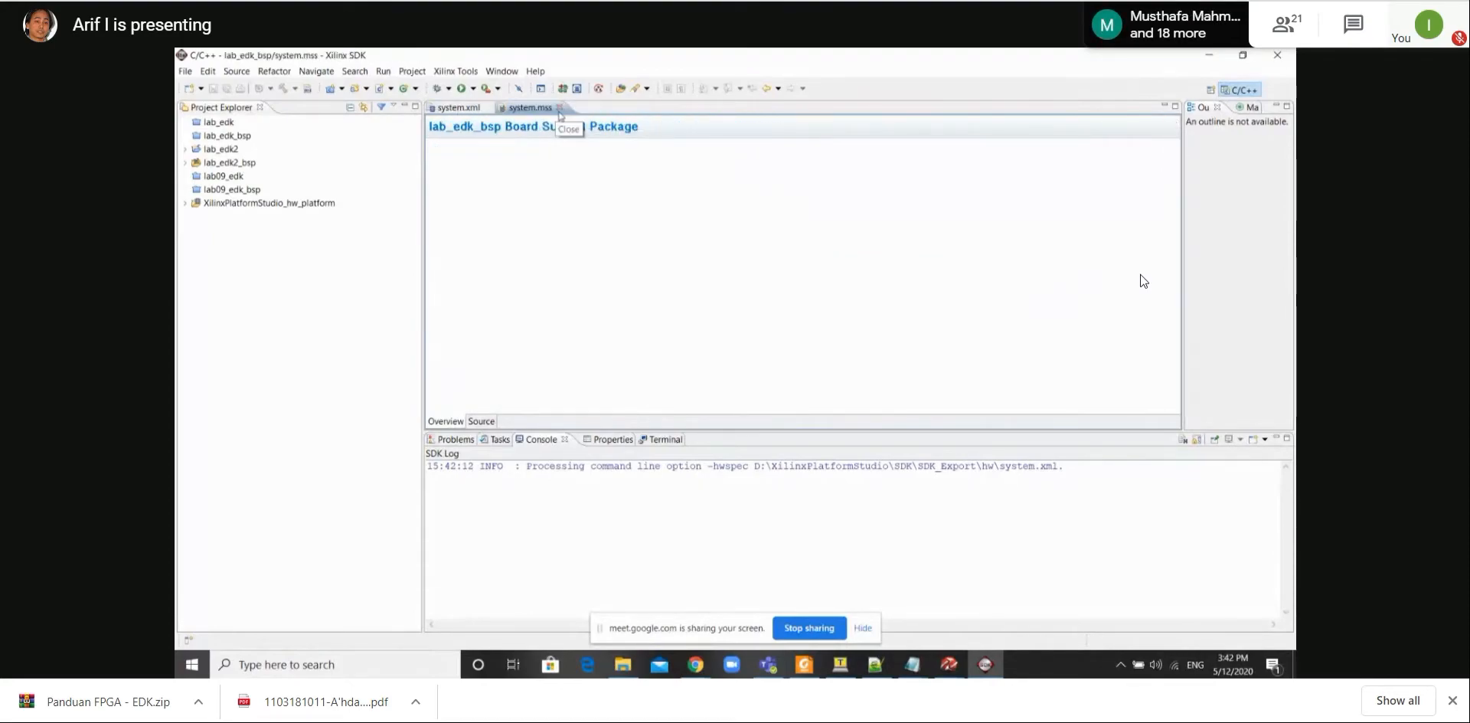
pyautogui.click(559, 108)
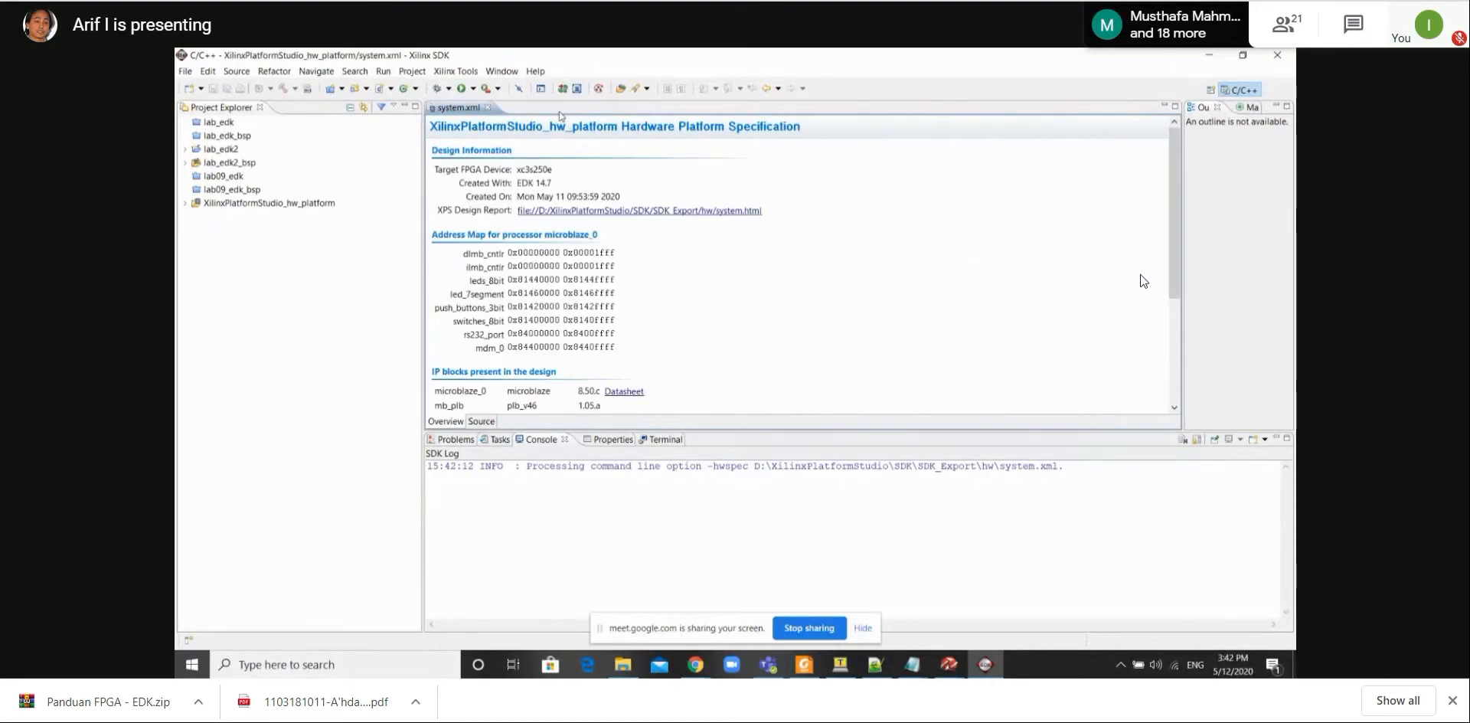
pyautogui.click(488, 108)
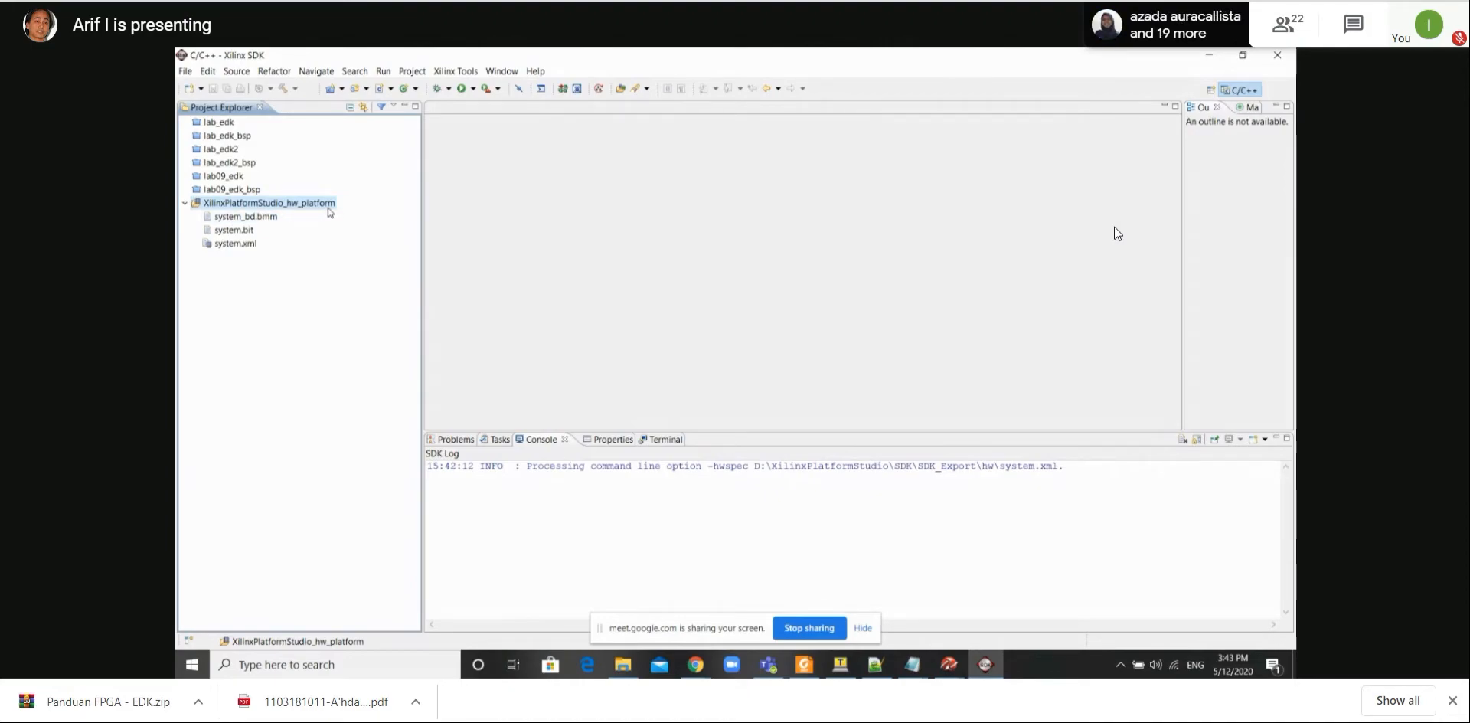
# Create a standalone C++ application project named lab11_edk from the Empty Application template, with new board support package lab11_edk_bsp.
pyautogui.moveTo(1112, 234)
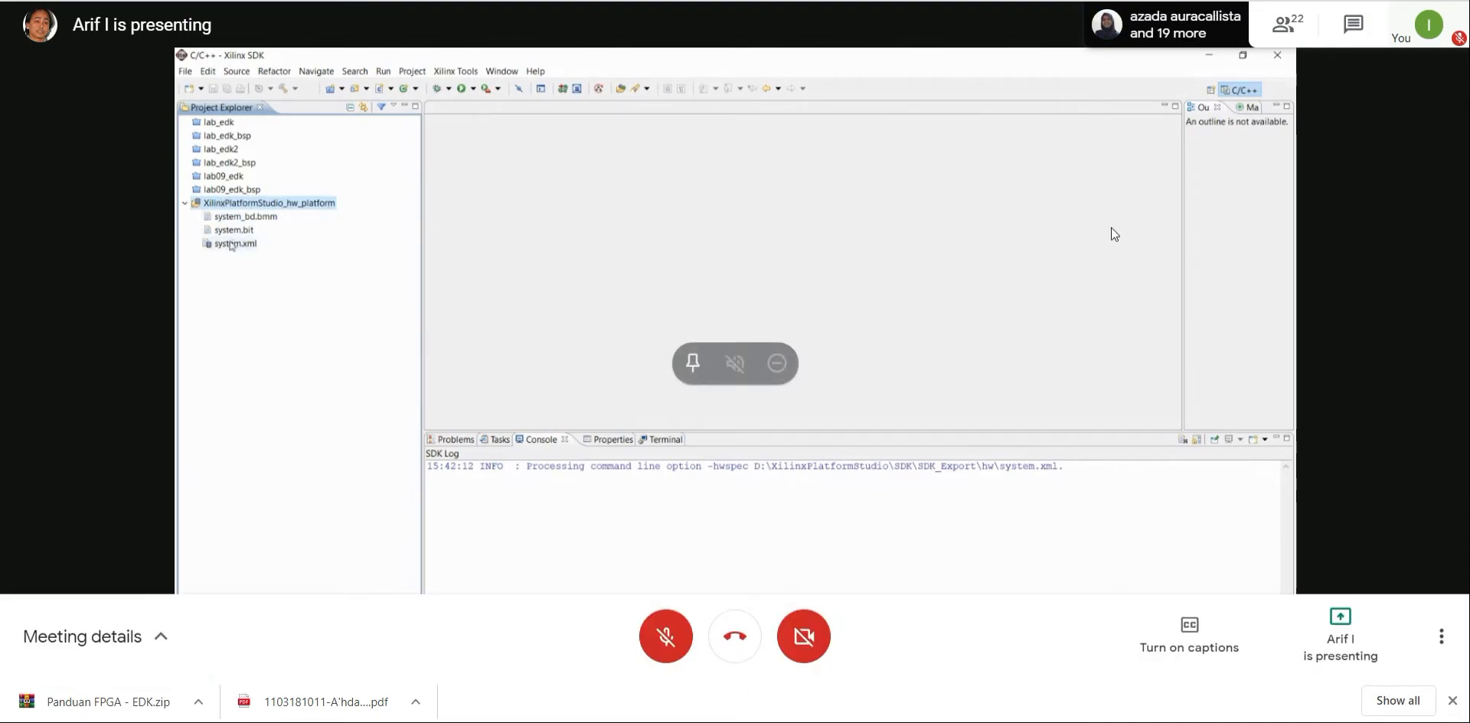
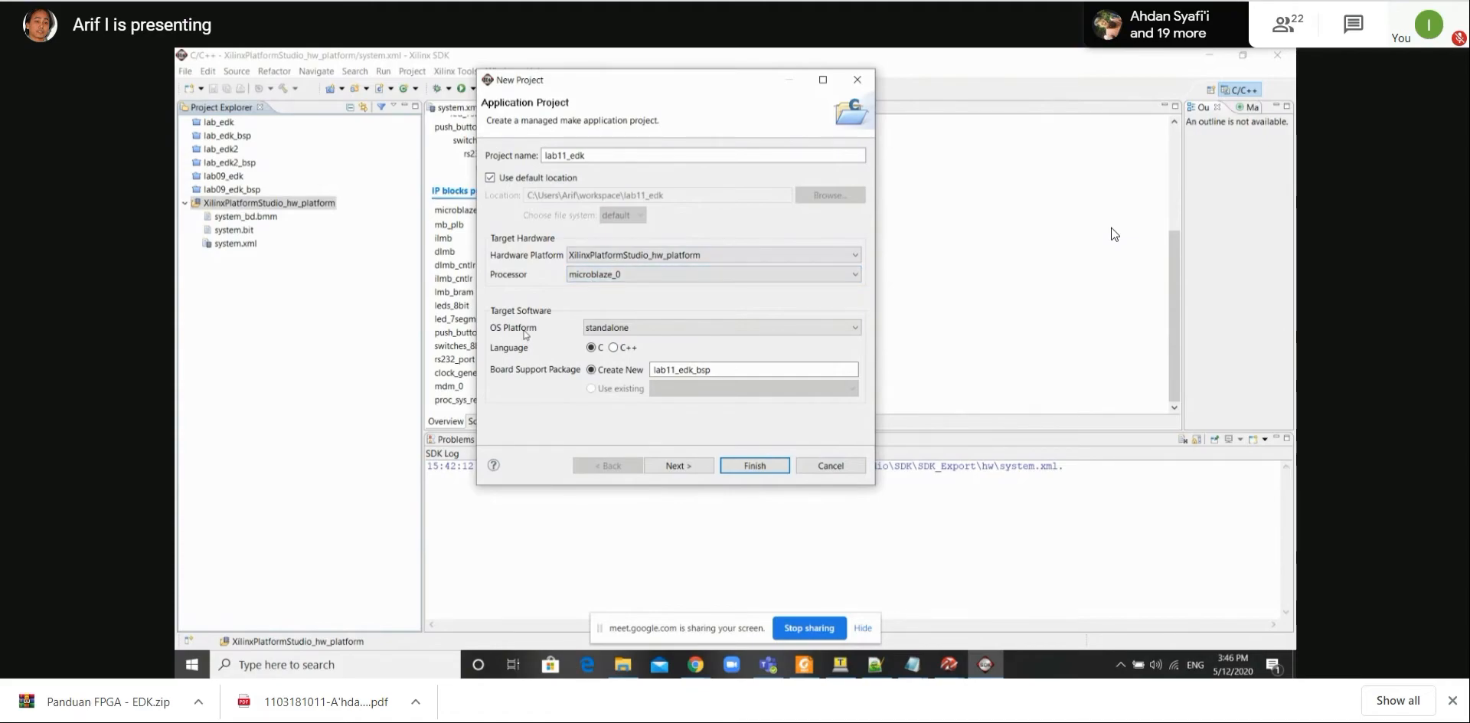
pyautogui.click(689, 327)
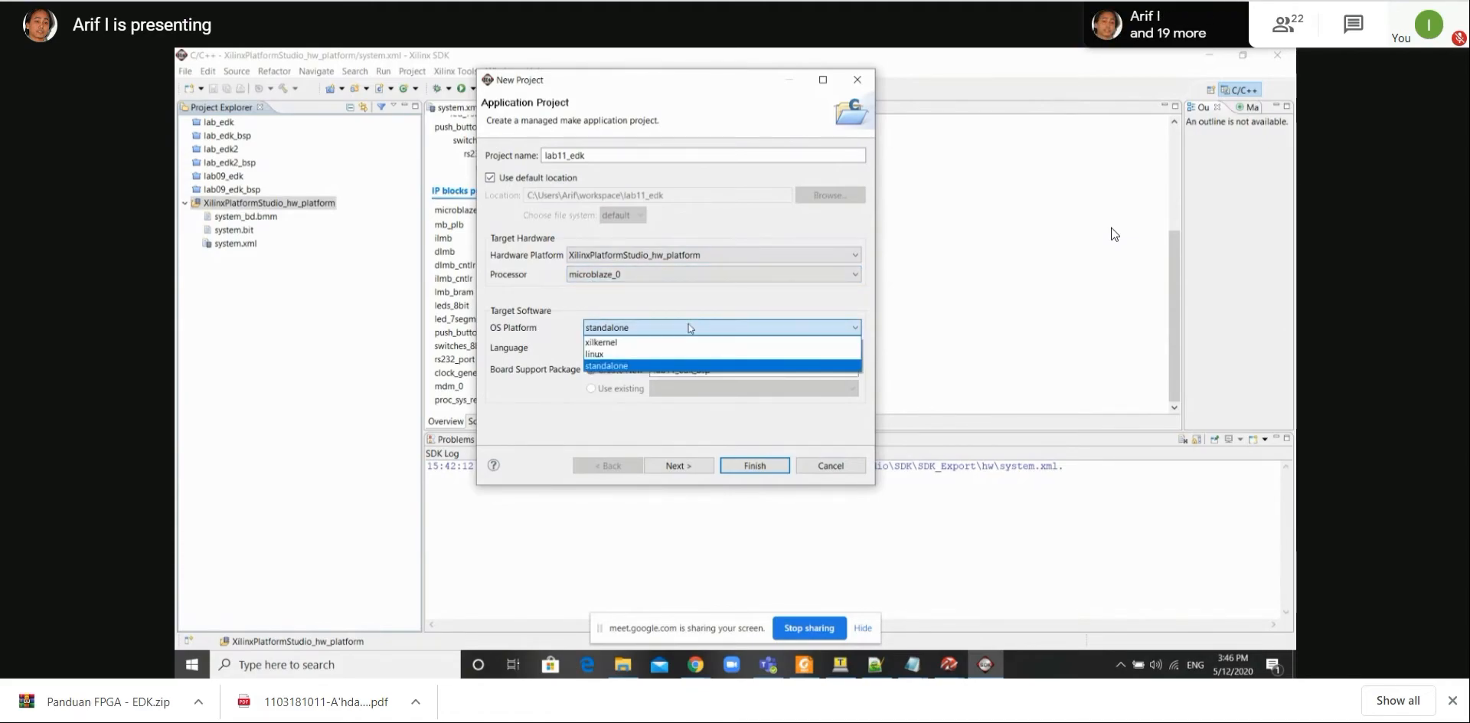
pyautogui.click(632, 366)
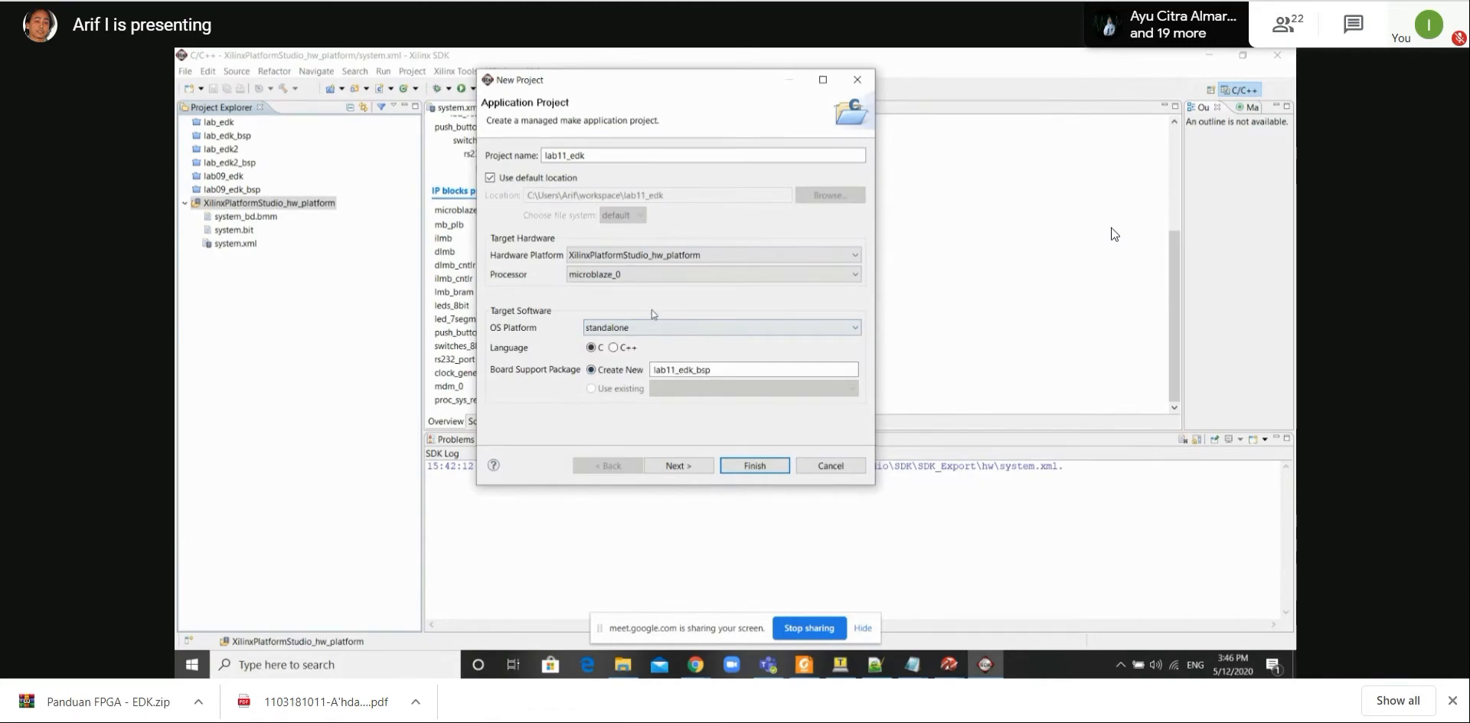
pyautogui.click(617, 348)
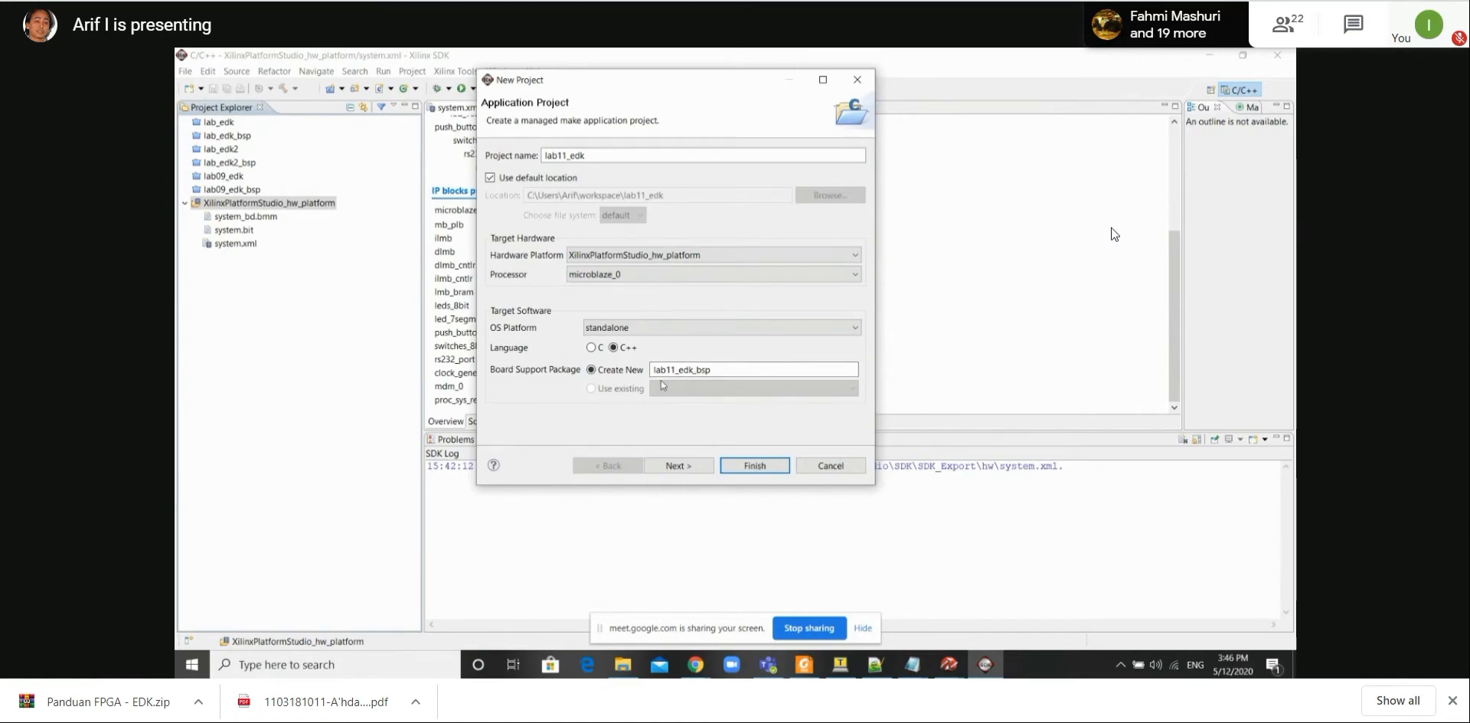
pyautogui.click(679, 465)
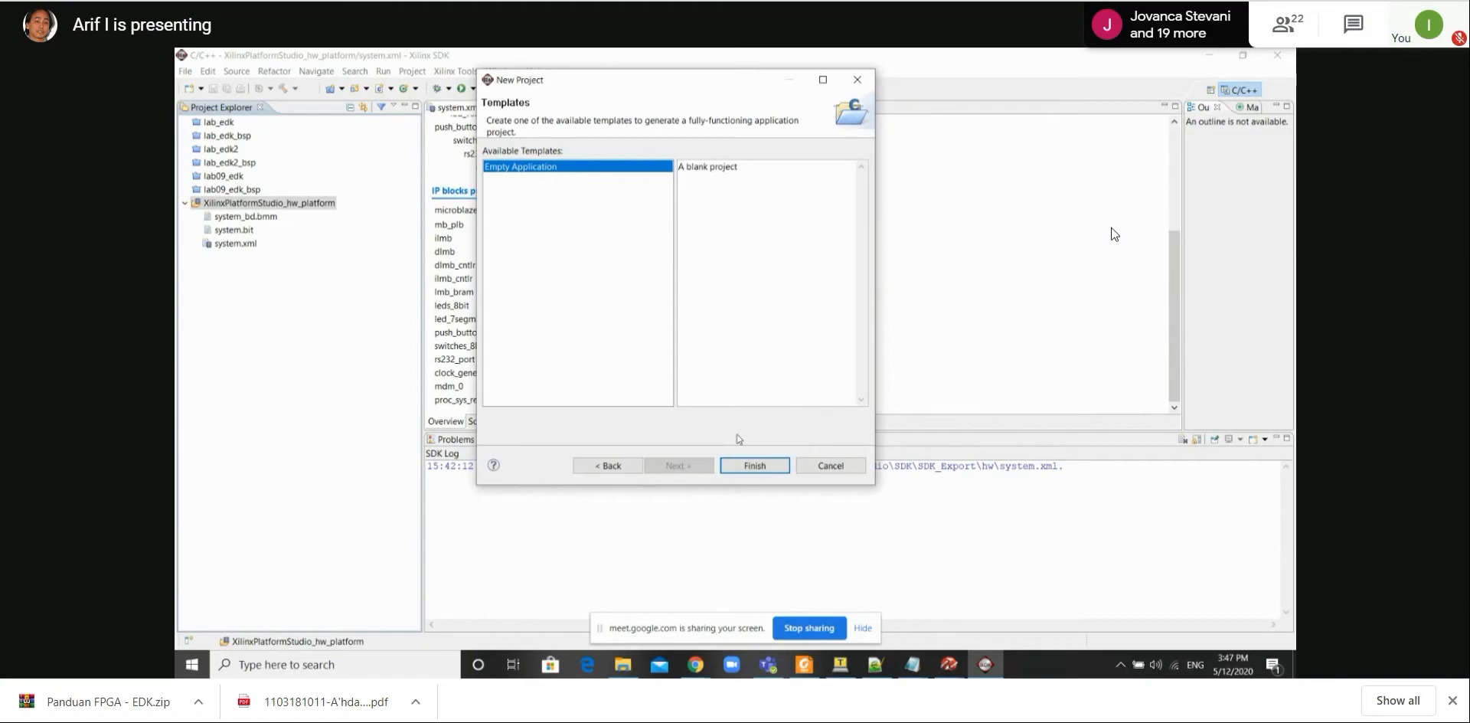
pyautogui.click(750, 465)
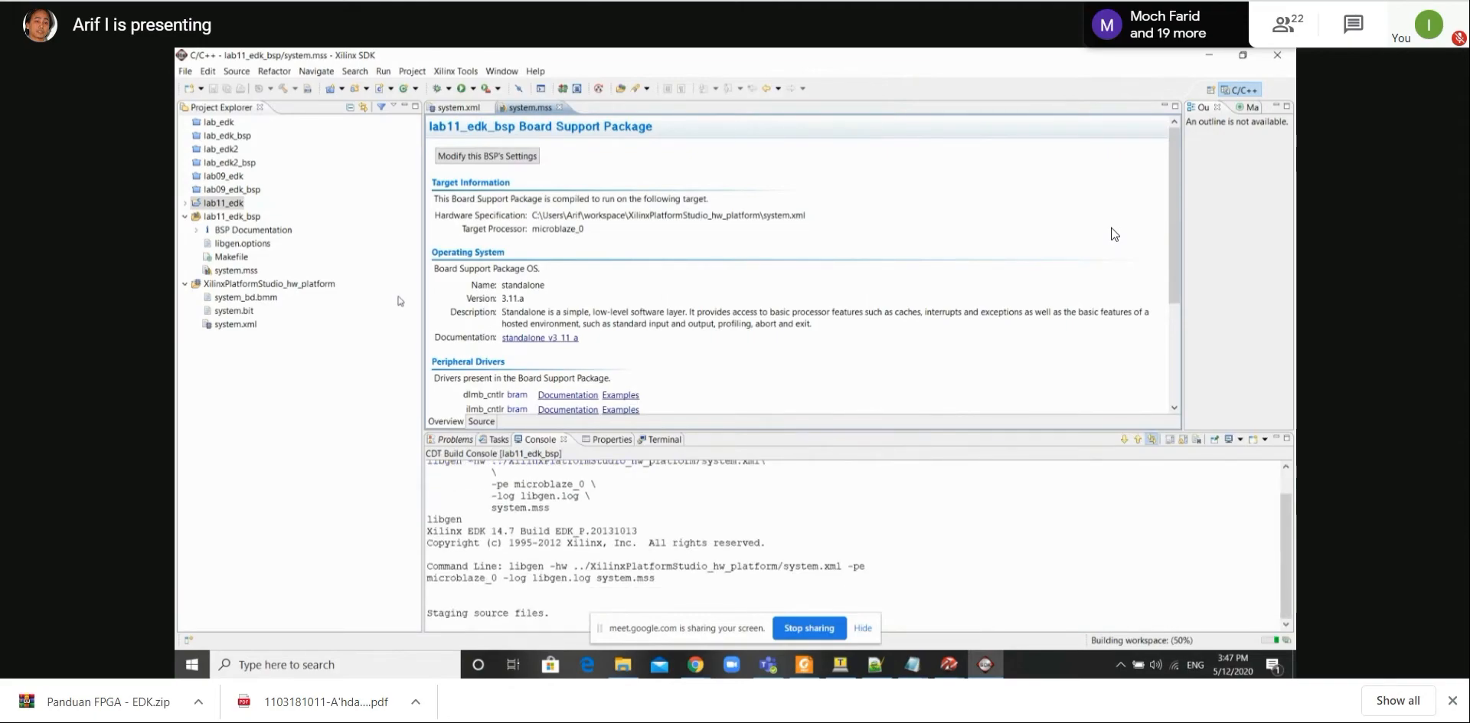
# Collapse lab11_edk_bsp and look over the new application, board support package and hardware platform projects.
pyautogui.click(261, 410)
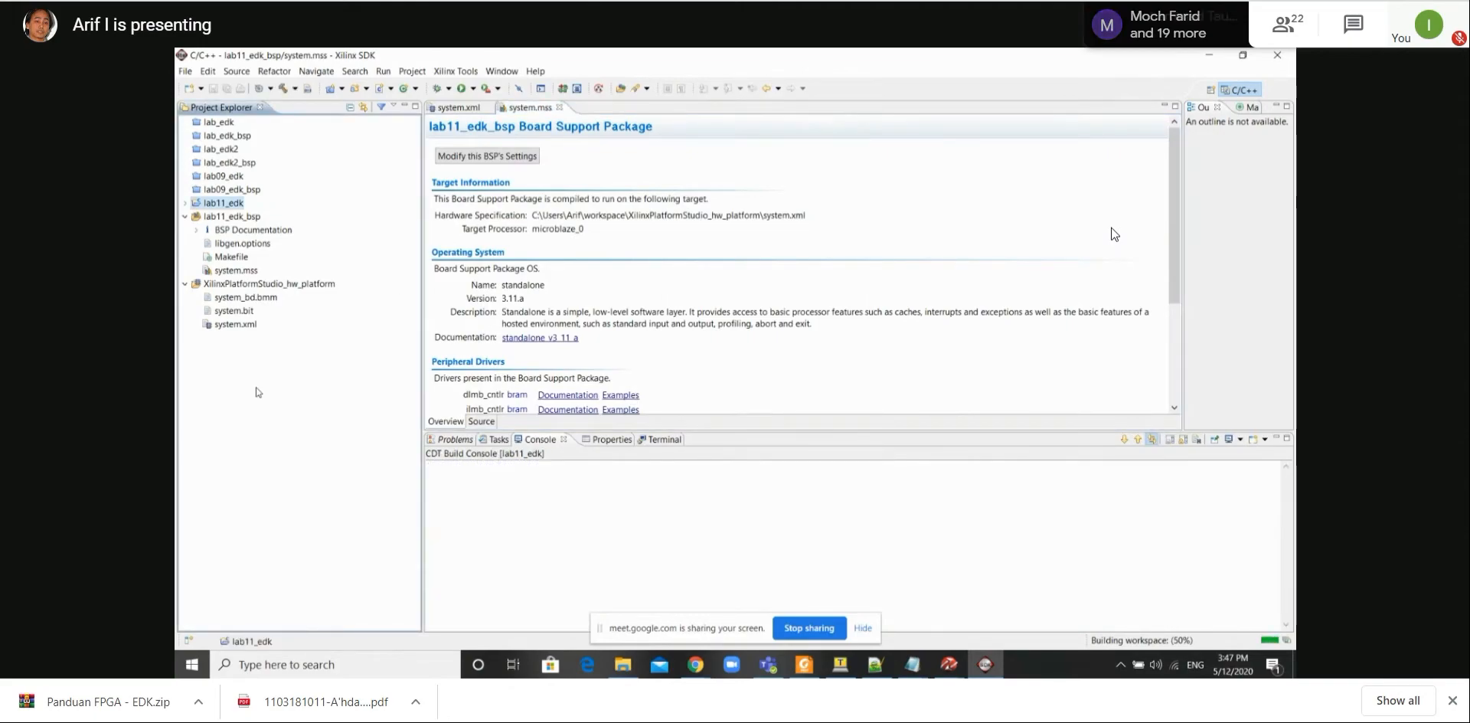
pyautogui.click(186, 218)
pyautogui.click(229, 231)
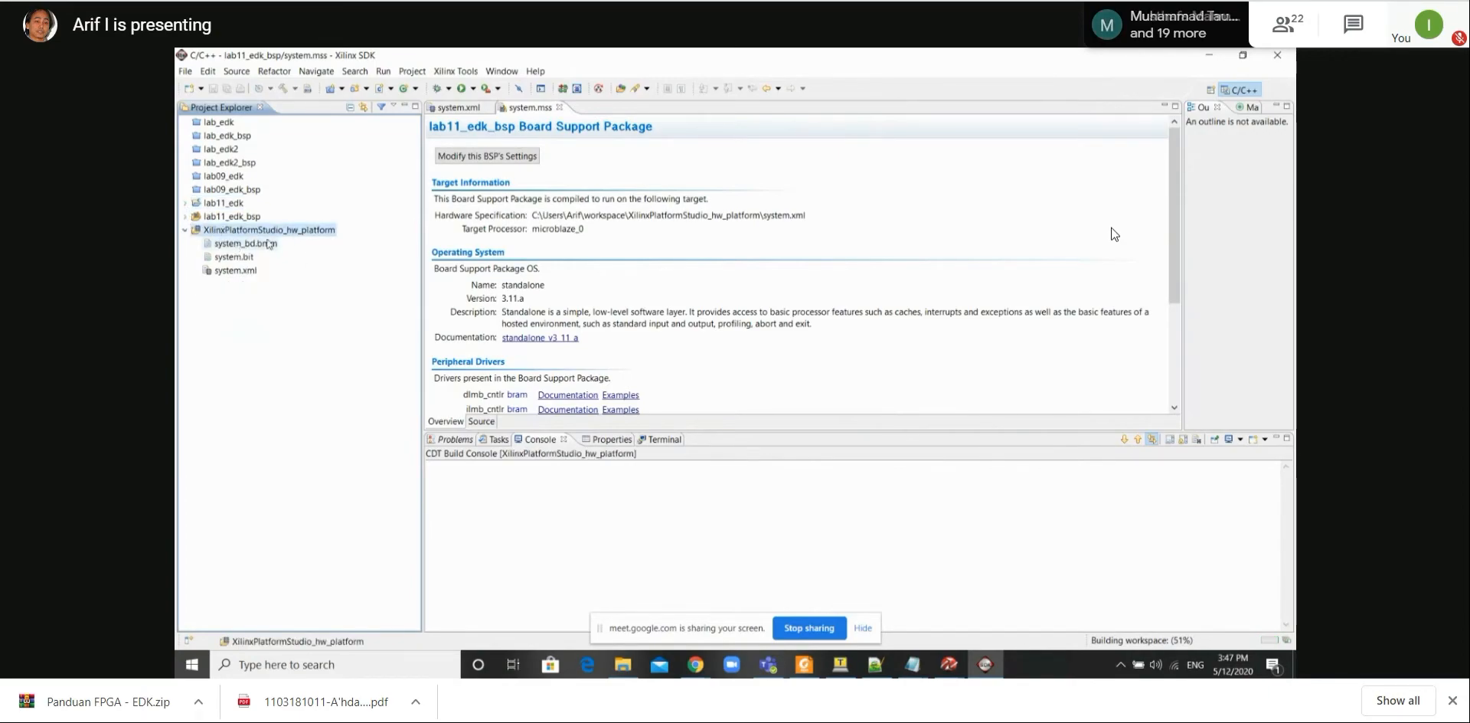
pyautogui.click(214, 204)
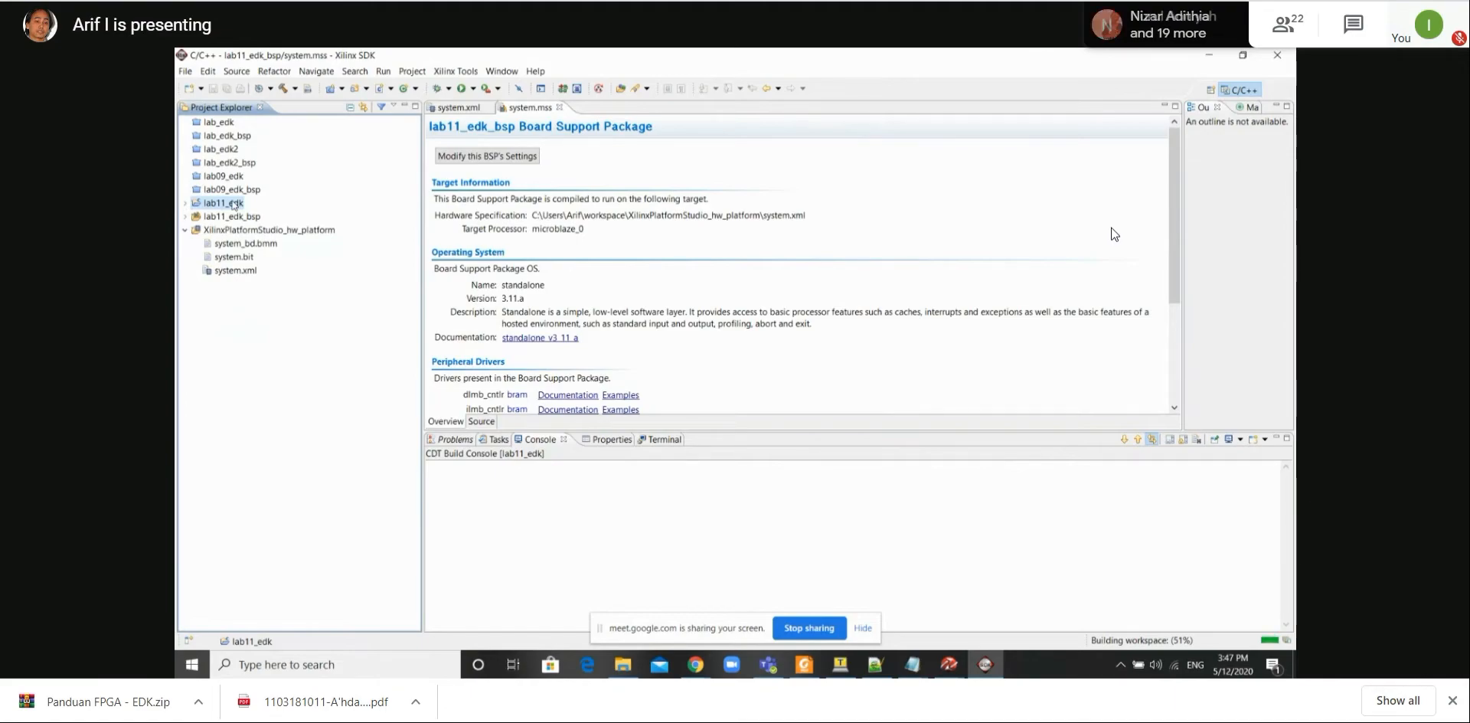
pyautogui.click(244, 217)
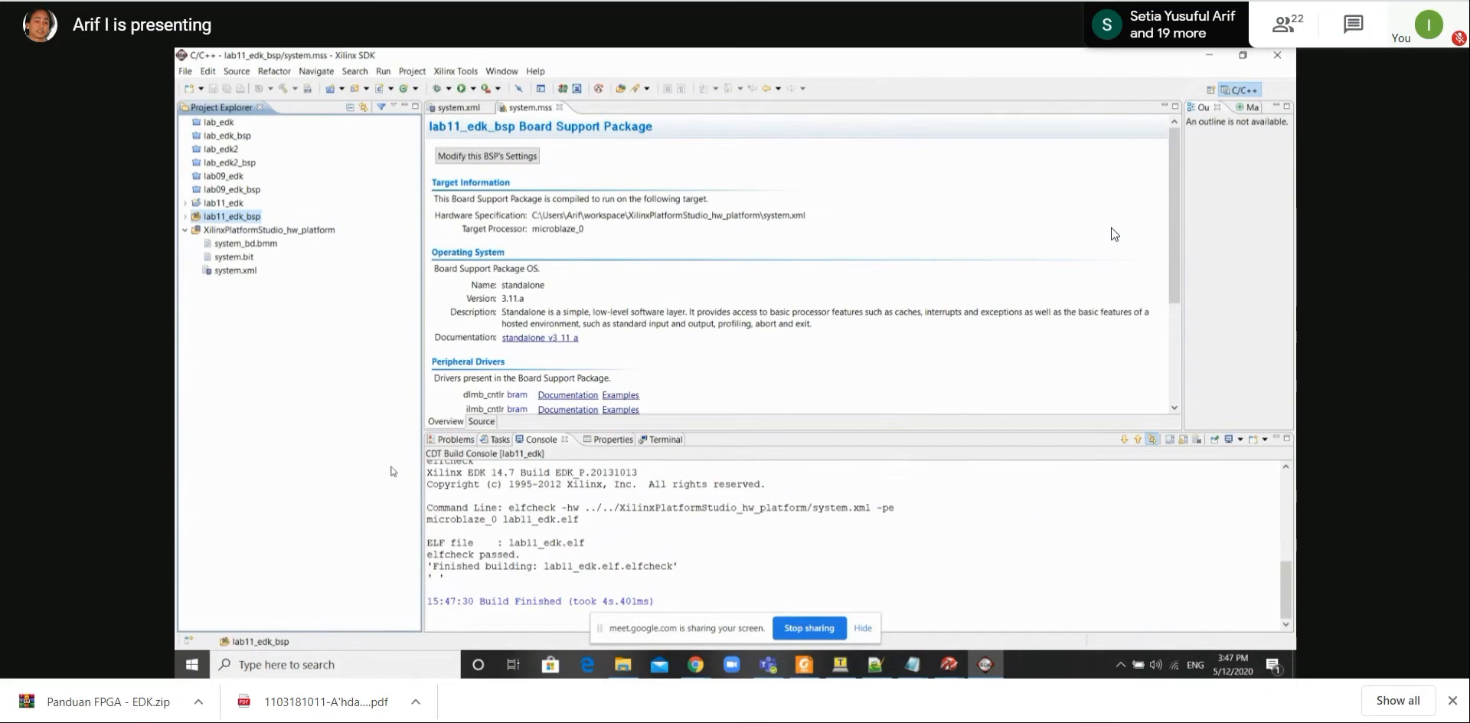
# Examine the microblaze_0 folder and its libsrc driver libraries in lab11_edk_bsp, collapsing the project again.
pyautogui.click(186, 217)
pyautogui.click(196, 244)
pyautogui.click(208, 298)
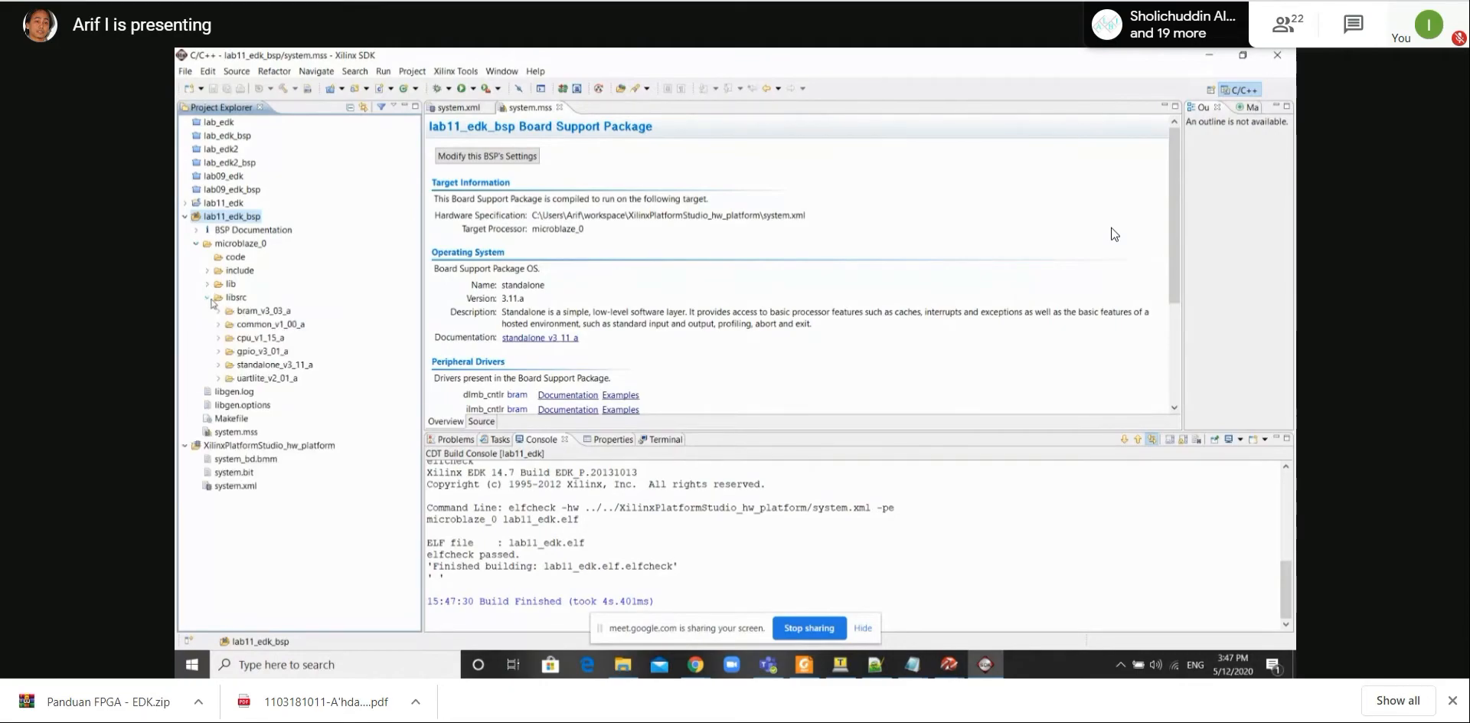
pyautogui.click(224, 310)
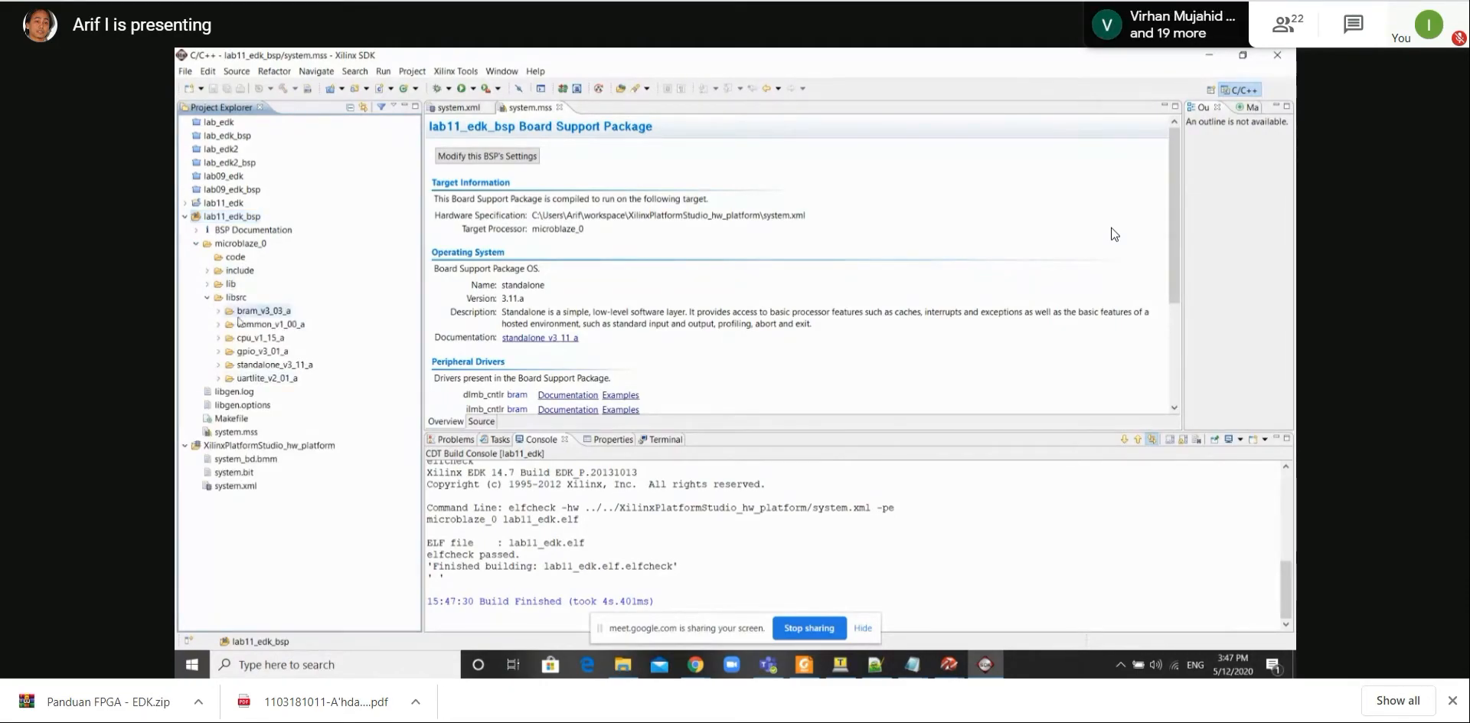
pyautogui.click(219, 311)
pyautogui.click(207, 297)
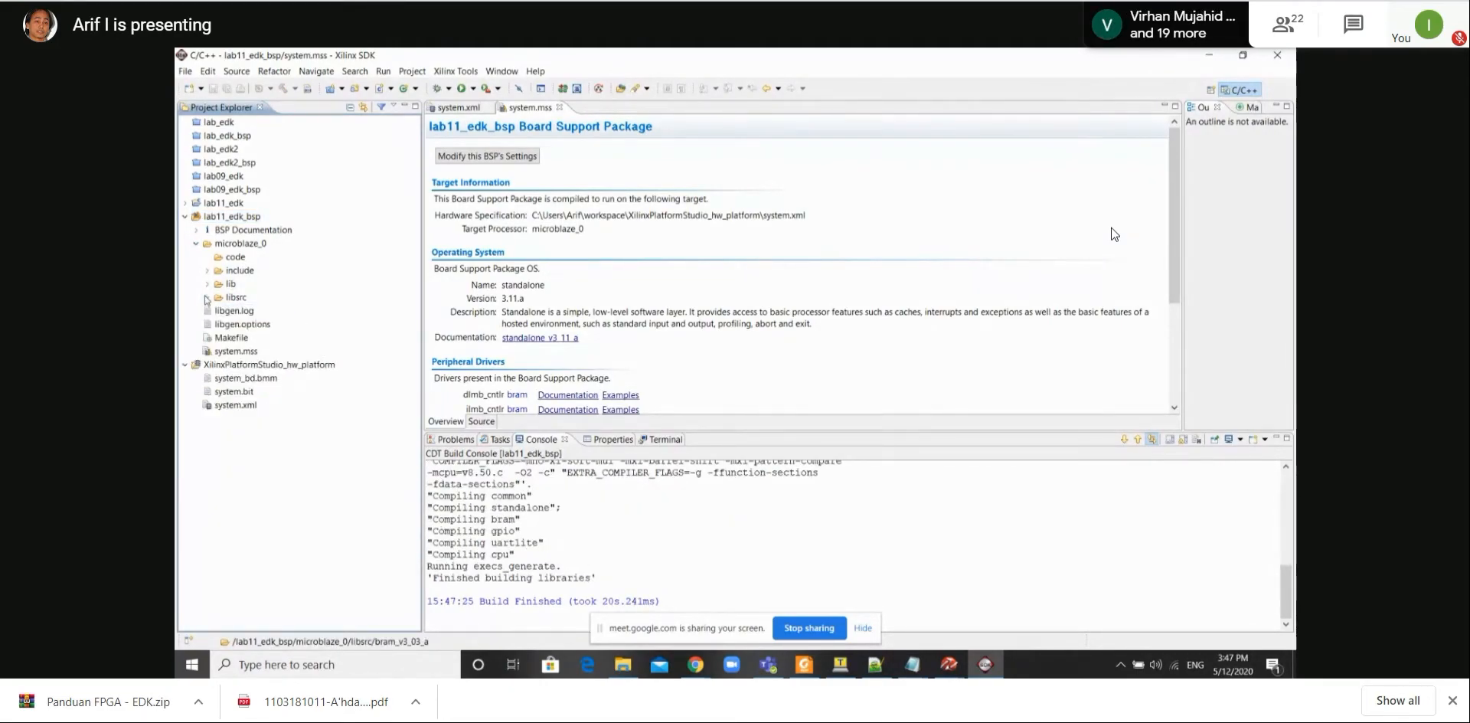
pyautogui.click(195, 245)
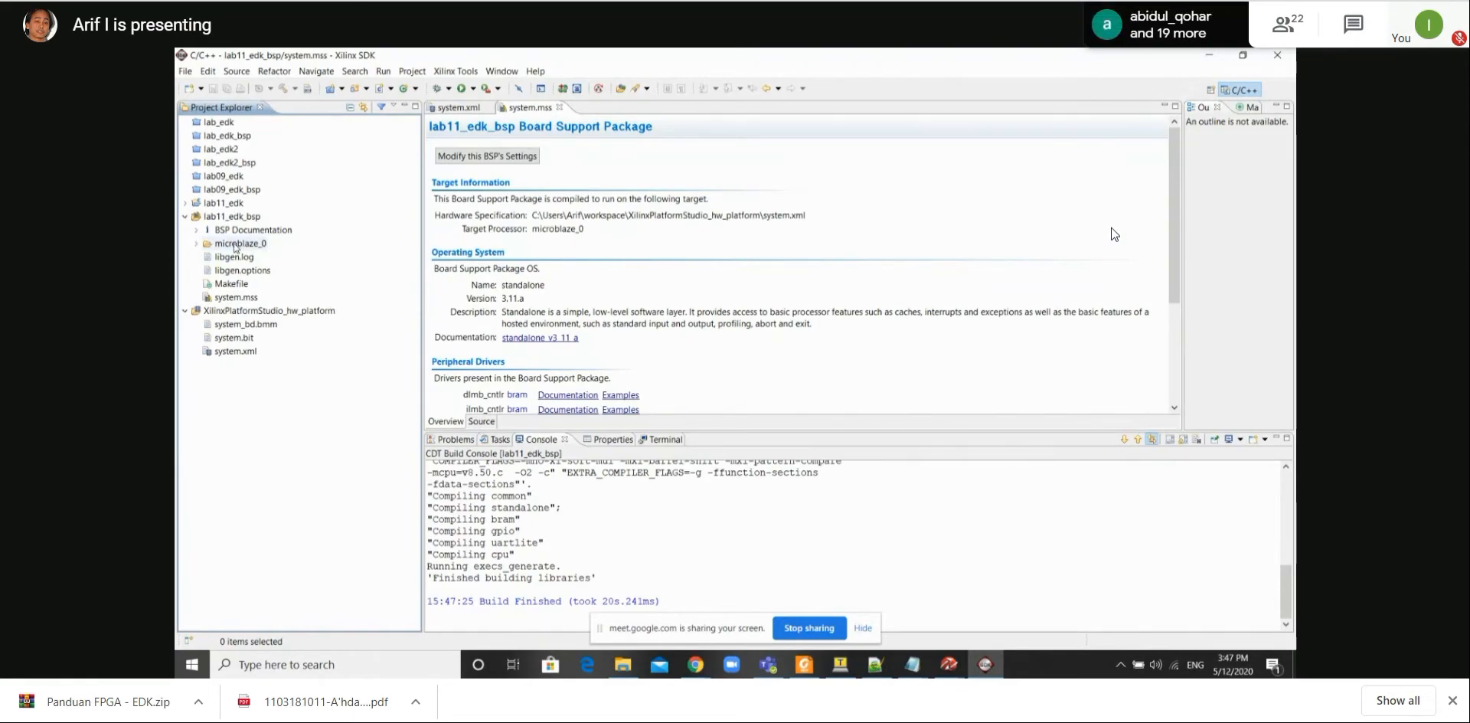
pyautogui.click(185, 216)
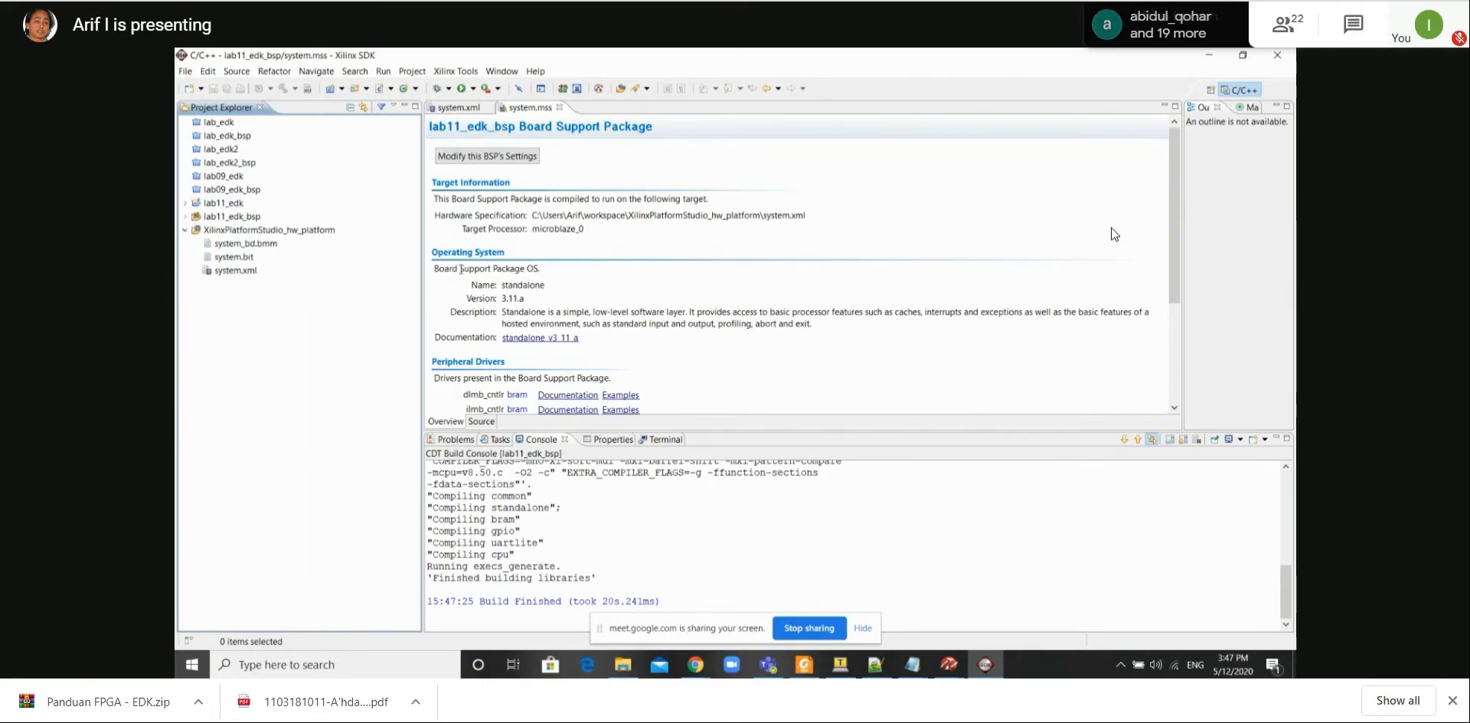
# Open the main.cc source file from the src folder of the lab11_edk project.
pyautogui.click(224, 203)
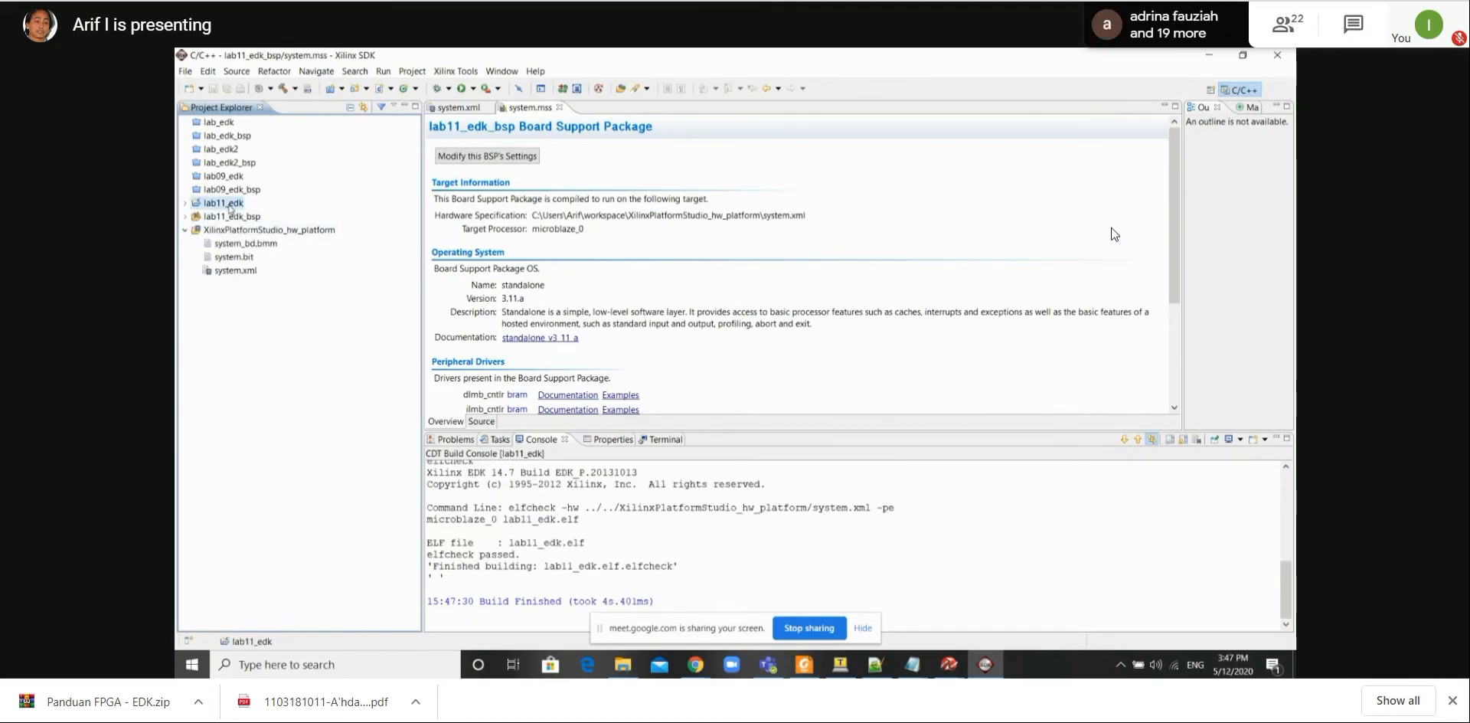
pyautogui.click(184, 204)
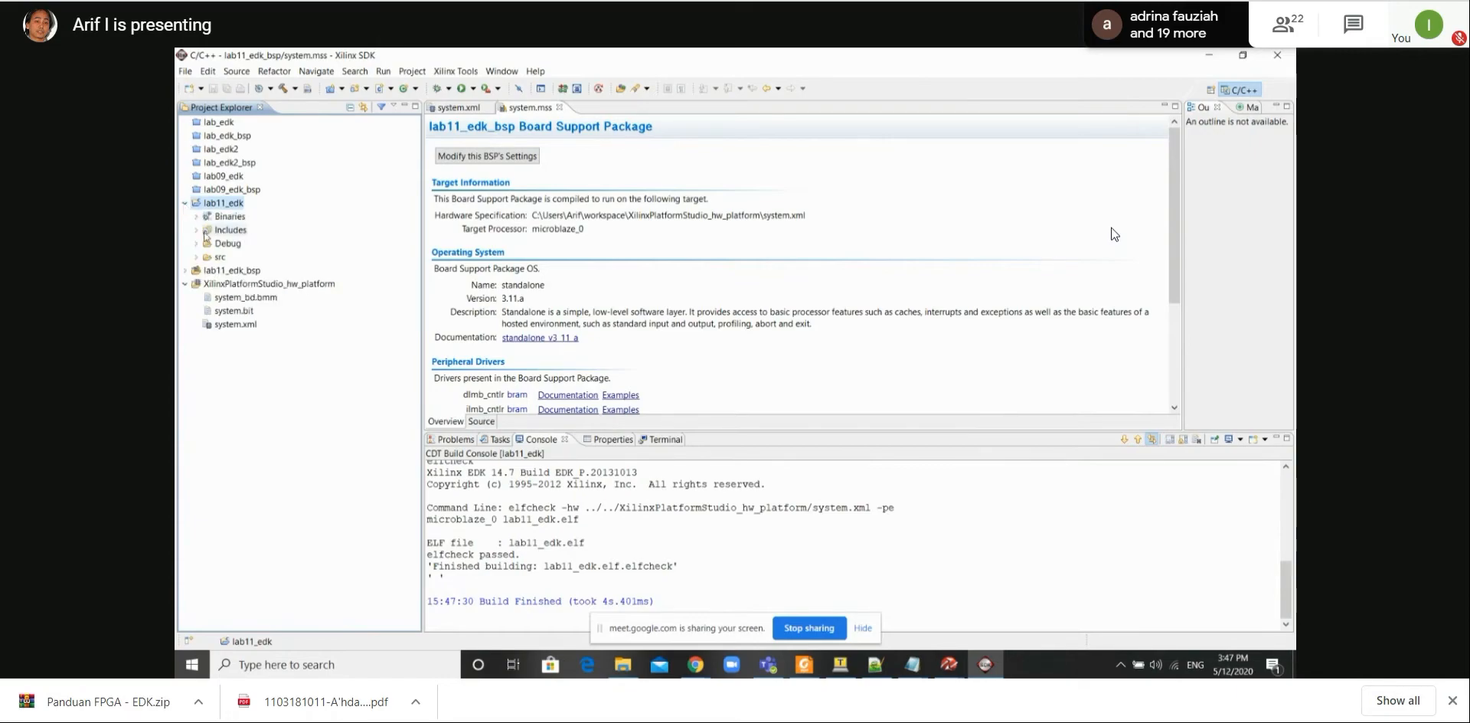
pyautogui.click(197, 258)
pyautogui.click(219, 258)
pyautogui.doubleClick(241, 270)
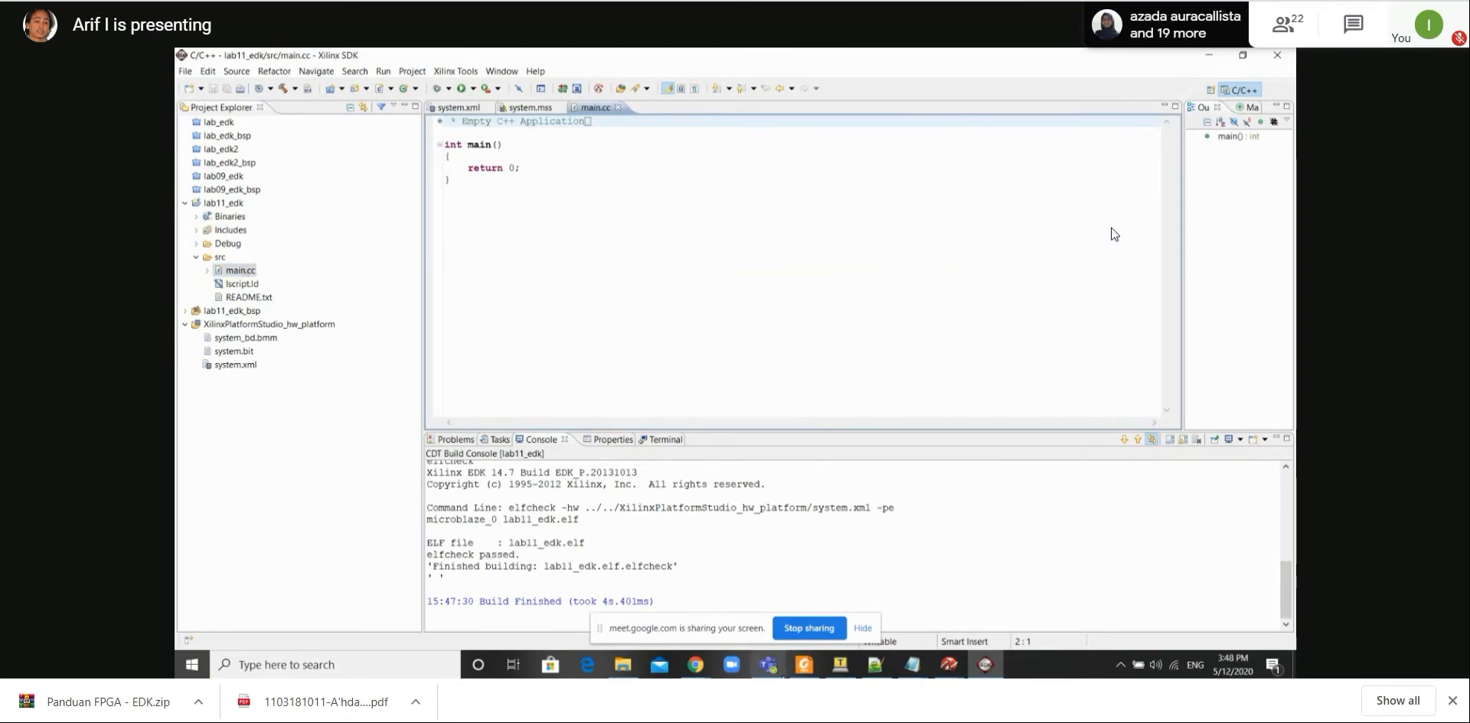
# Switch to the programming guide in Foxit Reader and copy the sample MicroBlaze program under item 17 into main.cc.
pyautogui.click(803, 664)
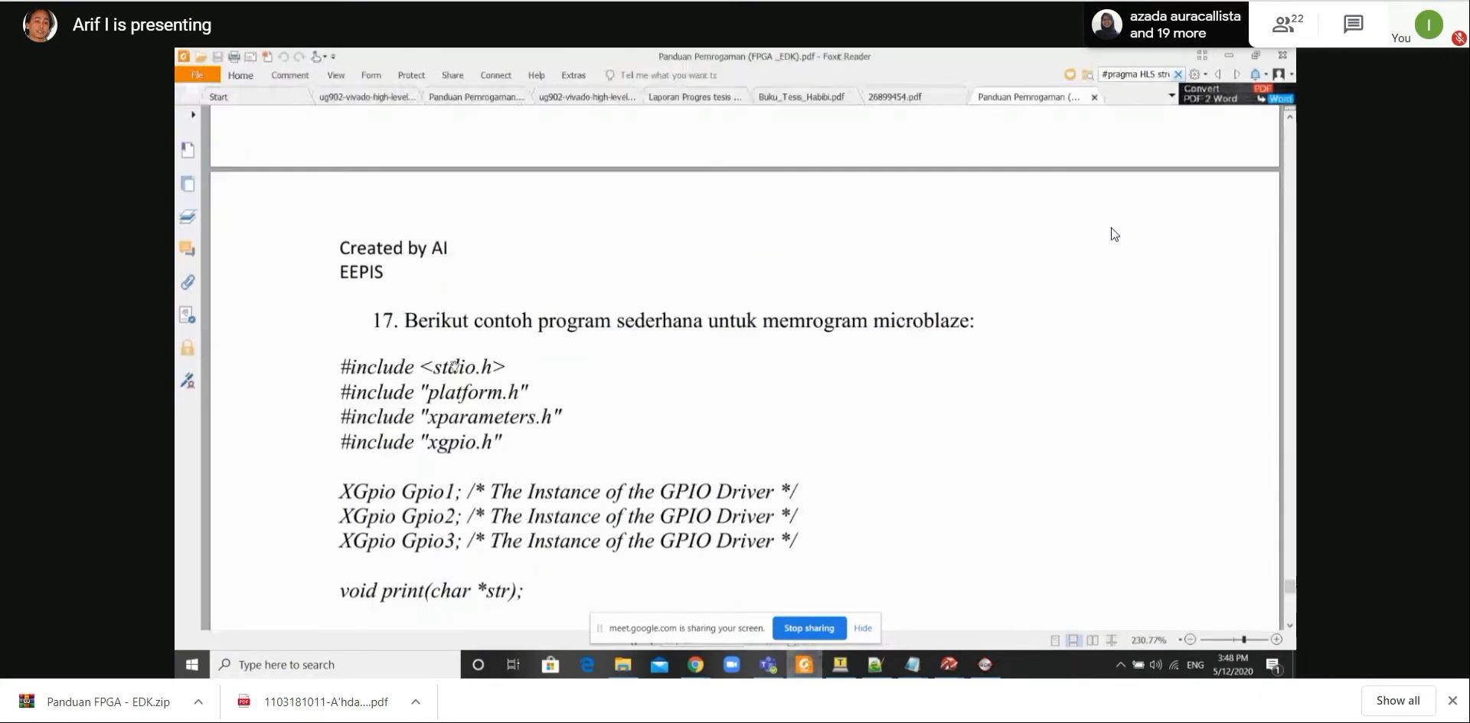
pyautogui.scroll(-1, 353, 317)
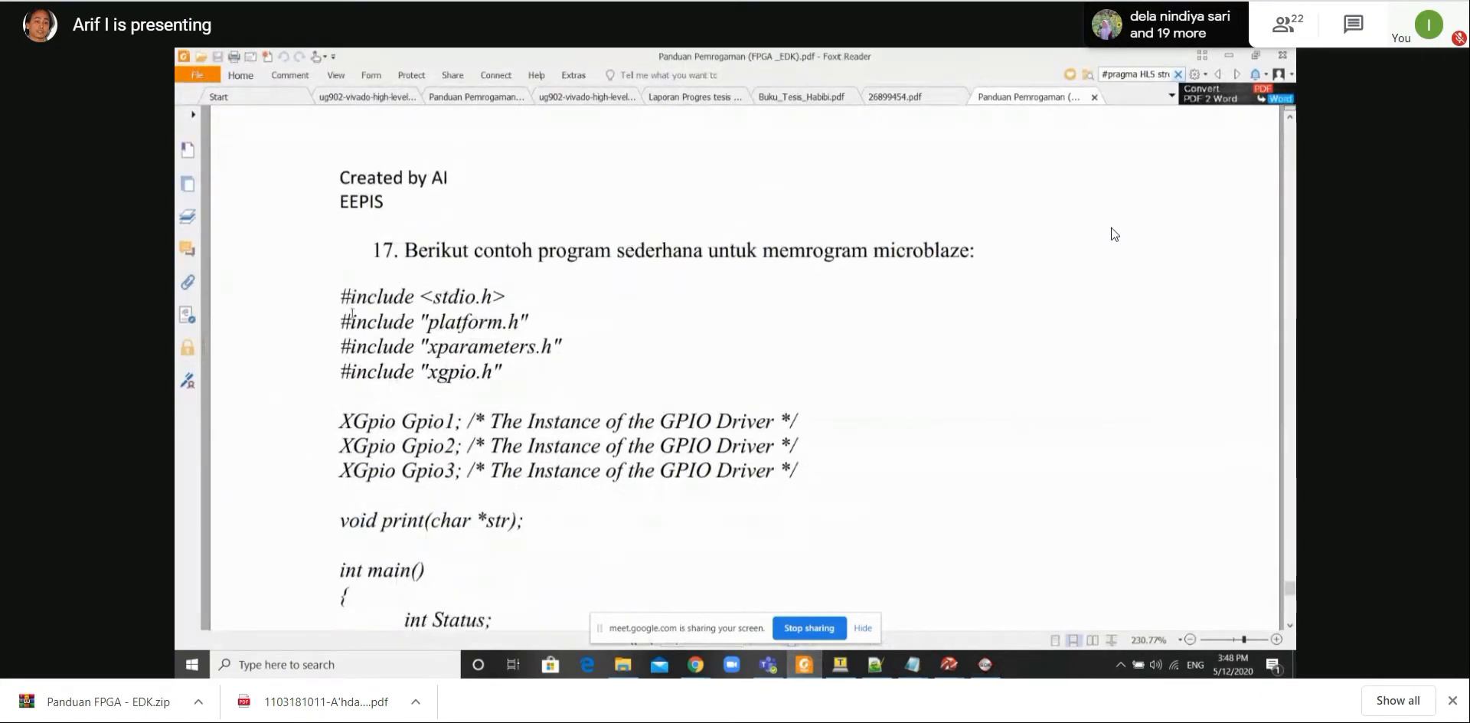
pyautogui.click(241, 75)
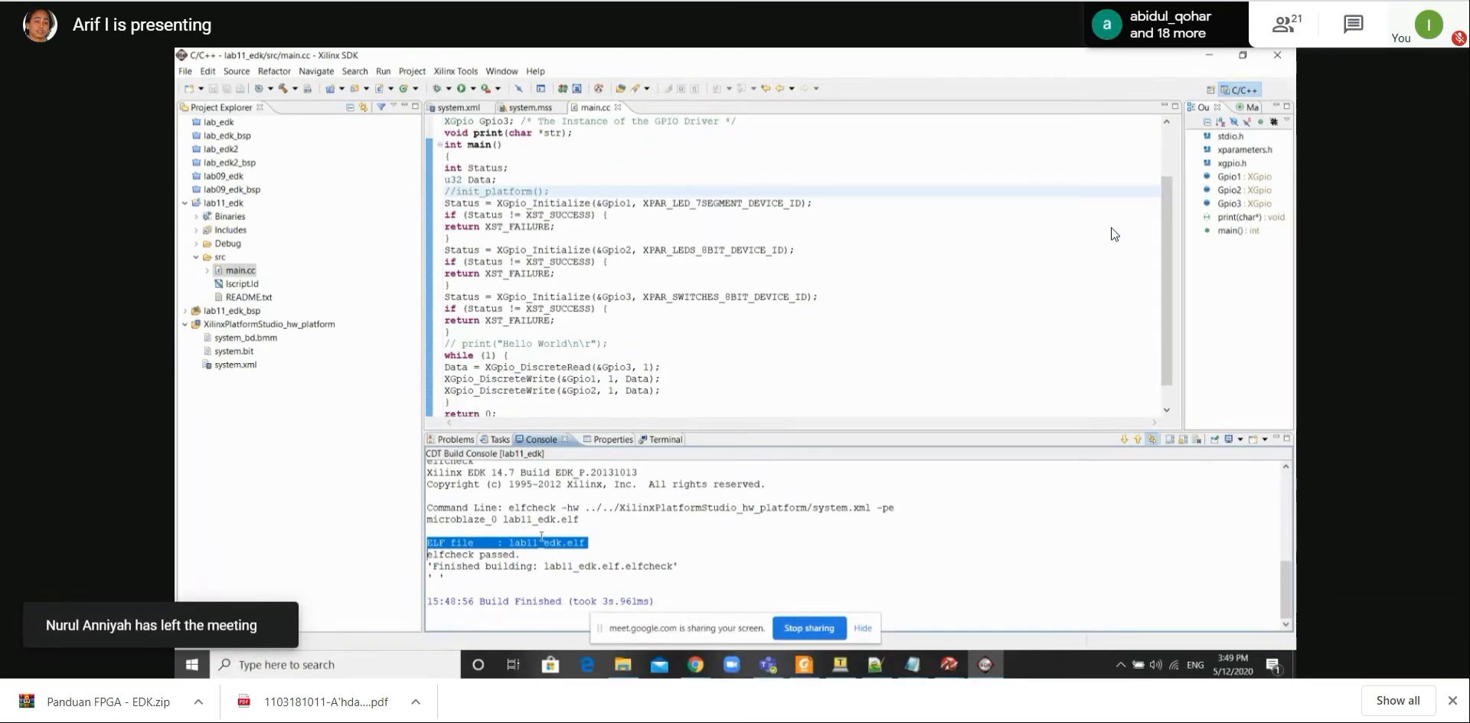
# Review the GPIO code in main.cc, then locate the Program FPGA command and the system.bit file of the hardware platform project.
pyautogui.scroll(2, 694, 256)
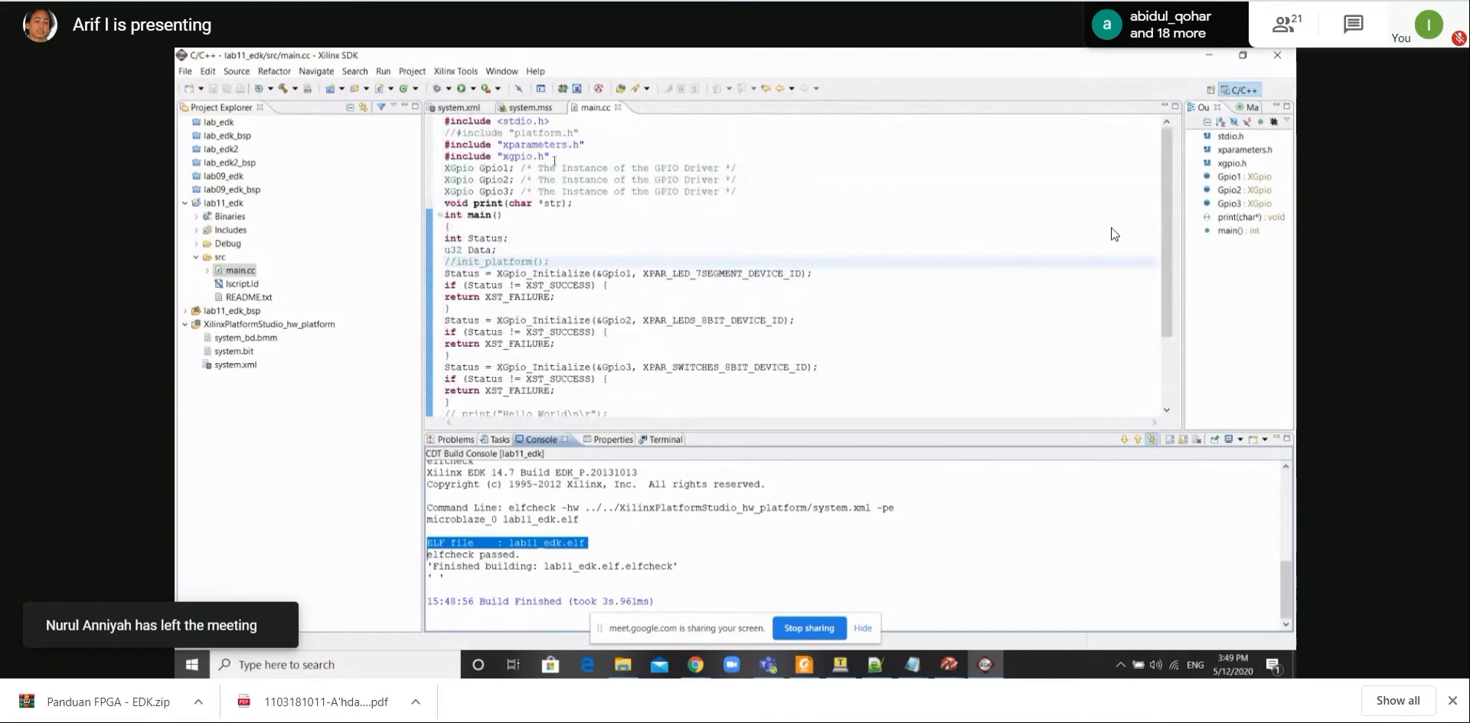
pyautogui.scroll(-3, 551, 207)
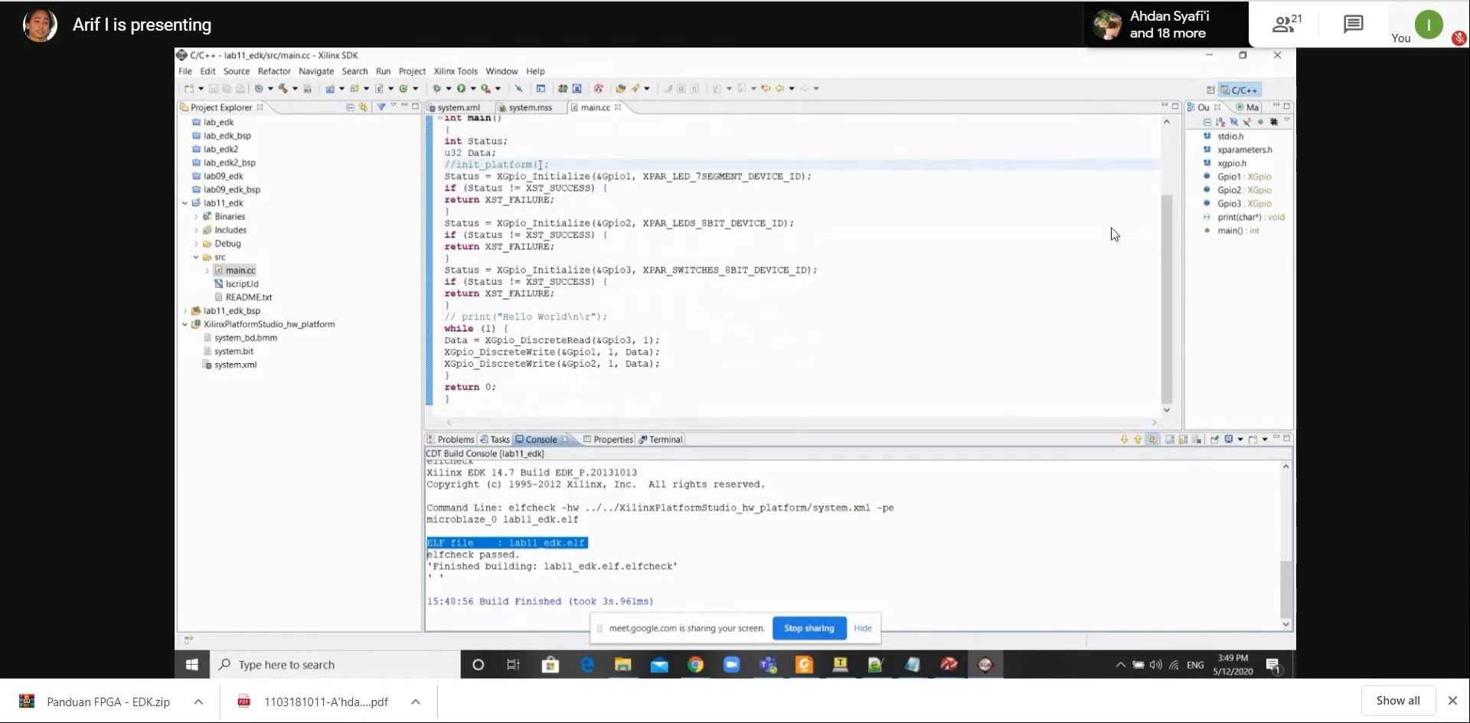
pyautogui.click(450, 71)
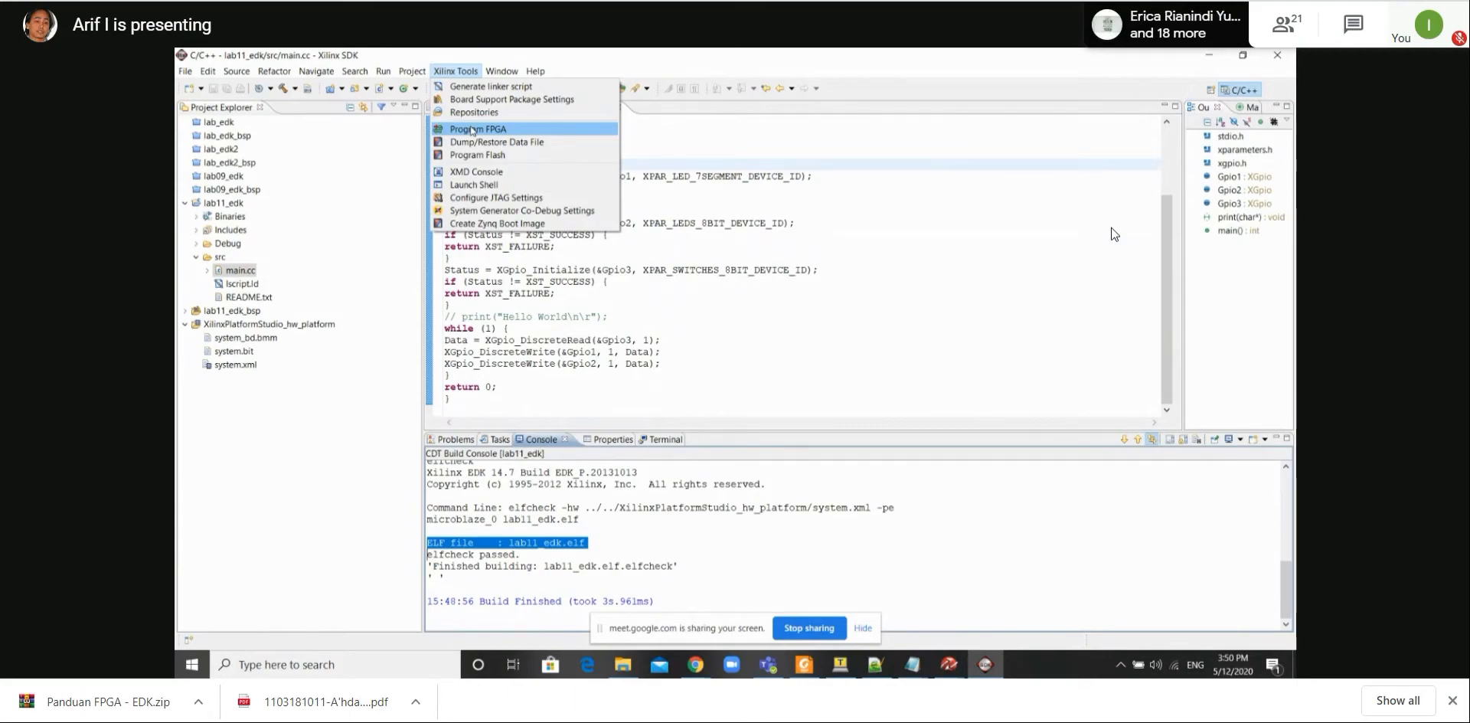
pyautogui.click(243, 353)
pyautogui.click(233, 351)
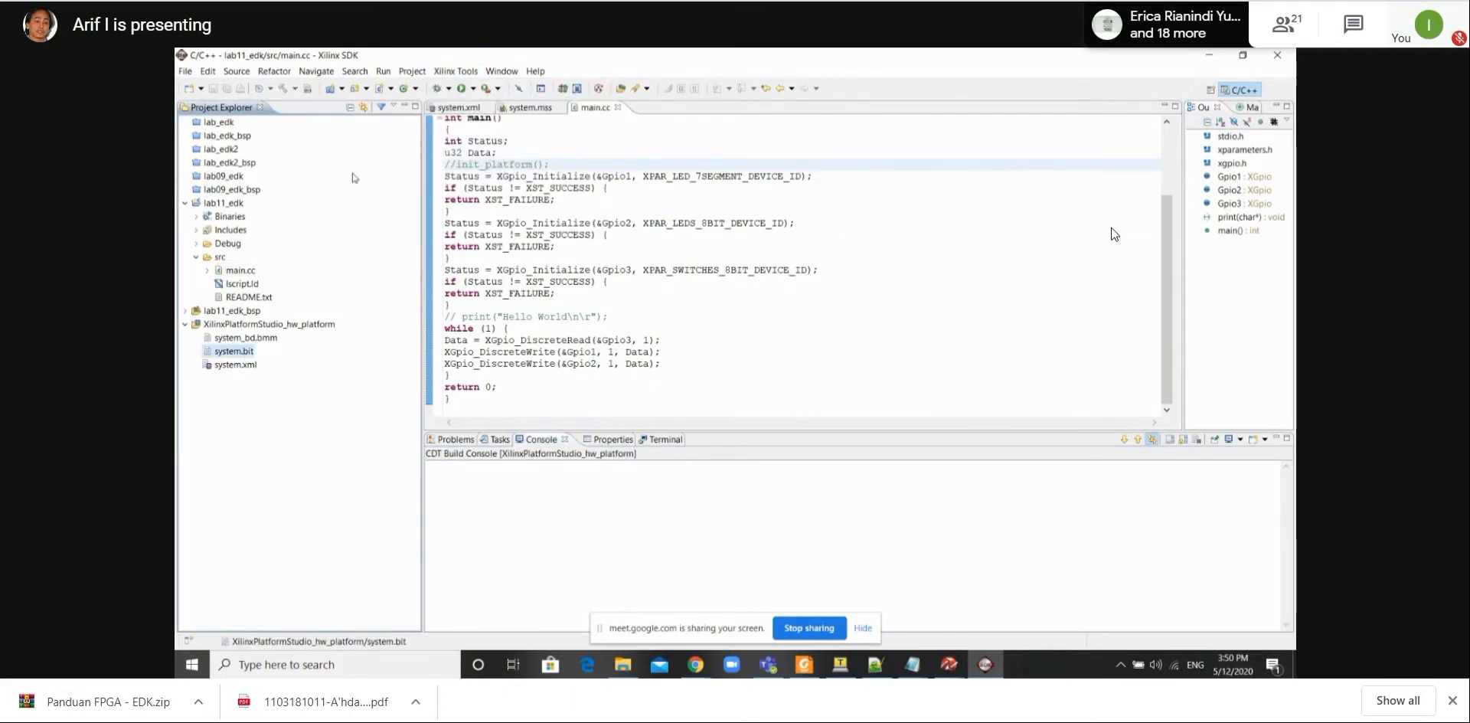
pyautogui.click(456, 70)
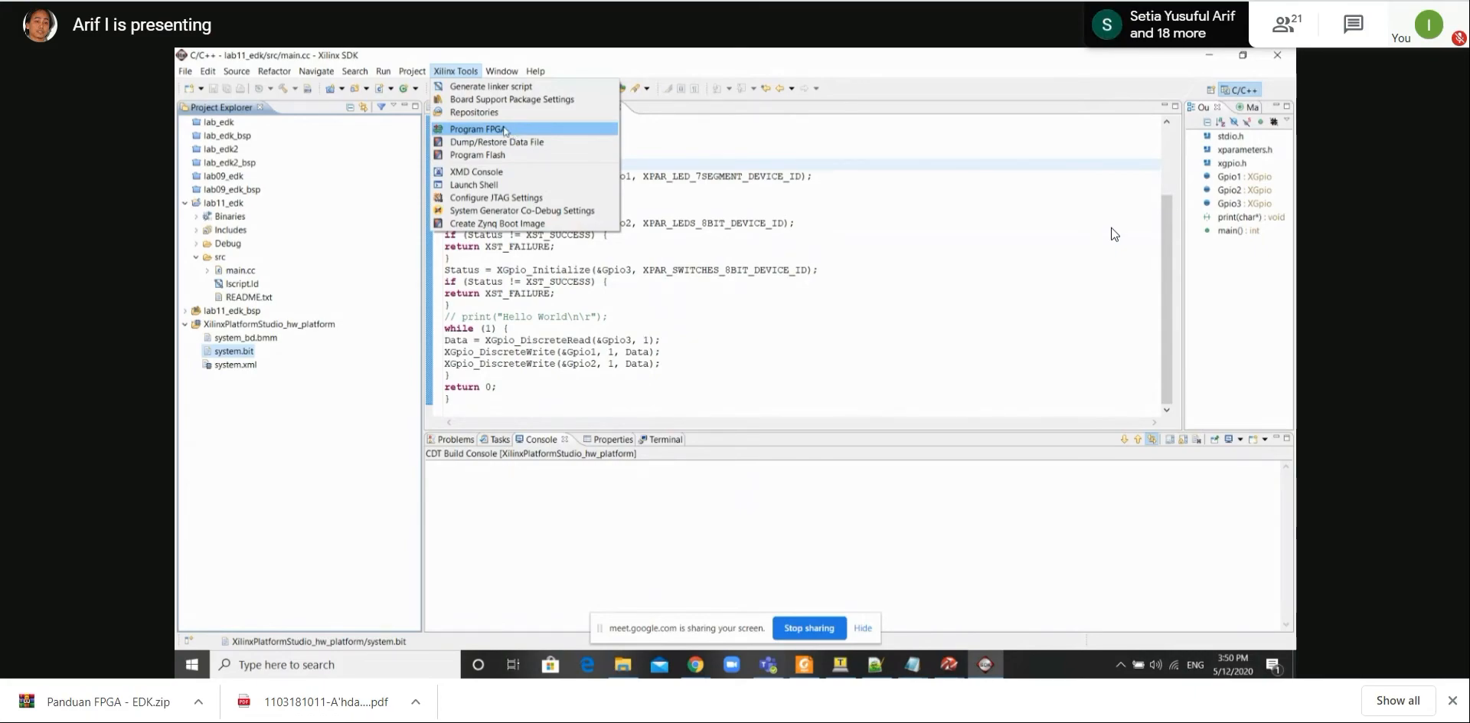
pyautogui.click(320, 59)
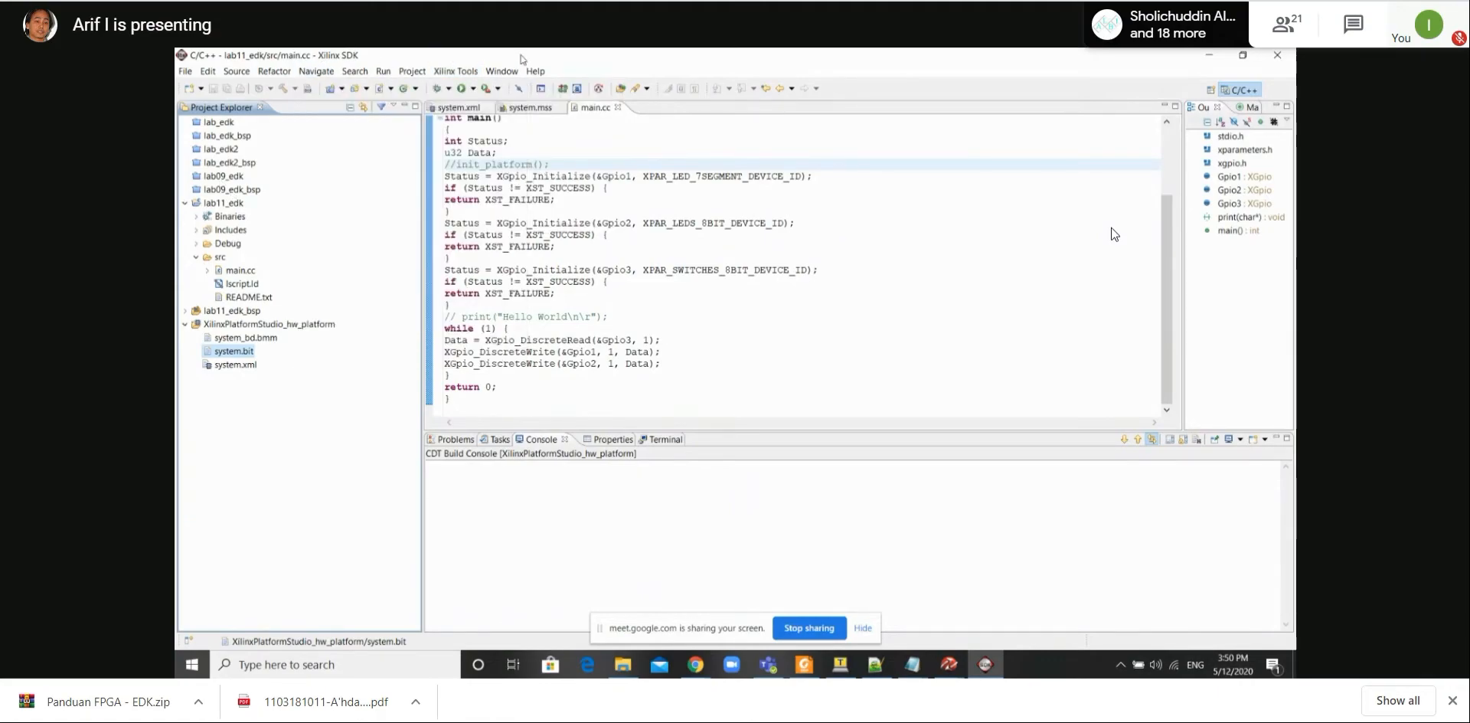
# Select the lab11_edk project and look at the Run As options available for it.
pyautogui.click(227, 203)
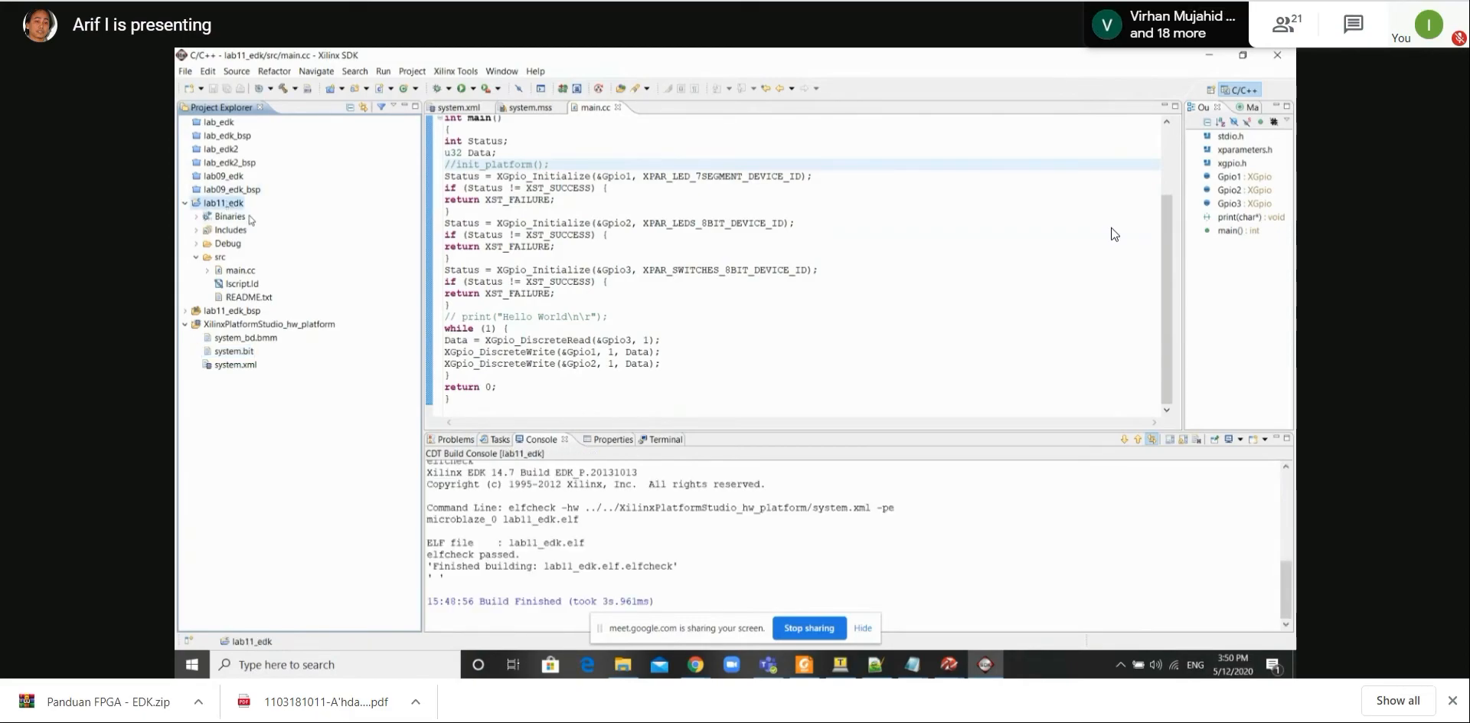
pyautogui.click(237, 313)
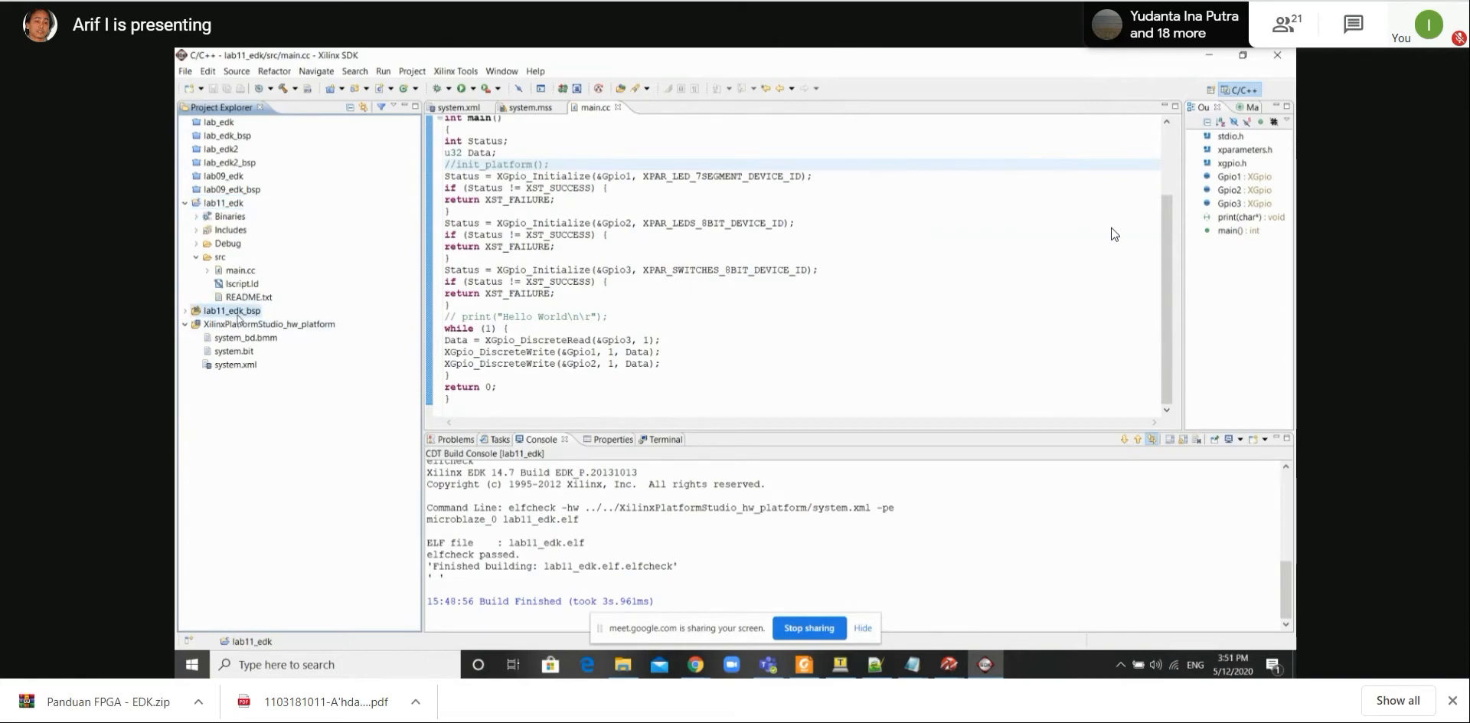
pyautogui.click(231, 204)
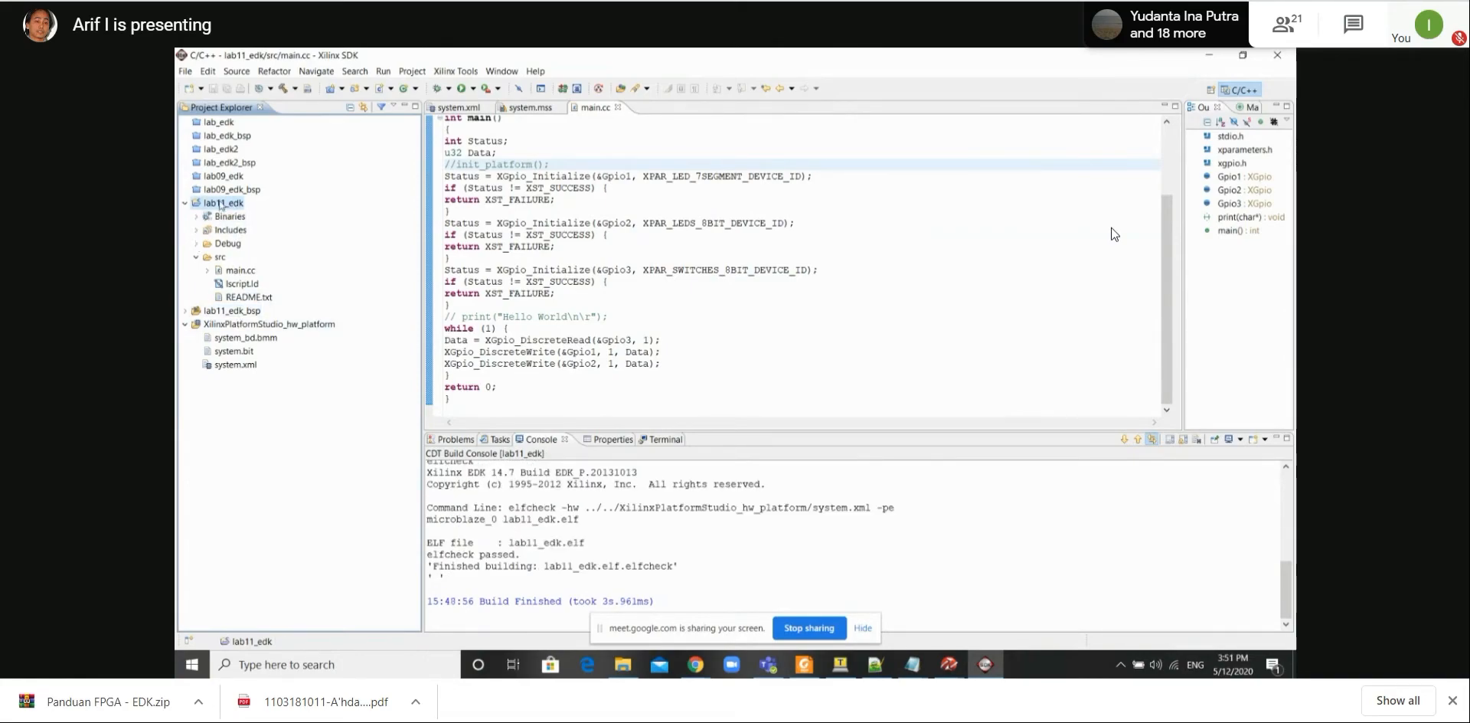
pyautogui.click(465, 91)
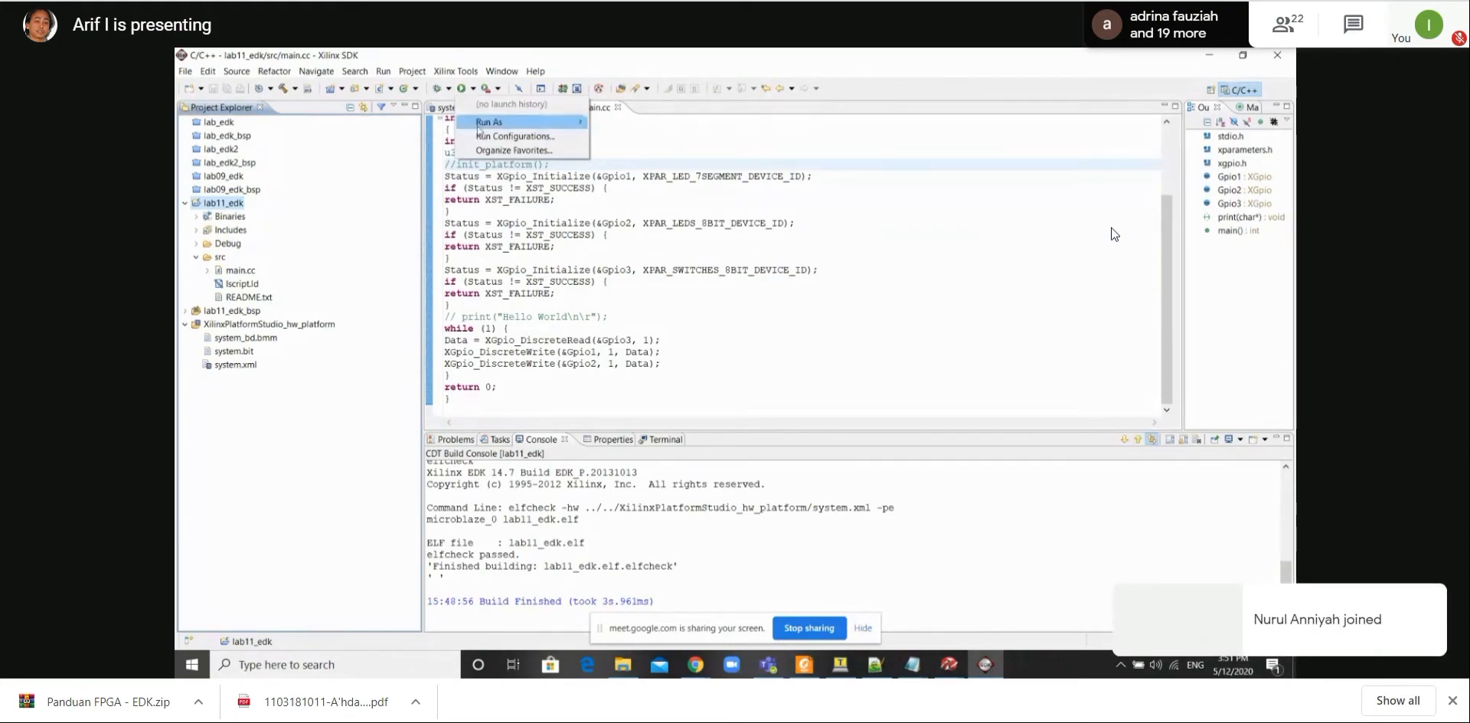
pyautogui.moveTo(490, 122)
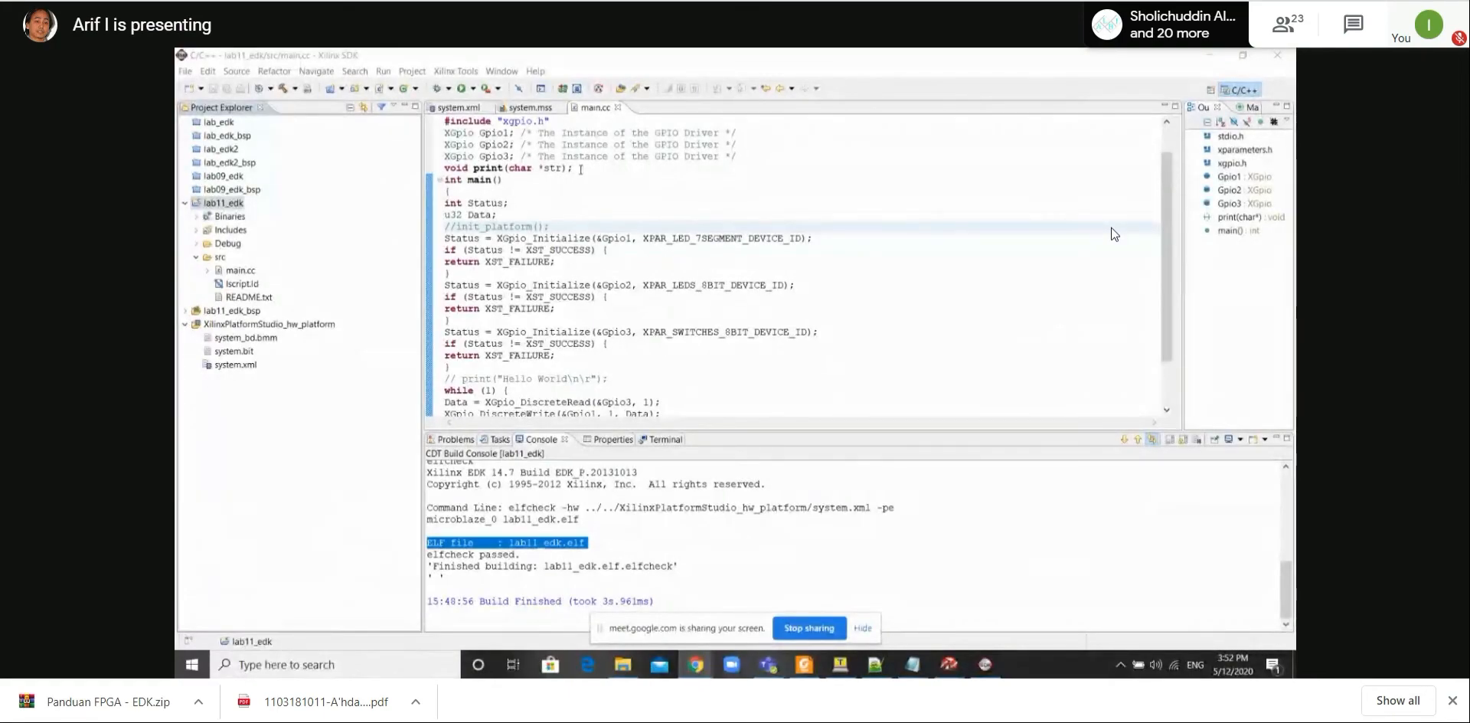
# Switch to the programming guide in Foxit Reader and review it from the required equipment and board folder note to the sample program.
pyautogui.click(804, 663)
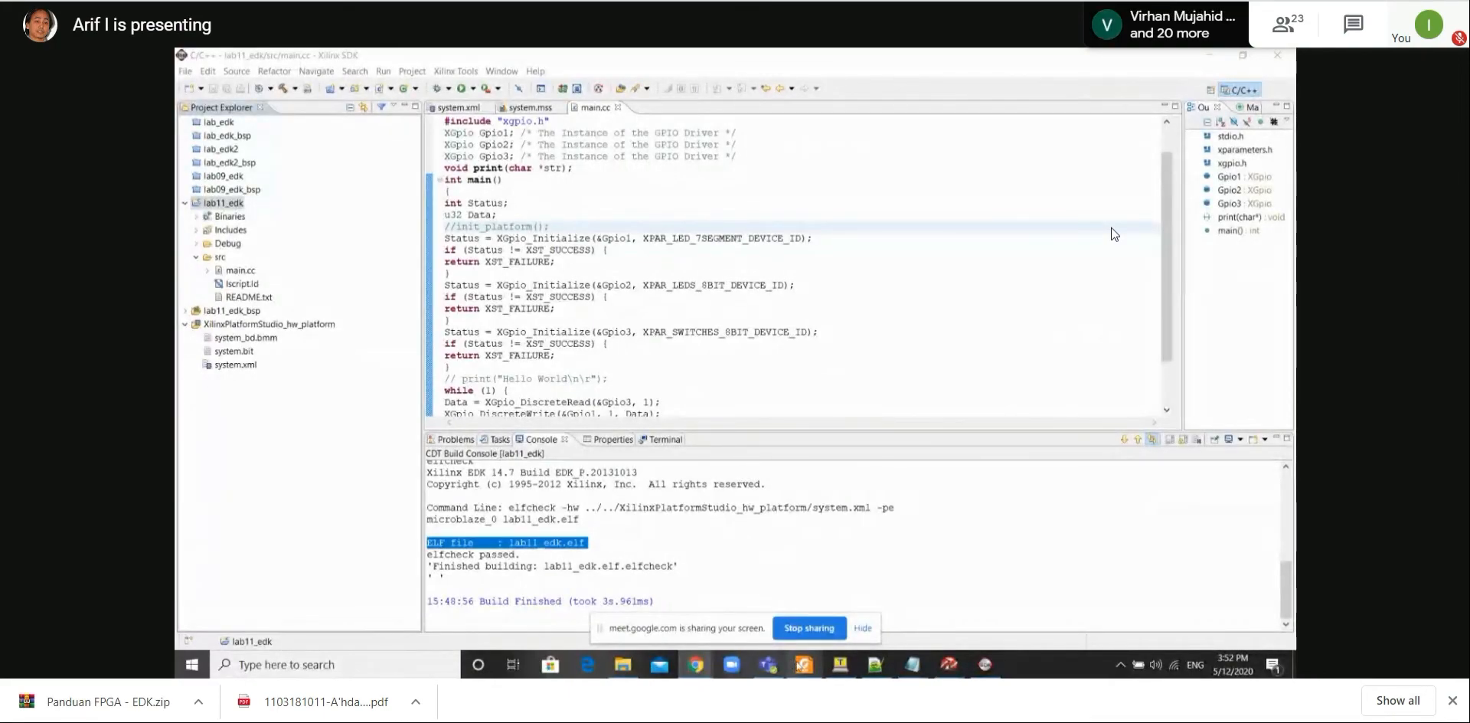
pyautogui.click(802, 663)
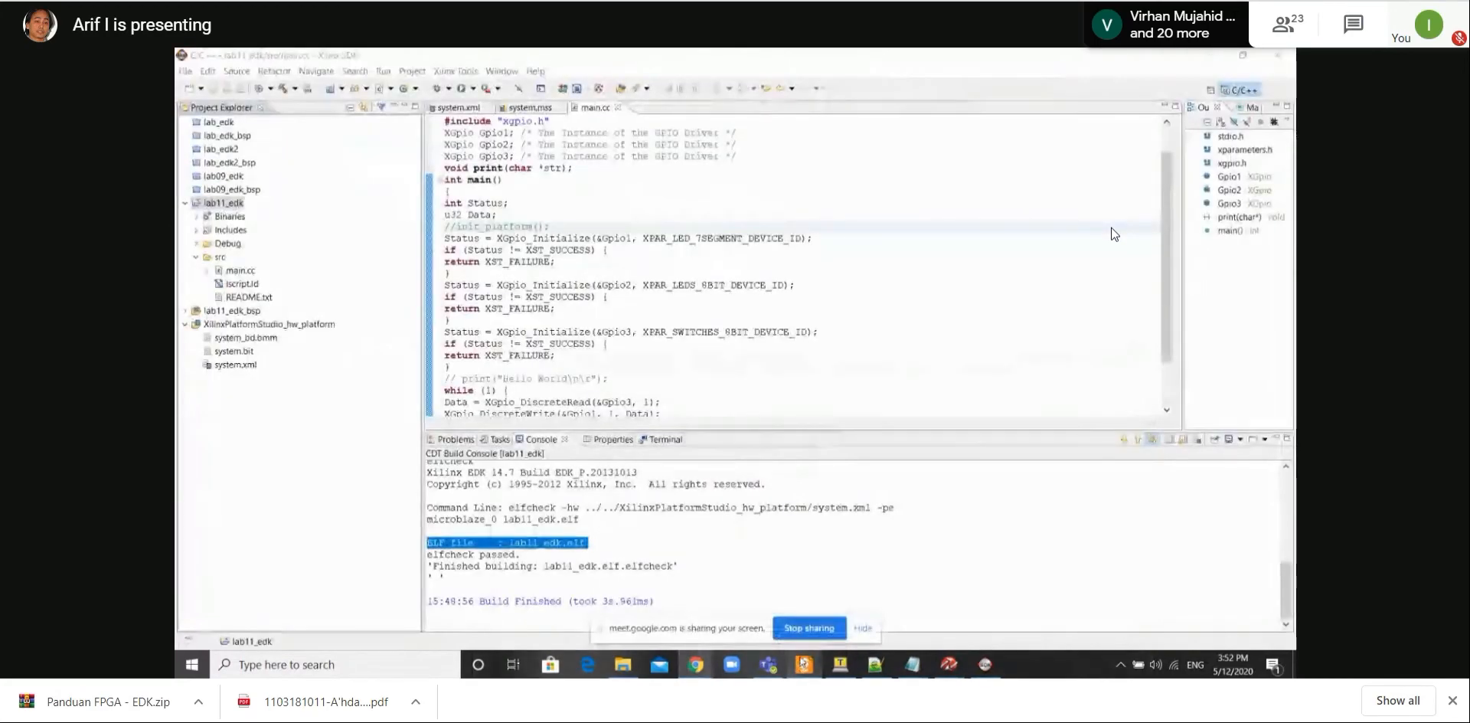
pyautogui.click(802, 664)
pyautogui.click(686, 444)
pyautogui.scroll(1, 686, 443)
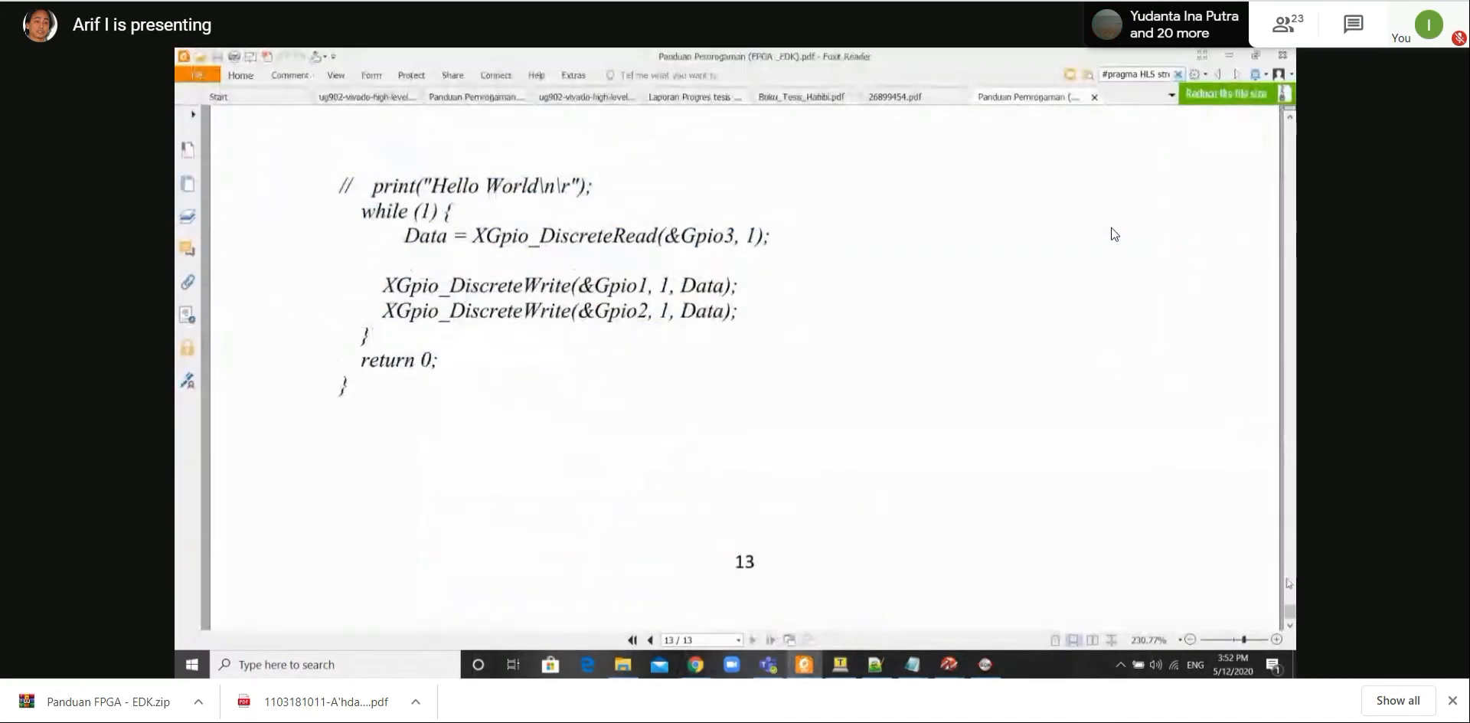
pyautogui.scroll(20, 1115, 234)
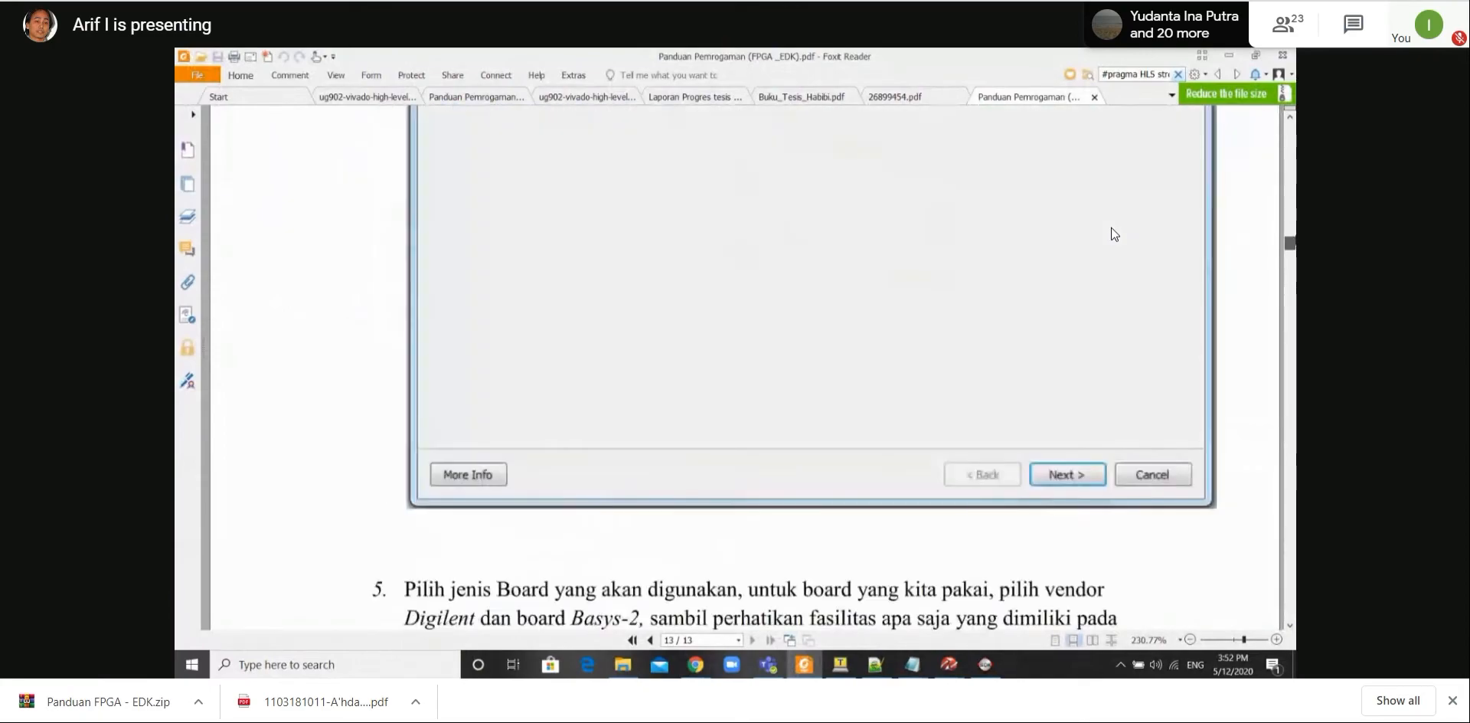
pyautogui.scroll(10, 1115, 233)
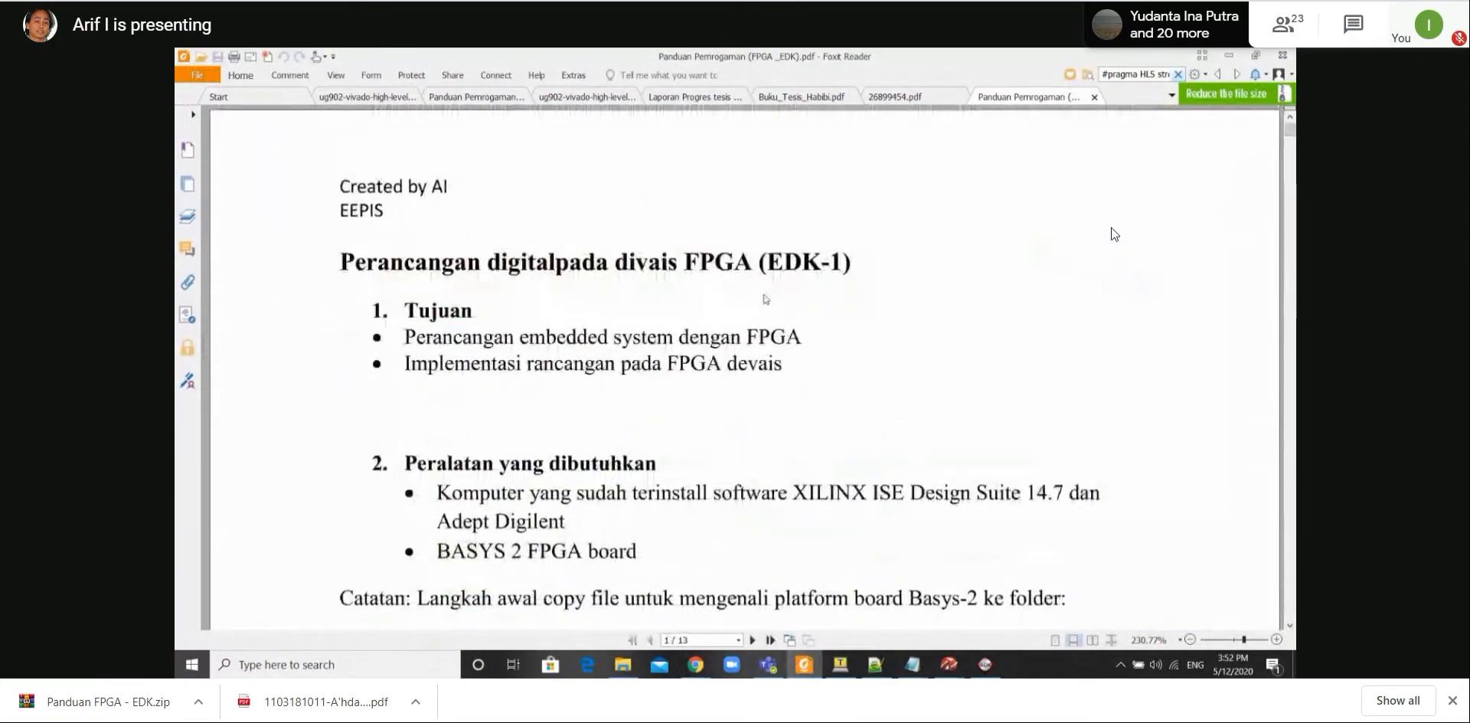
pyautogui.scroll(-3, 670, 330)
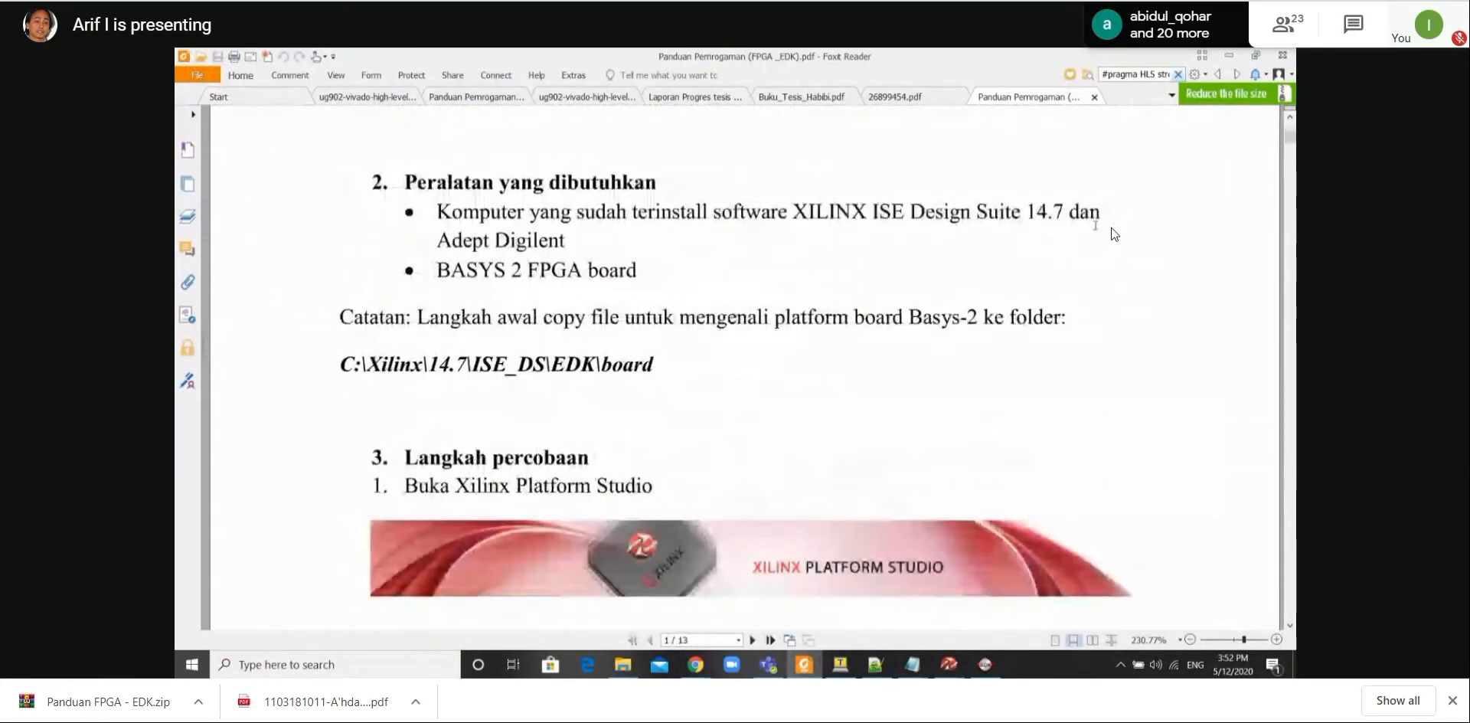
pyautogui.scroll(1, 739, 270)
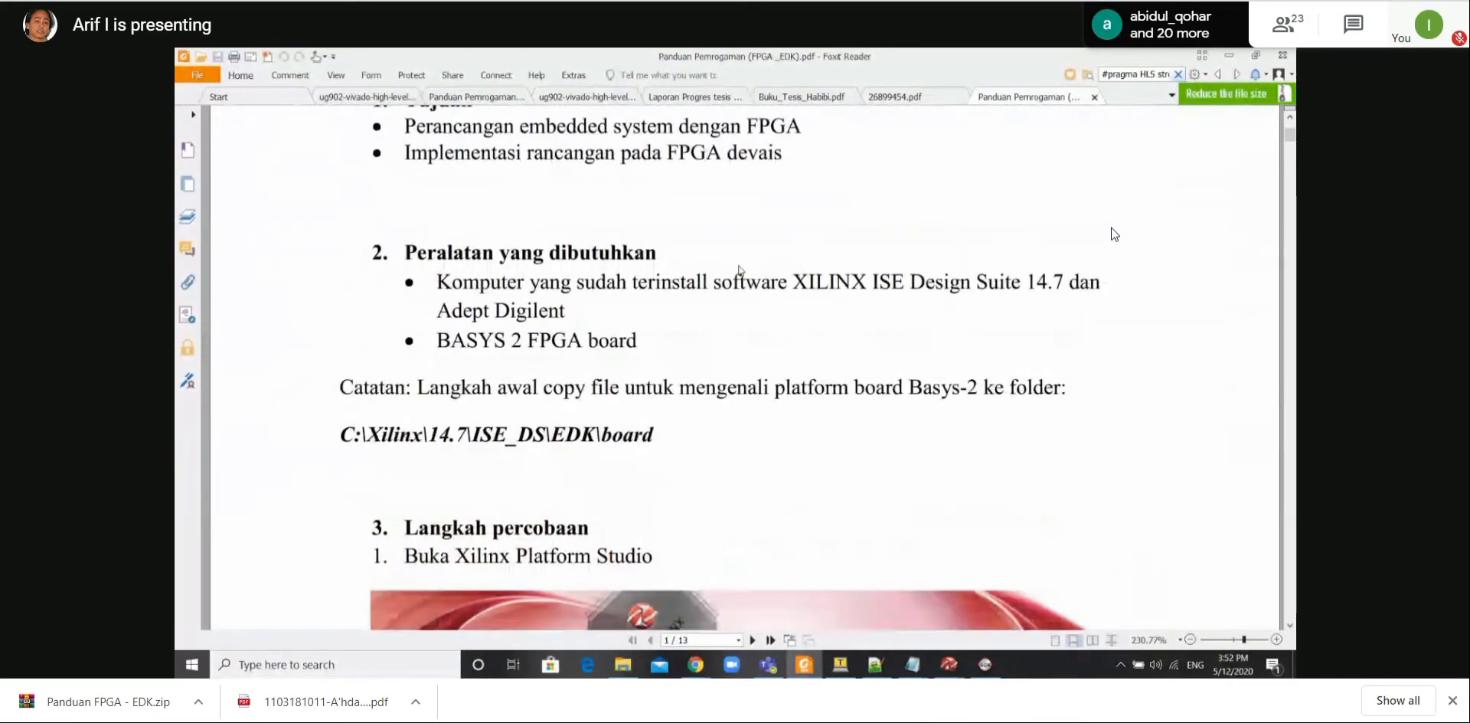
pyautogui.scroll(1, 743, 272)
pyautogui.moveTo(1291, 128); pyautogui.dragTo(1290, 593)
pyautogui.scroll(-5, 978, 532)
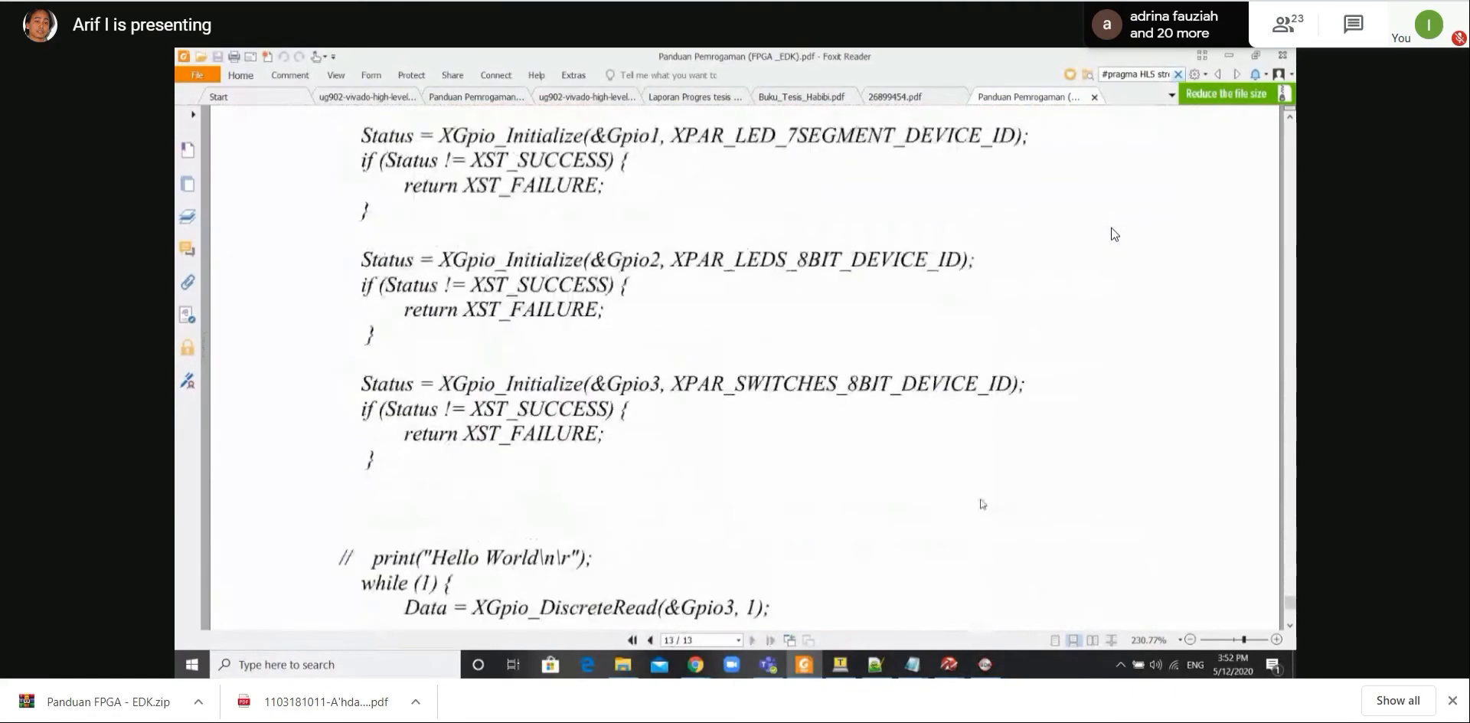
pyautogui.scroll(15, 982, 504)
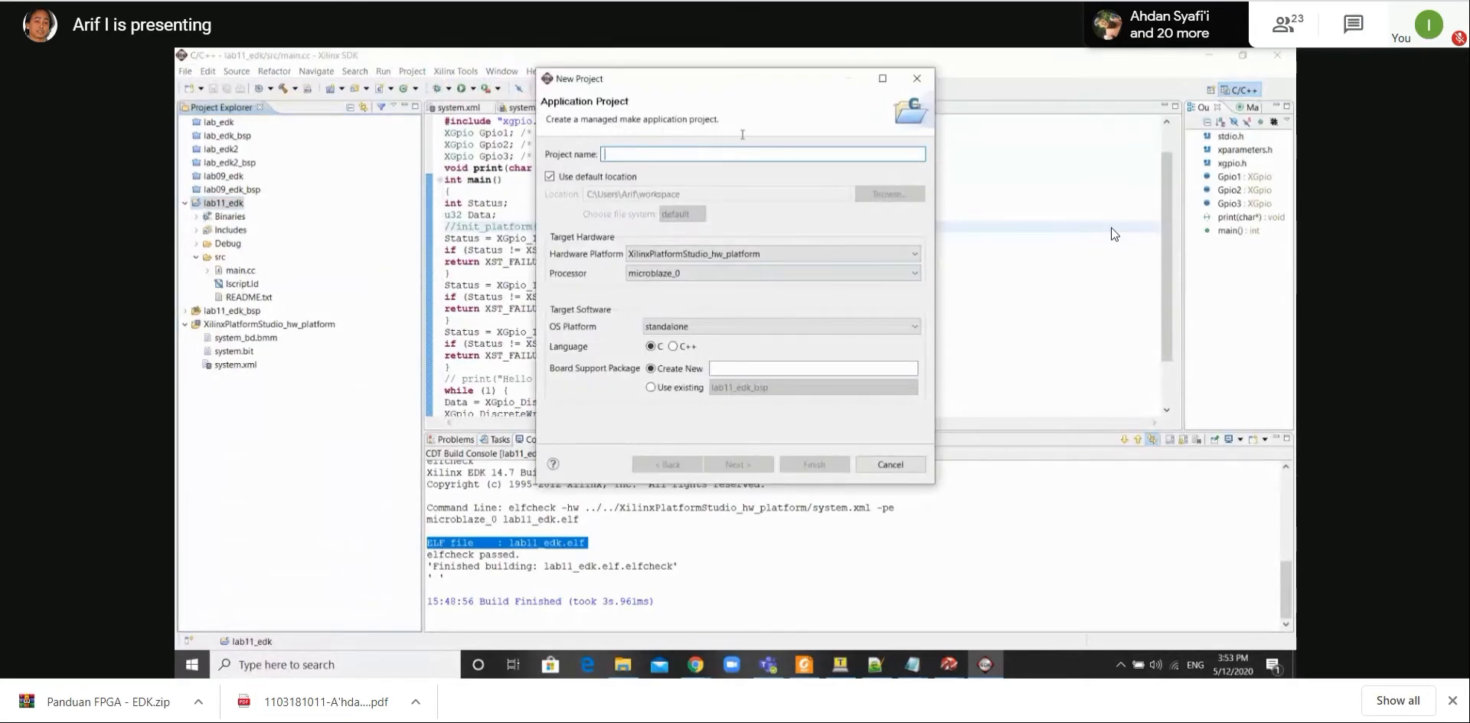
# Cancel the new application project dialog and bring up main.cc from the src folder of lab11_edk.
pyautogui.click(890, 464)
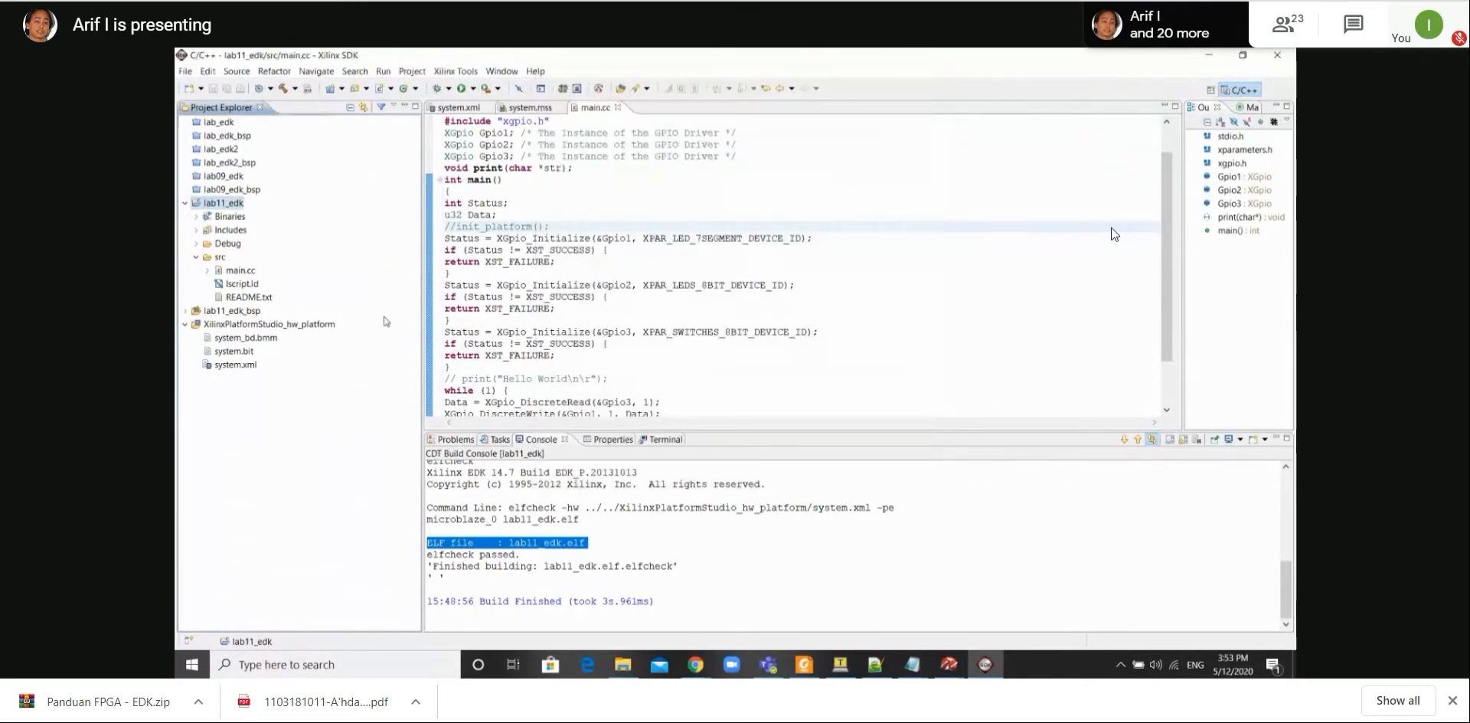
pyautogui.click(186, 203)
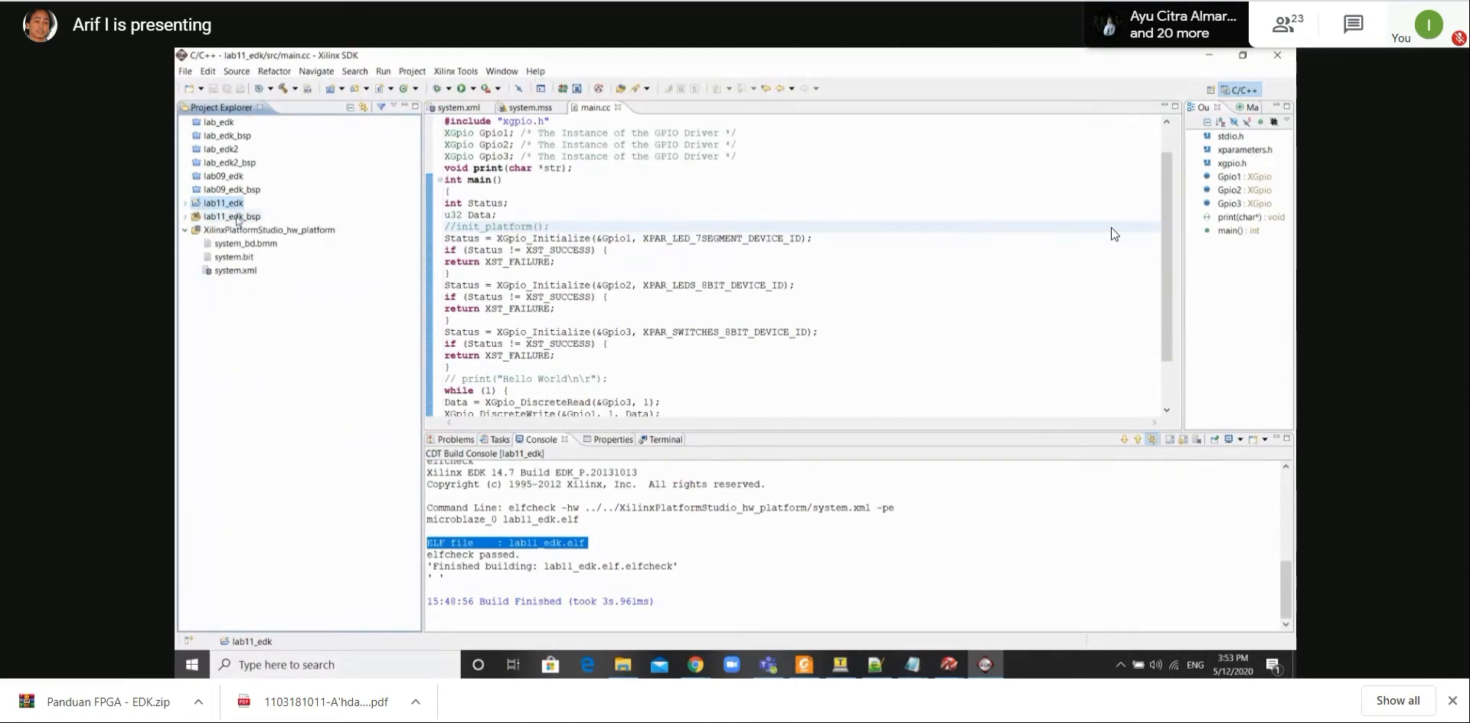
pyautogui.click(186, 204)
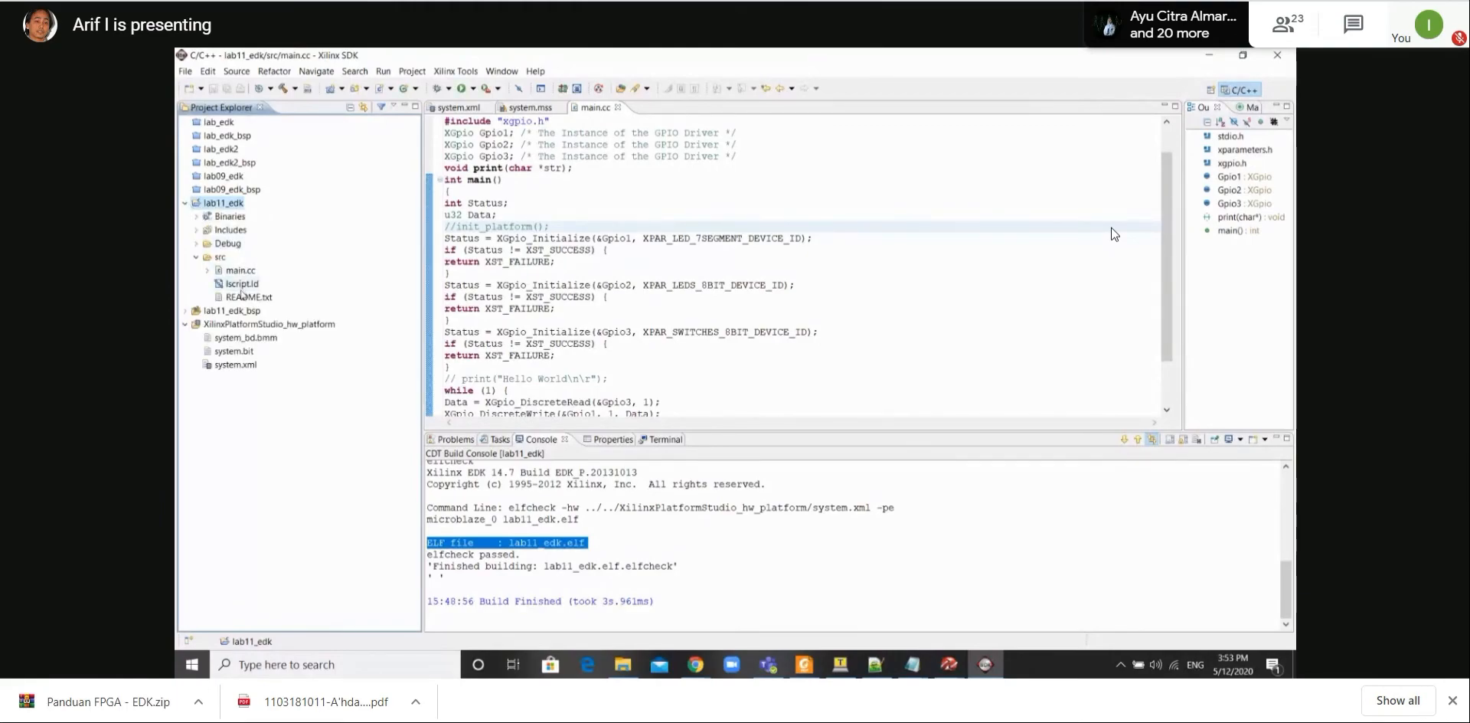
pyautogui.doubleClick(241, 270)
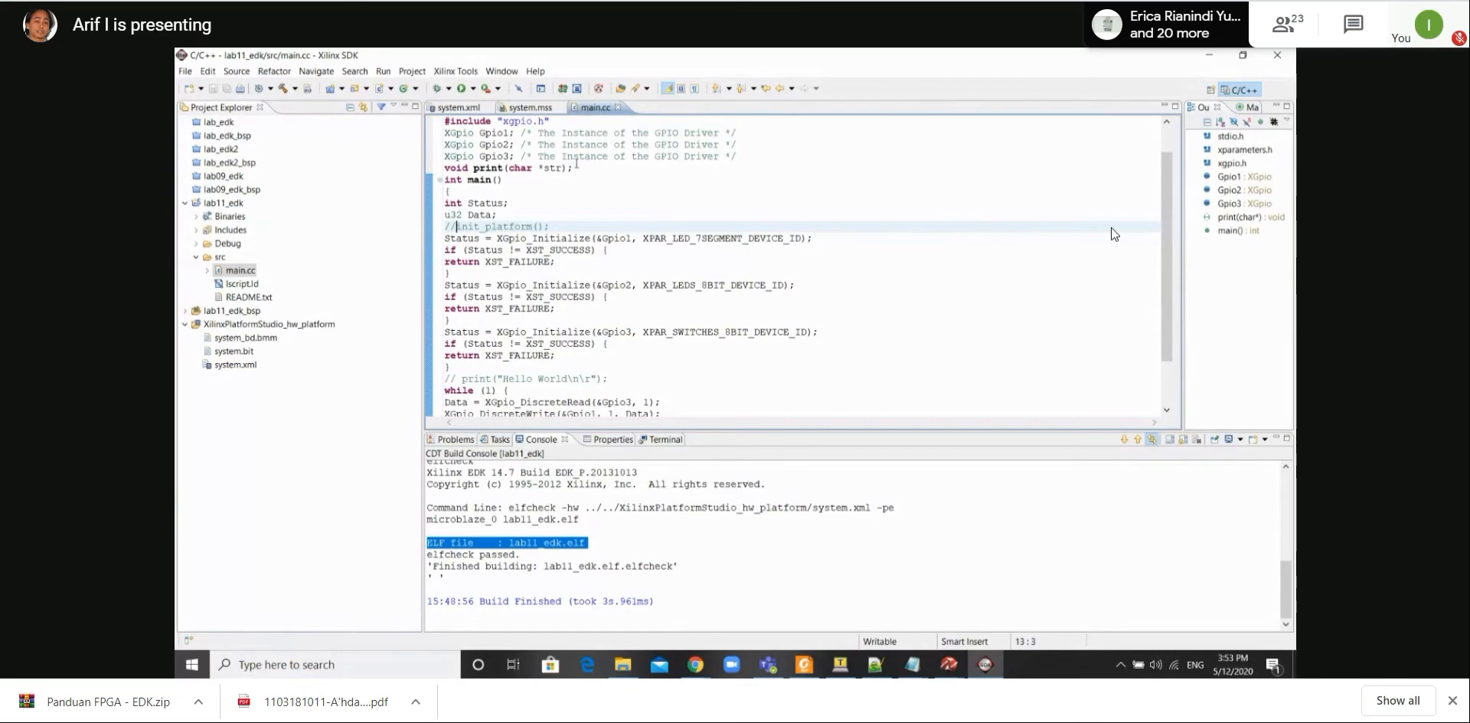
# Examine the ELF file and elfcheck lines for lab11_edk in the build console.
pyautogui.scroll(1, 606, 231)
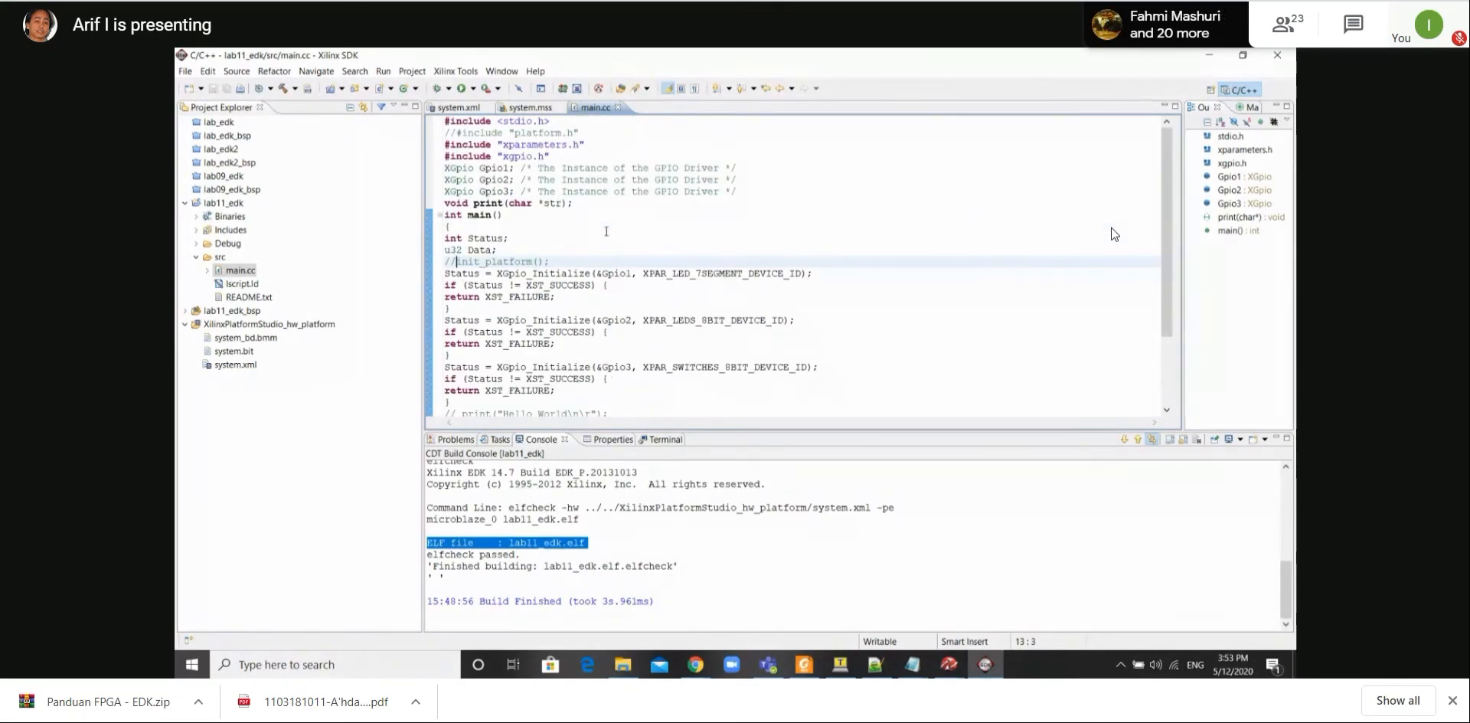
pyautogui.click(552, 542)
pyautogui.doubleClick(532, 543)
pyautogui.click(567, 542)
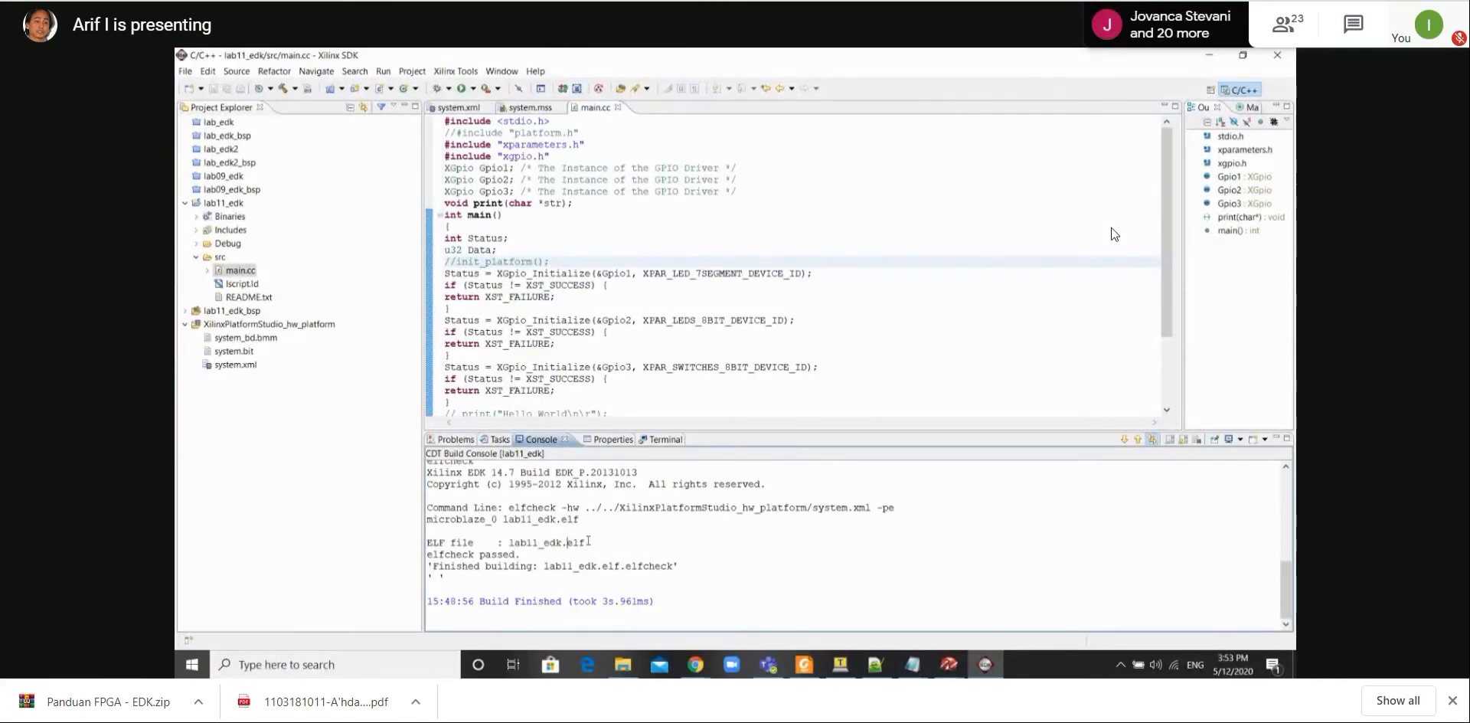
pyautogui.moveTo(428, 567)
pyautogui.mouseDown()
pyautogui.moveTo(542, 568)
pyautogui.moveTo(428, 567)
pyautogui.mouseUp()
pyautogui.moveTo(656, 567); pyautogui.dragTo(669, 567)
pyautogui.doubleClick(611, 573)
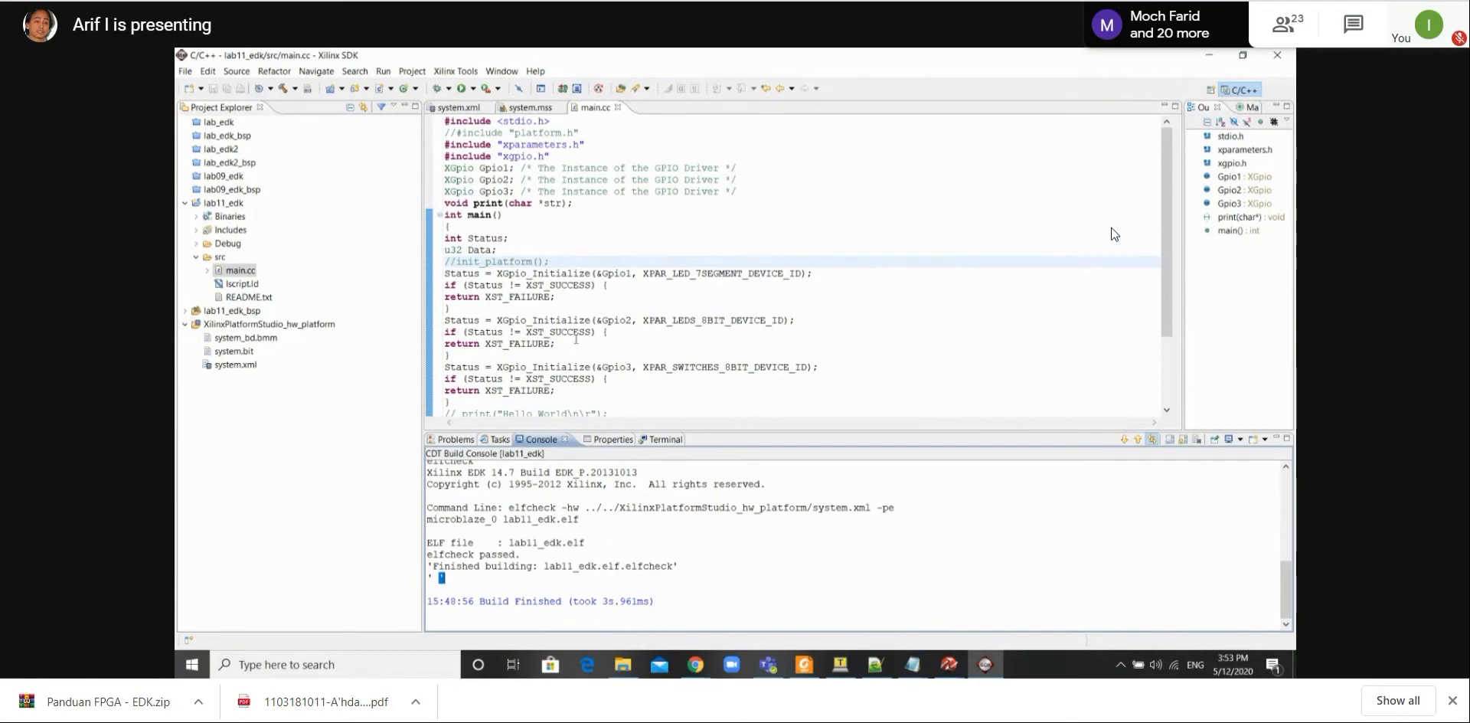
# Review main.cc from its include lines to the while loop that reads Gpio3 and writes to Gpio1 and Gpio2.
pyautogui.scroll(-3, 600, 242)
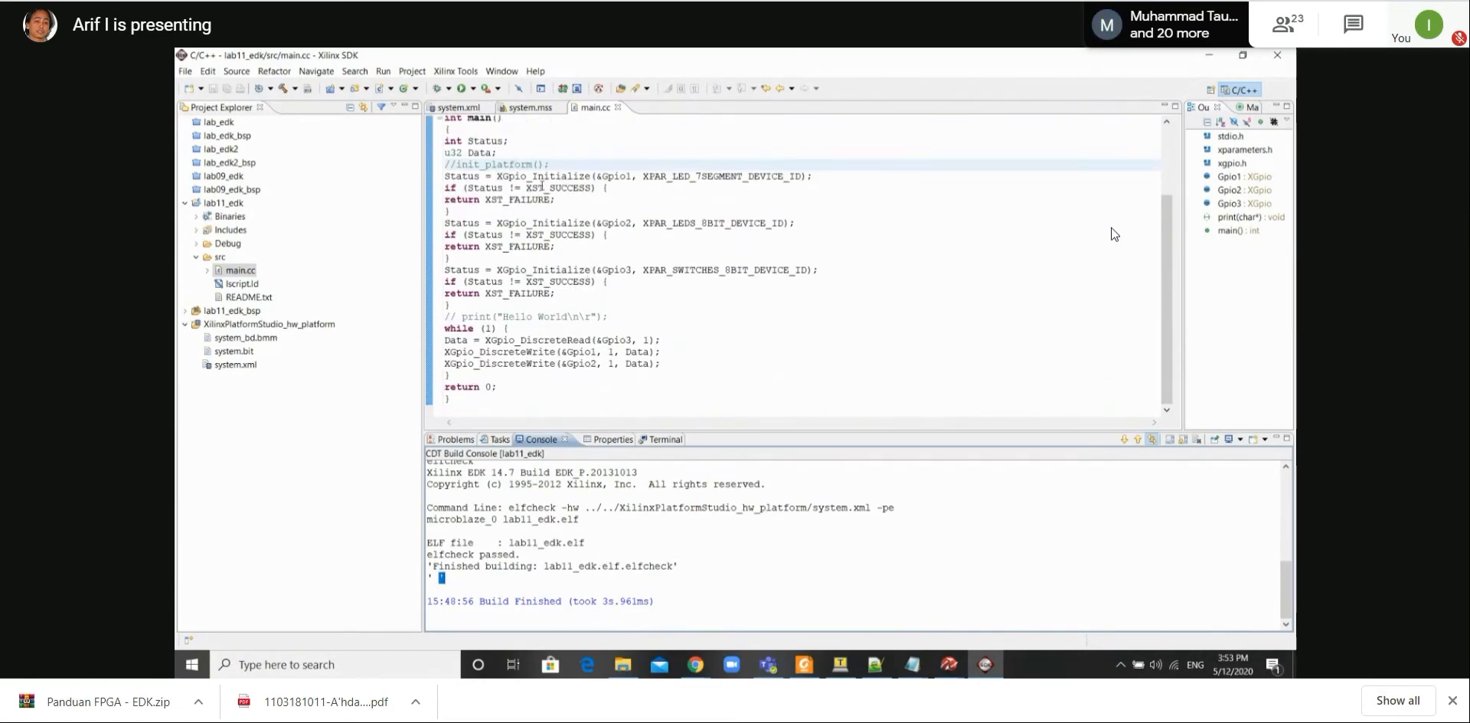
pyautogui.scroll(3, 563, 218)
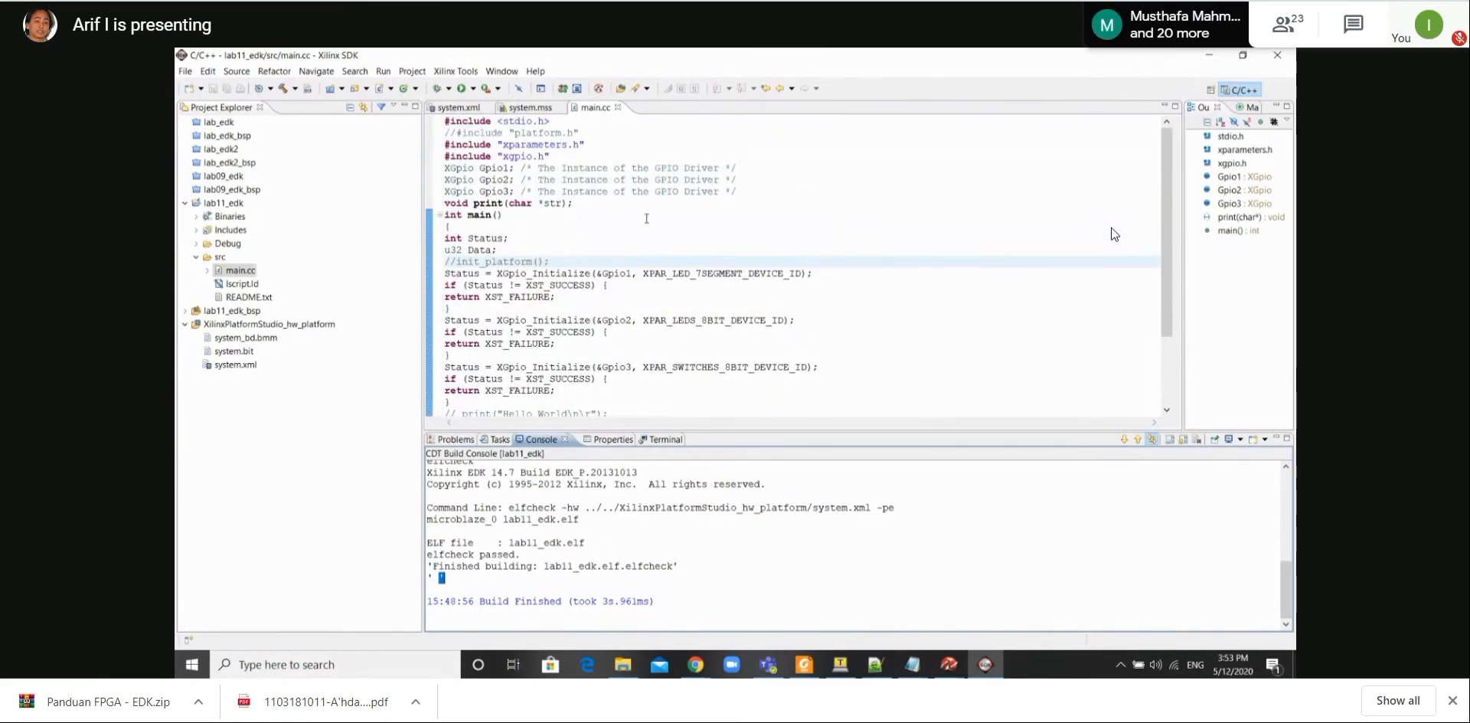
pyautogui.scroll(-3, 646, 219)
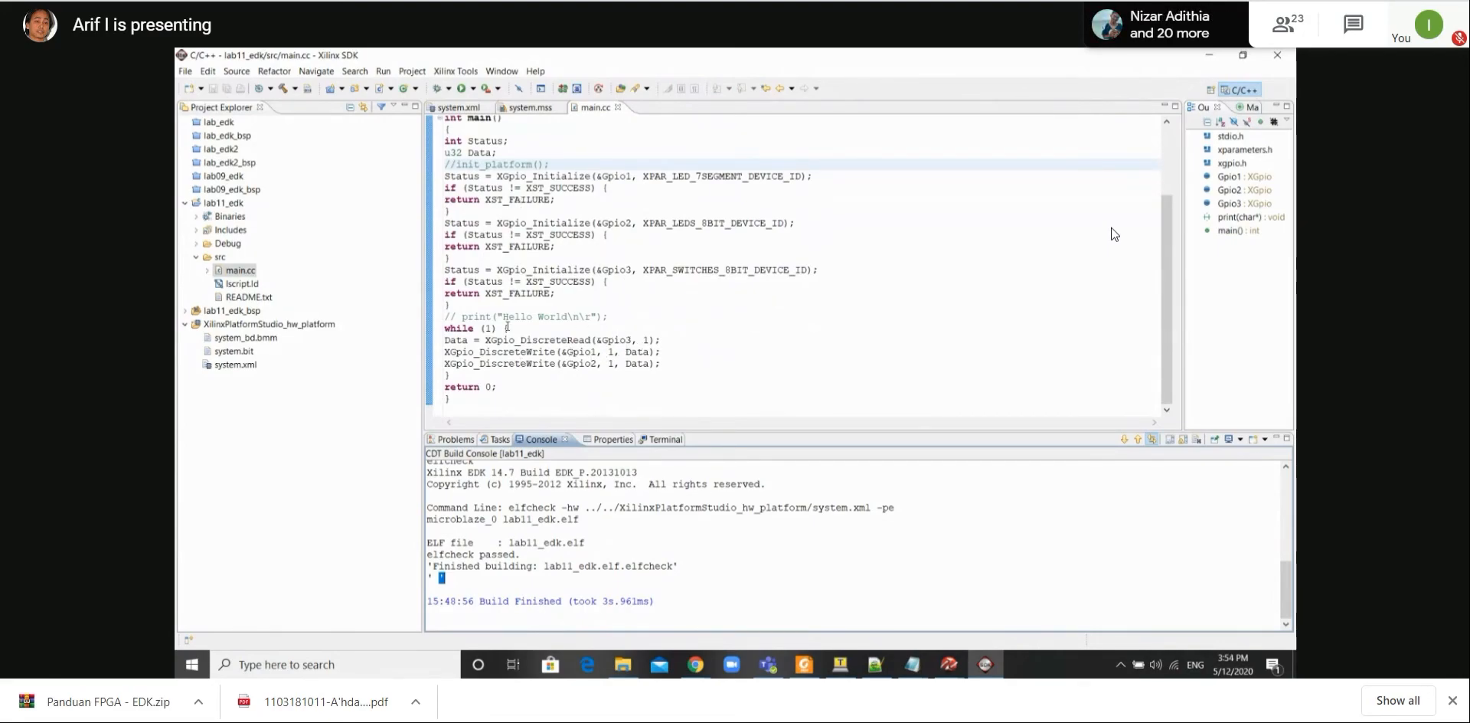
pyautogui.moveTo(573, 354)
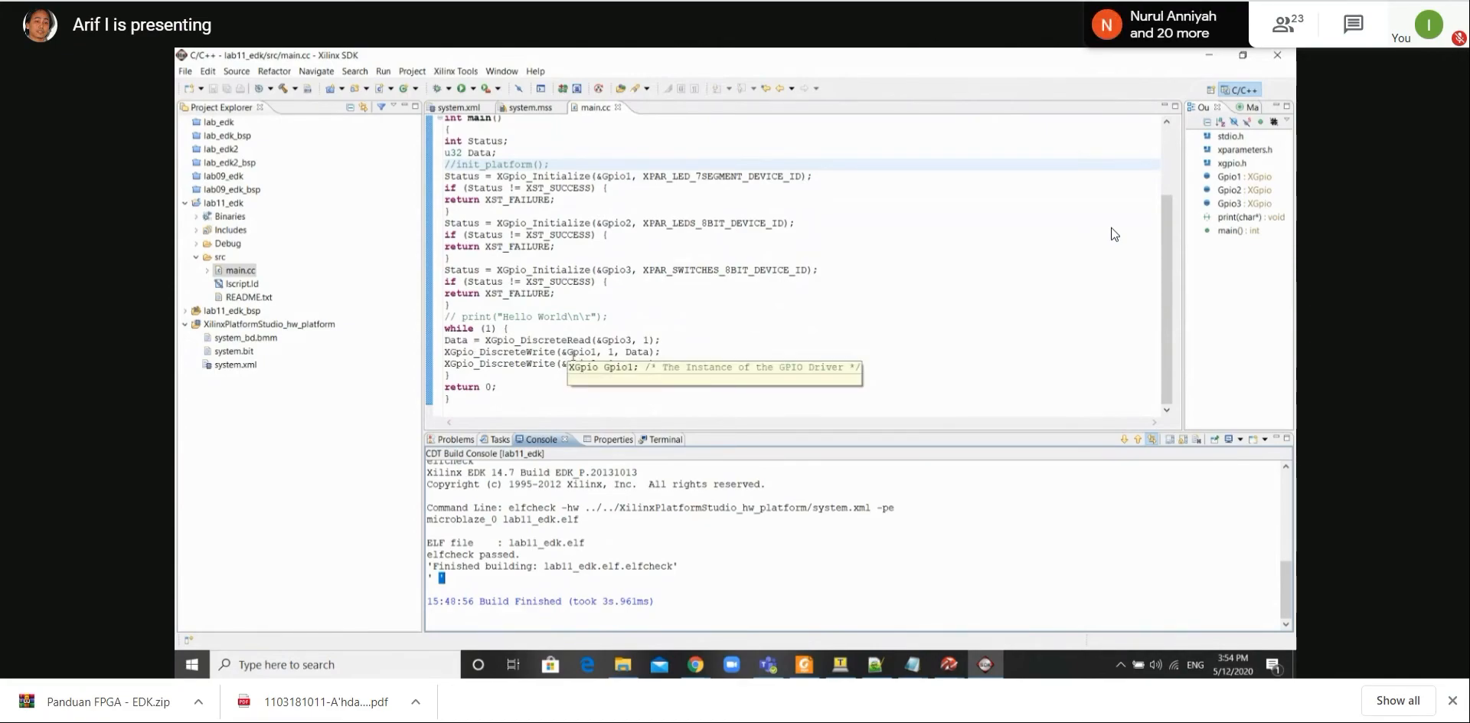
pyautogui.click(281, 462)
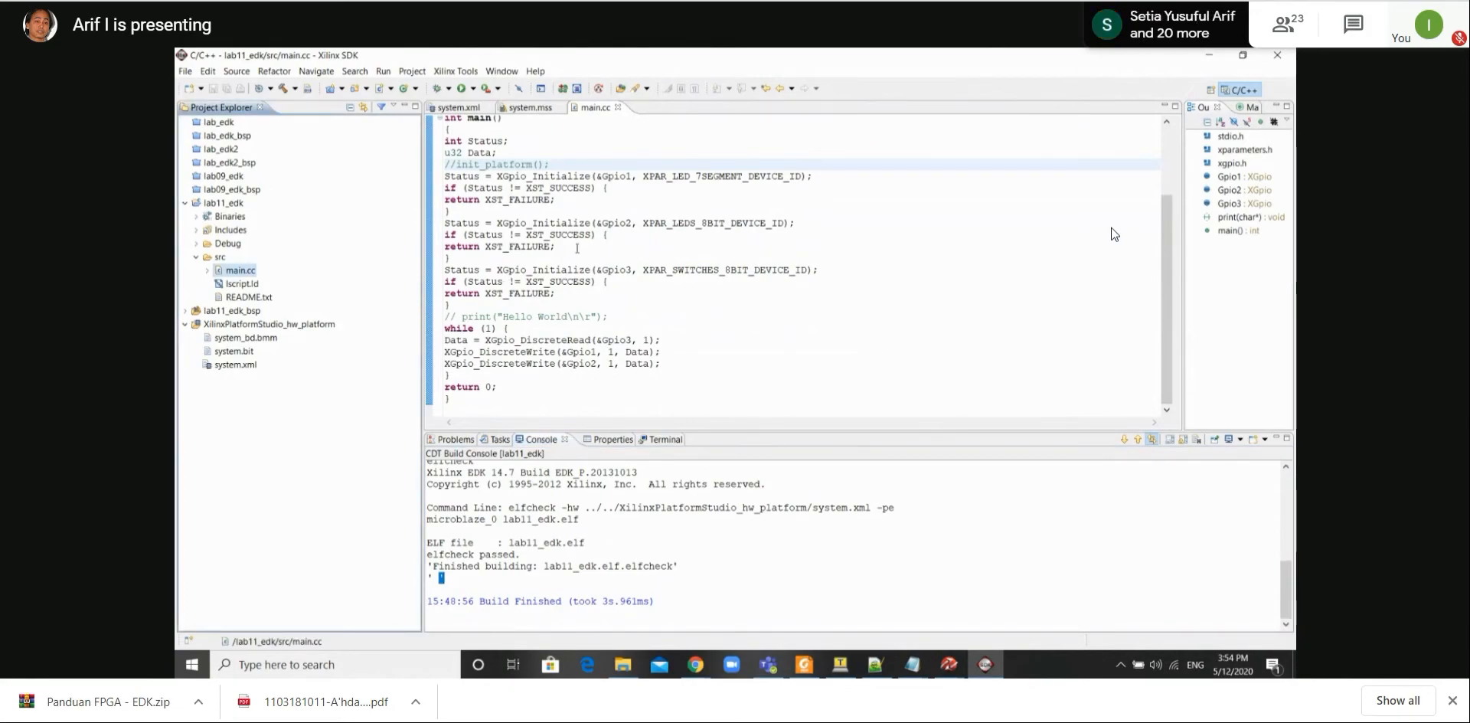
pyautogui.scroll(3, 577, 247)
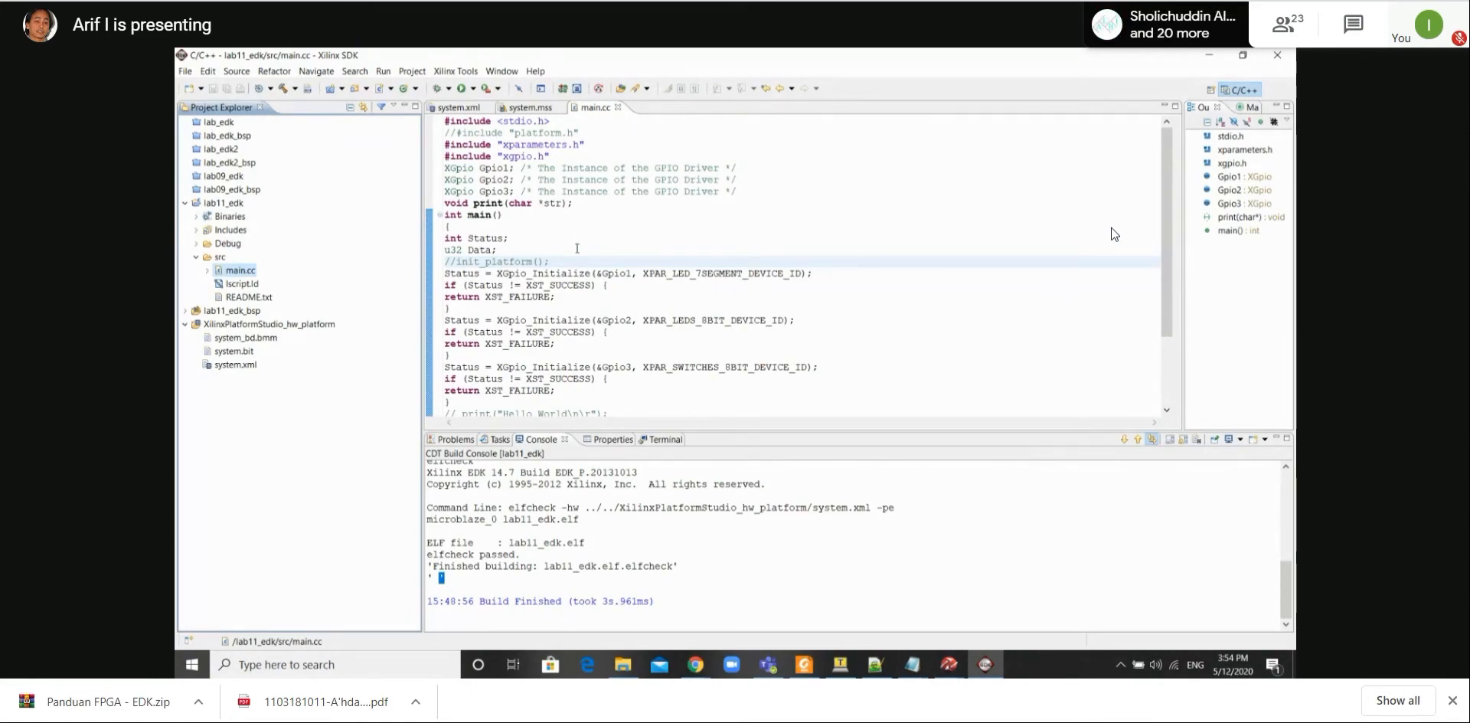
pyautogui.click(185, 72)
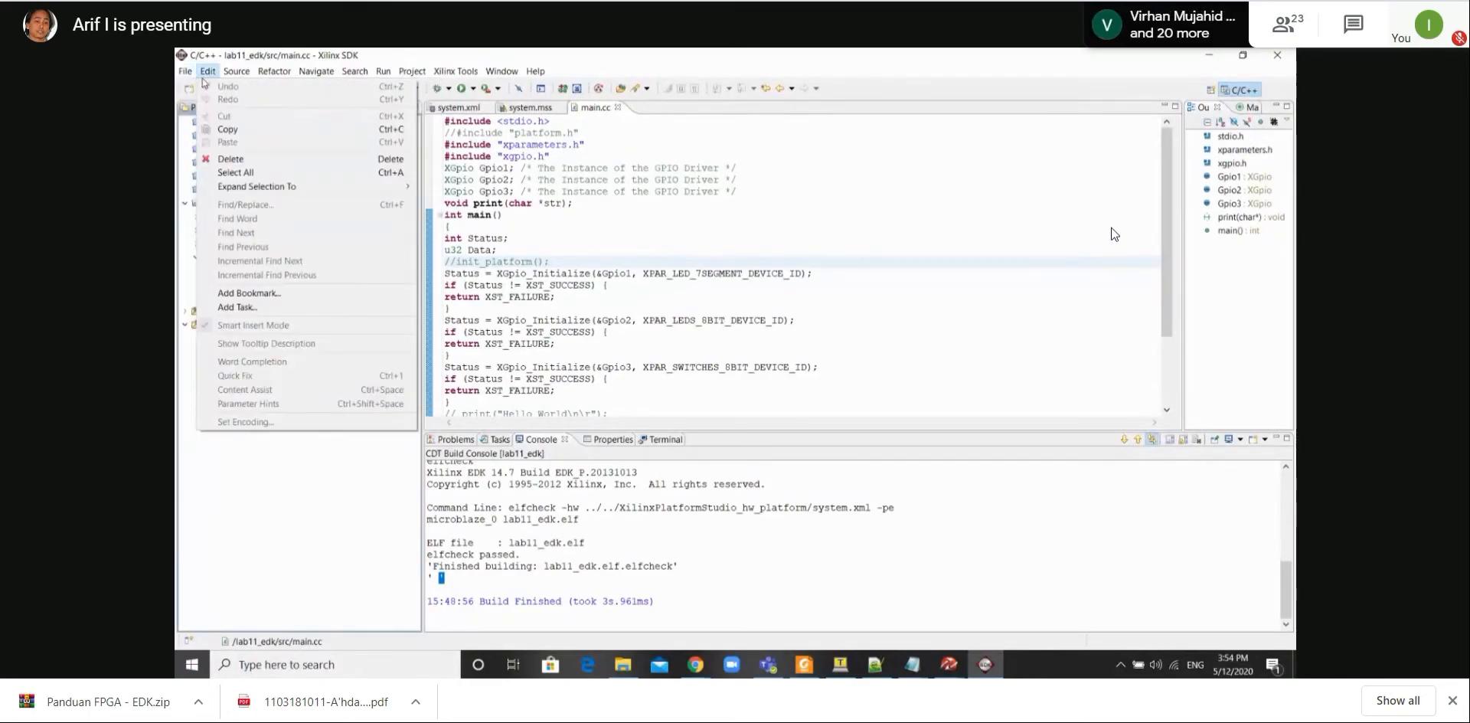
pyautogui.moveTo(198, 84)
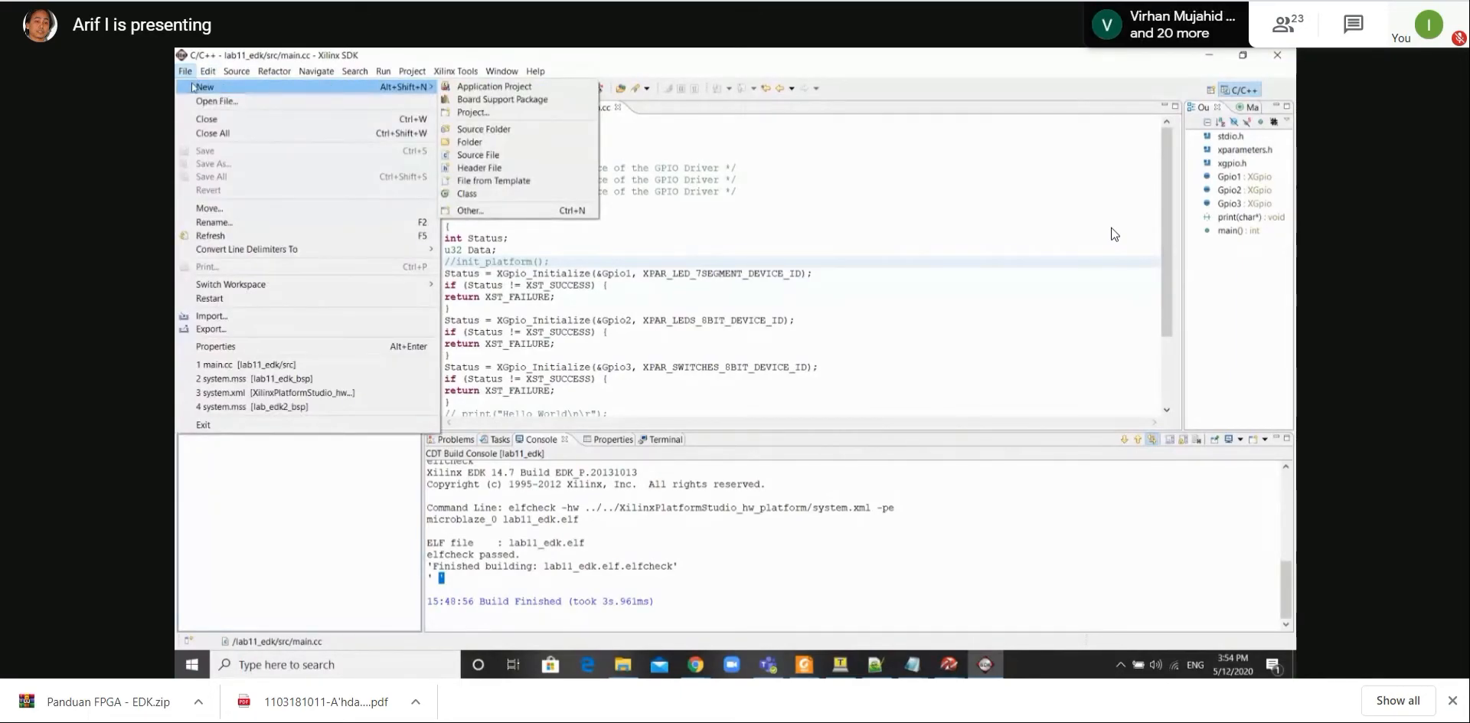
pyautogui.click(200, 56)
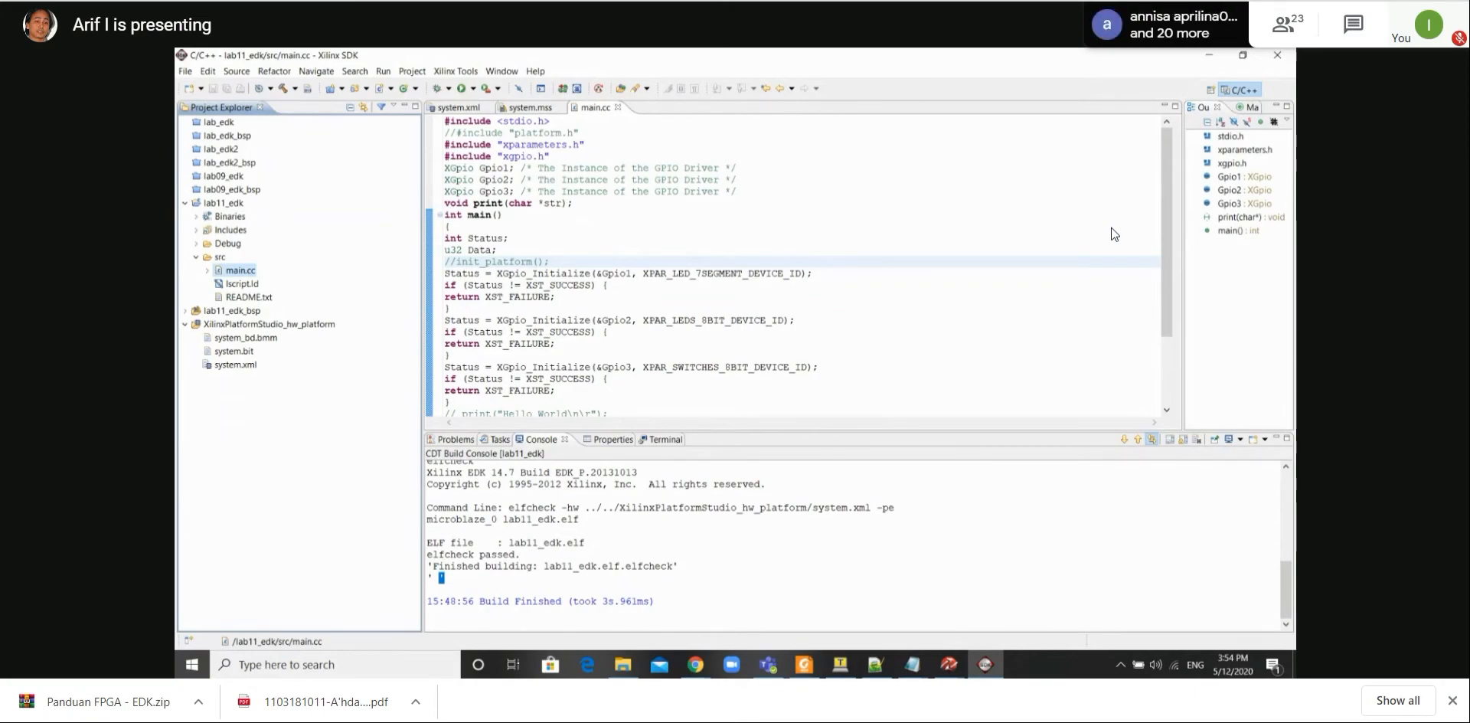
# Minimise the Xilinx SDK and programming guide windows to bring up the System Assembly View in Xilinx Platform Studio.
pyautogui.hotkey('alt', 'Tab')
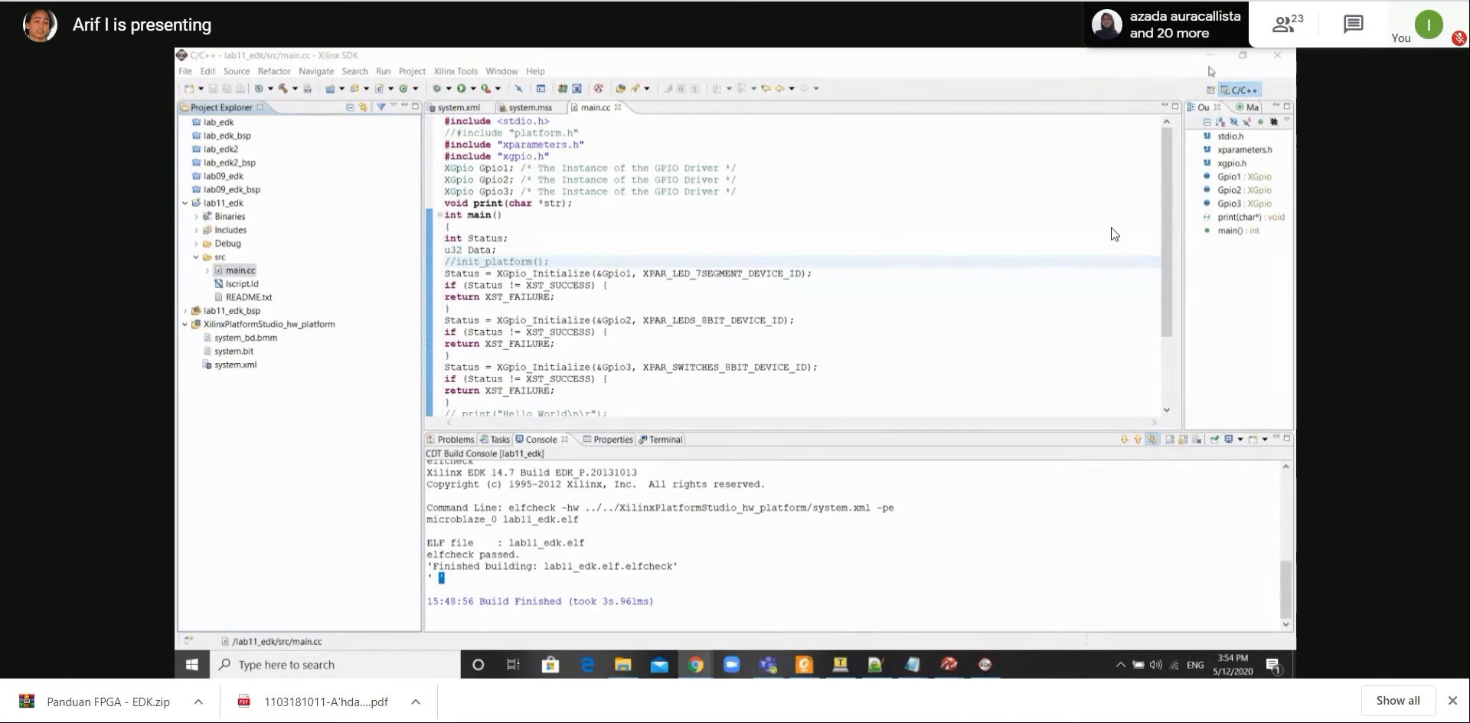
pyautogui.click(1234, 60)
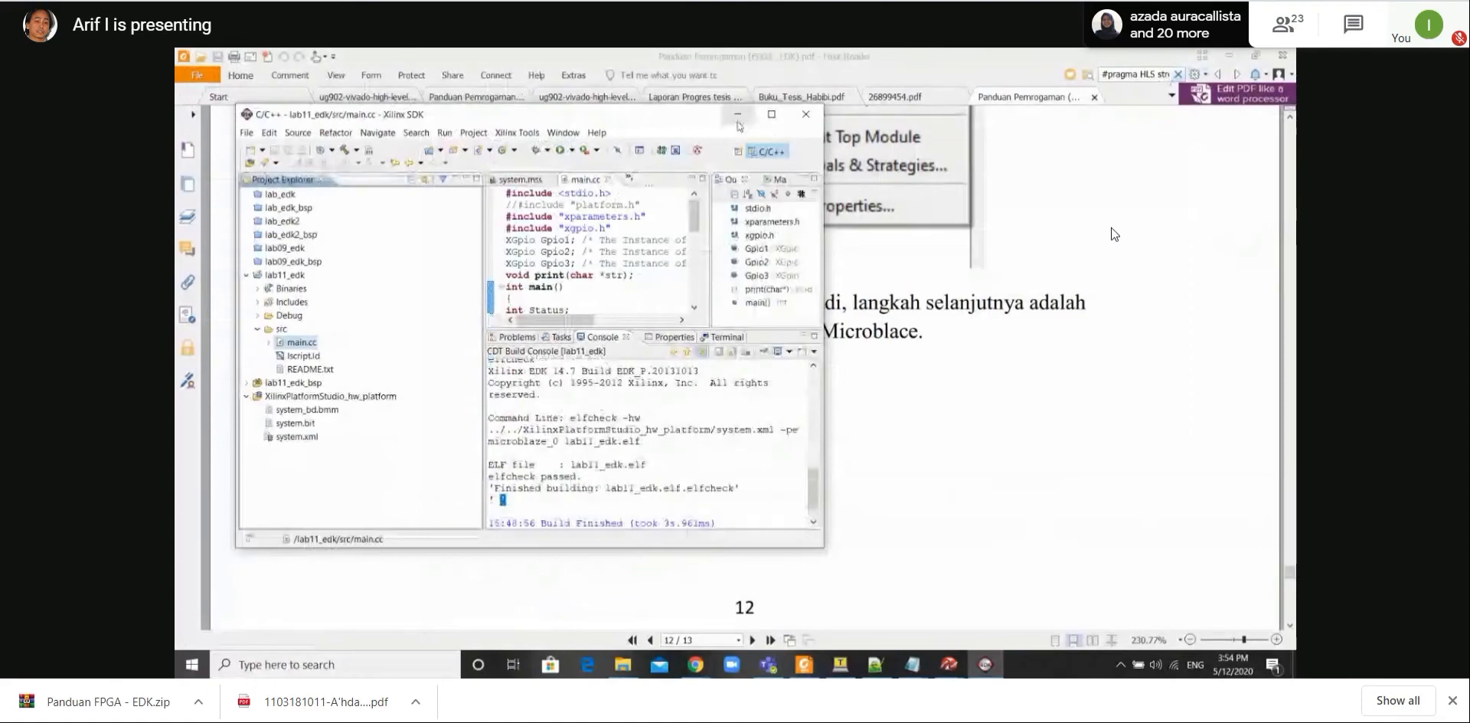
pyautogui.click(733, 107)
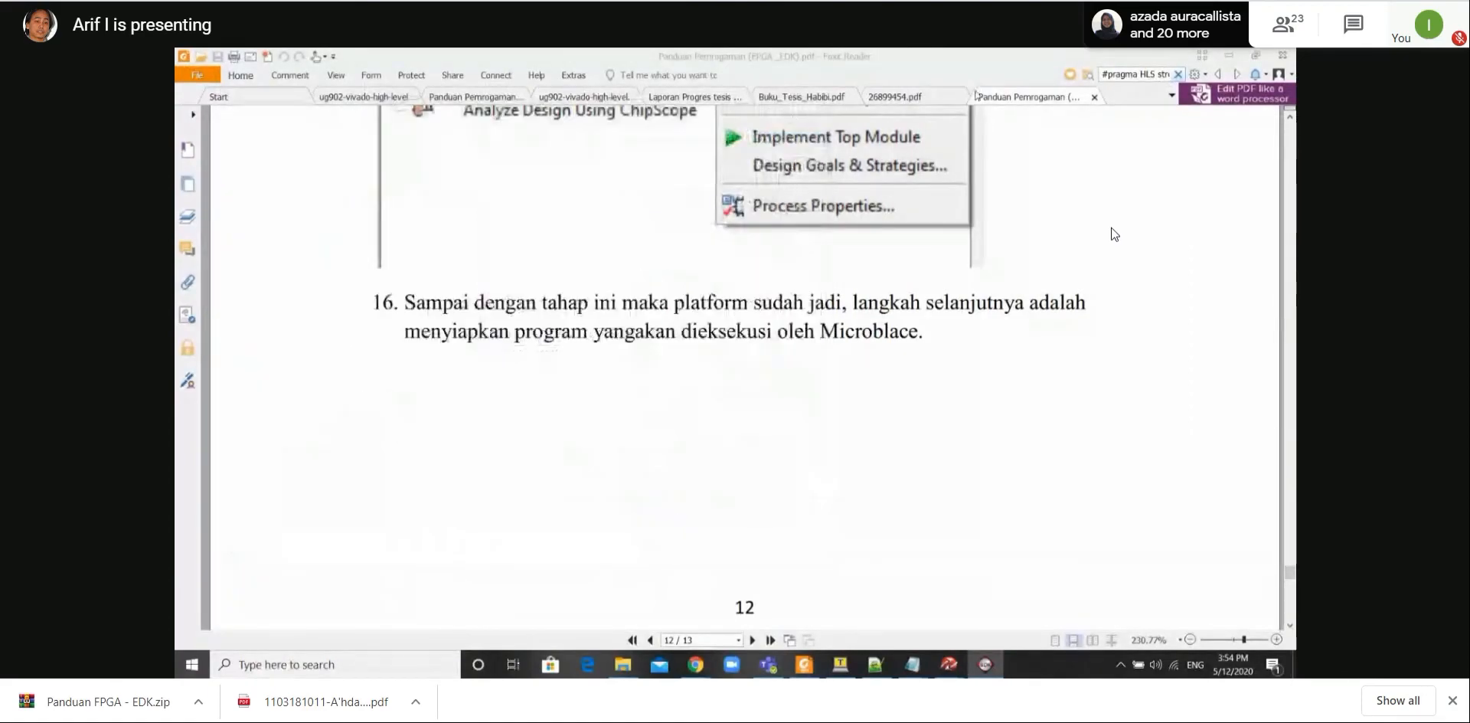
pyautogui.click(1225, 56)
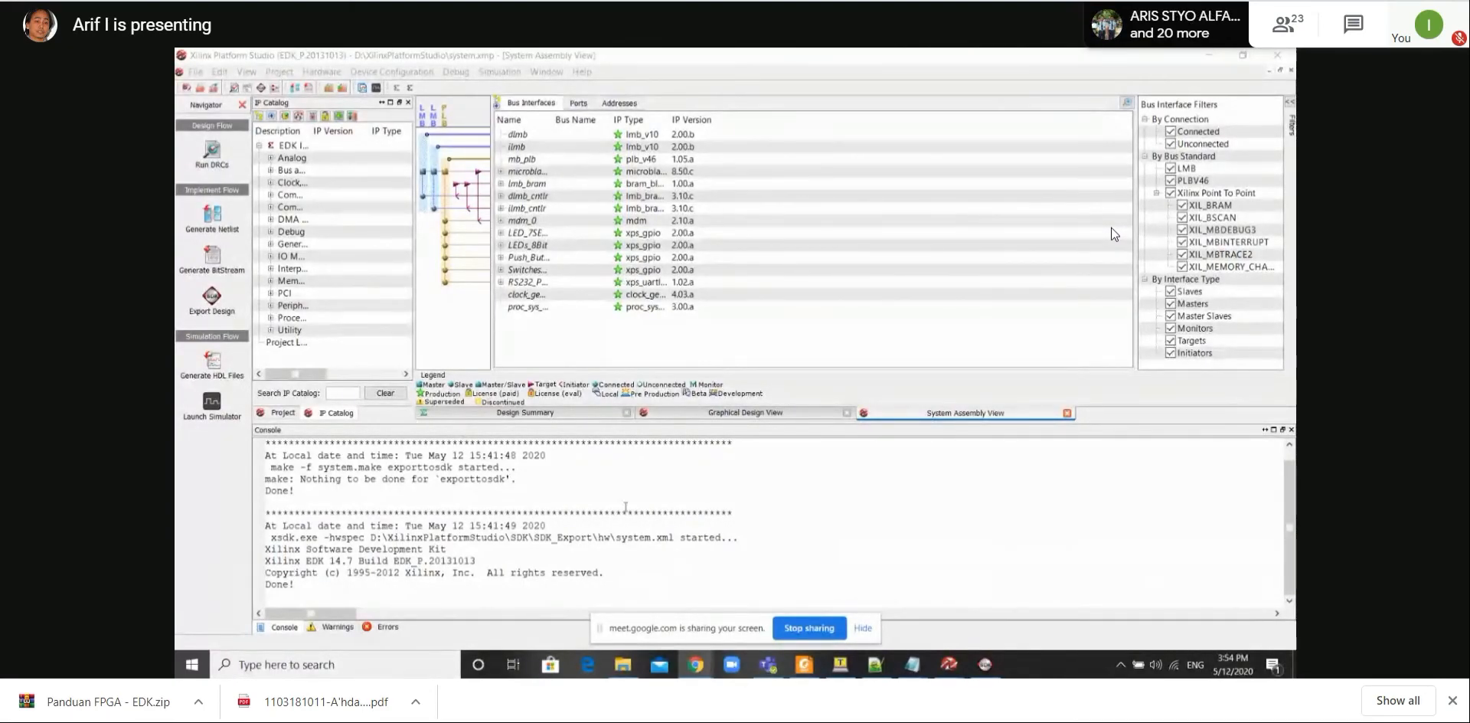
# Switch to the programming guide in Foxit Reader and review the Base System Builder pages on processor configuration and board selection.
pyautogui.moveTo(988, 665)
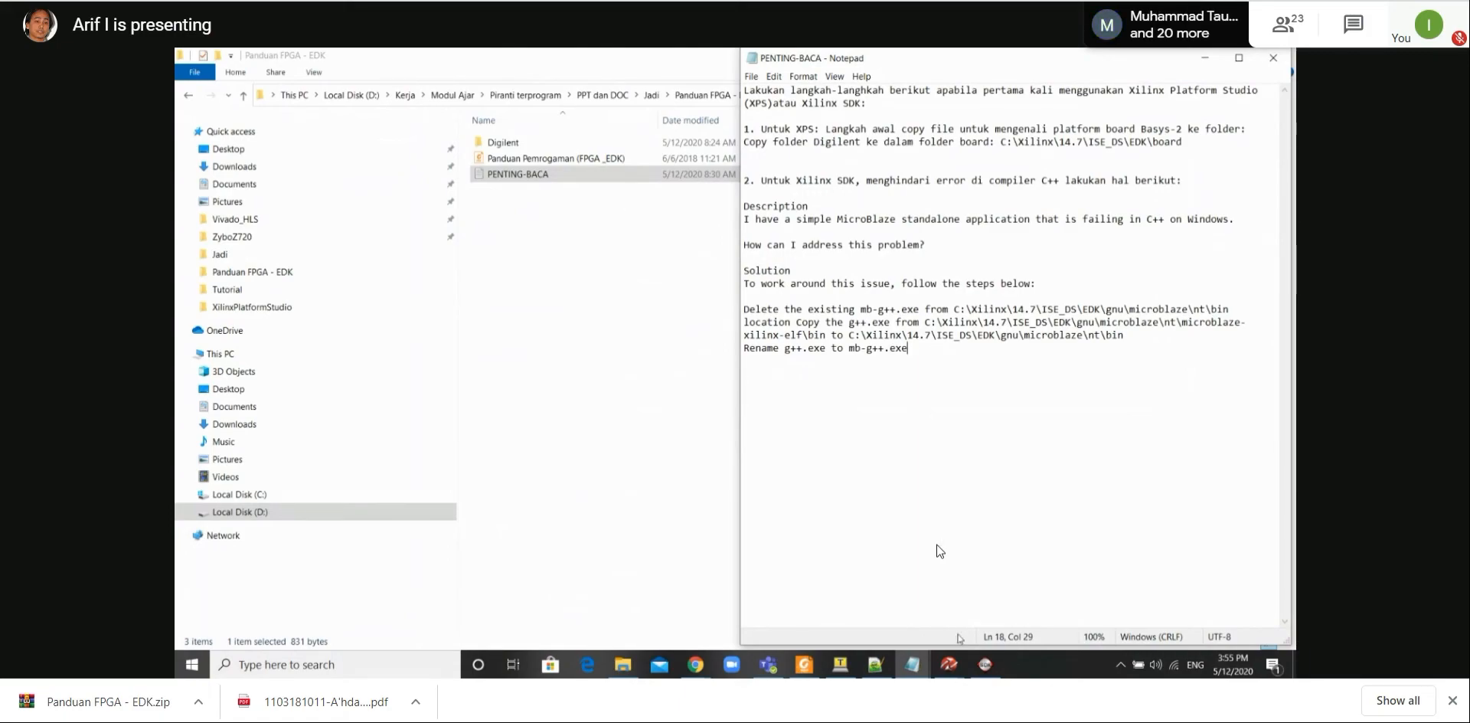
pyautogui.click(808, 572)
pyautogui.scroll(3, 728, 425)
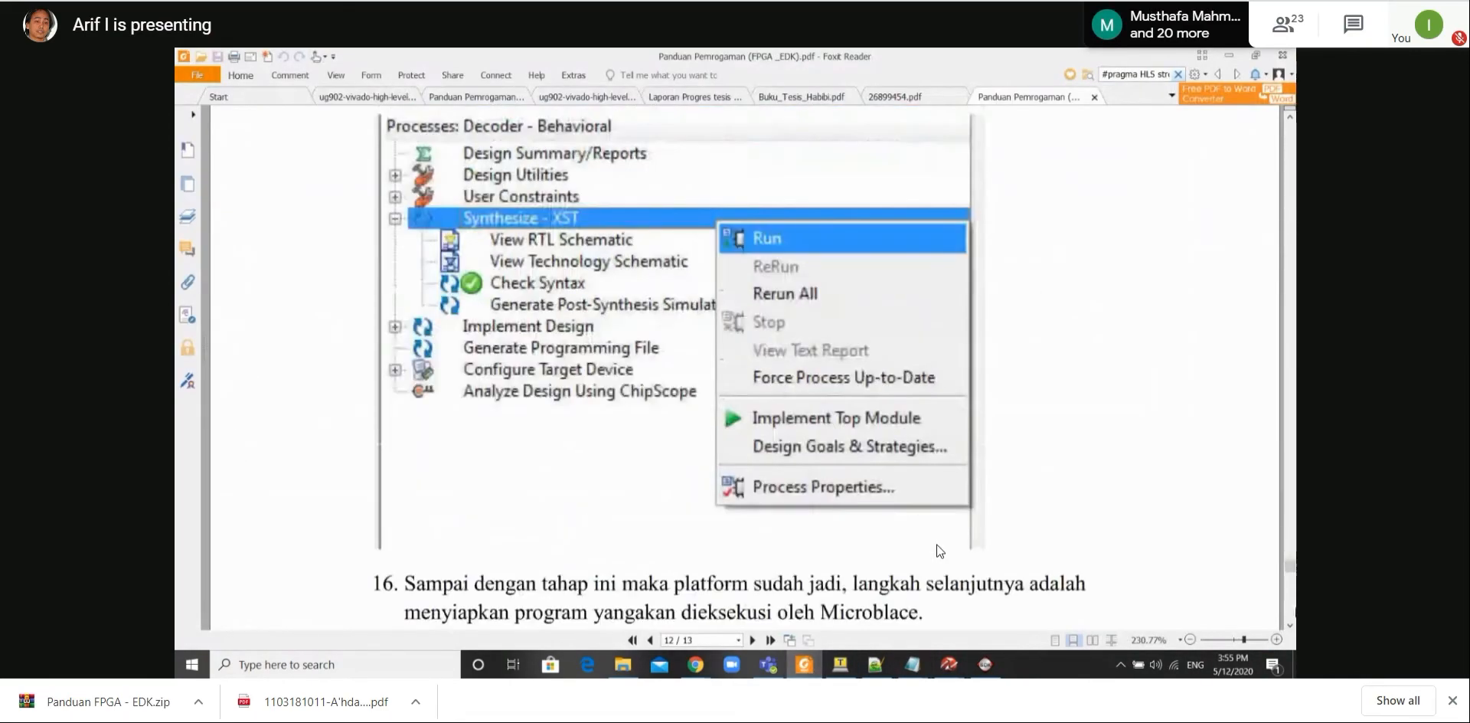
pyautogui.moveTo(1283, 574); pyautogui.dragTo(1289, 357)
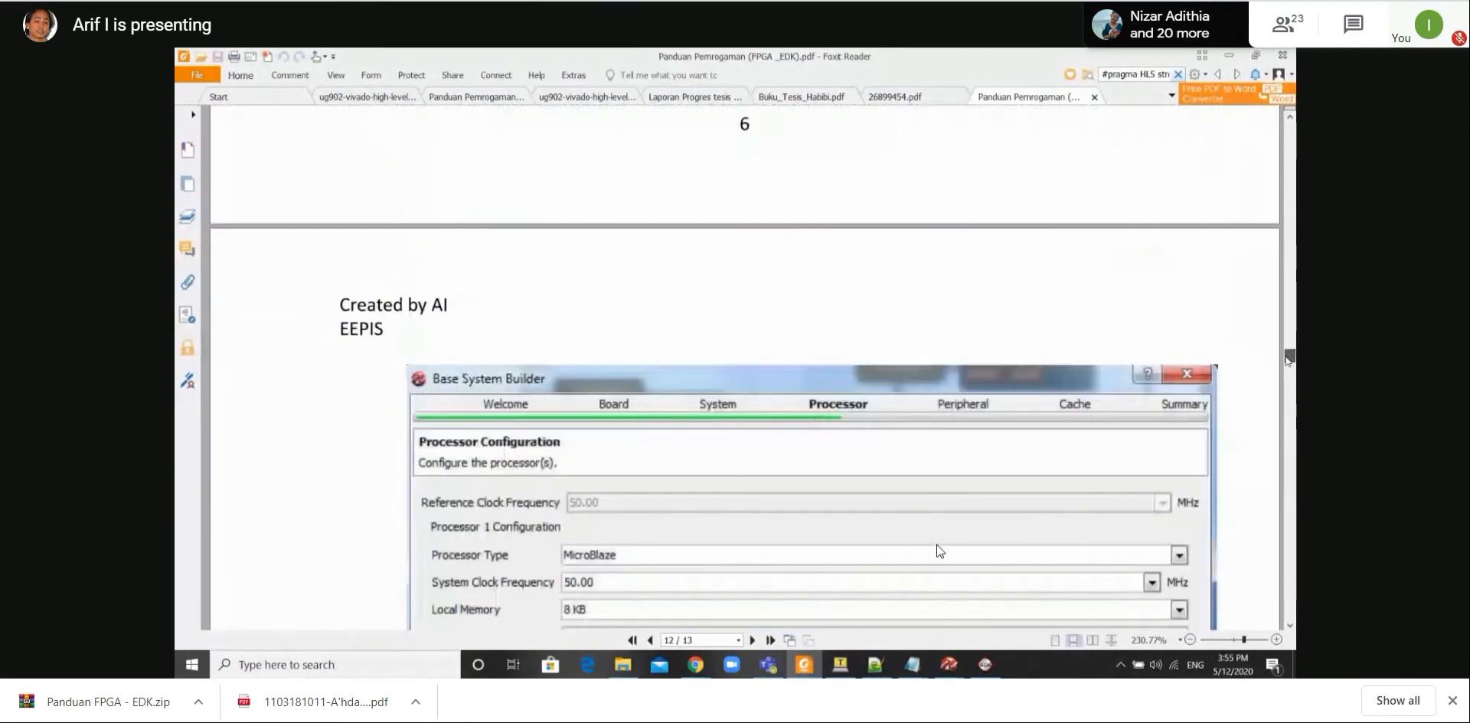
pyautogui.scroll(-1, 854, 423)
pyautogui.scroll(-4, 853, 423)
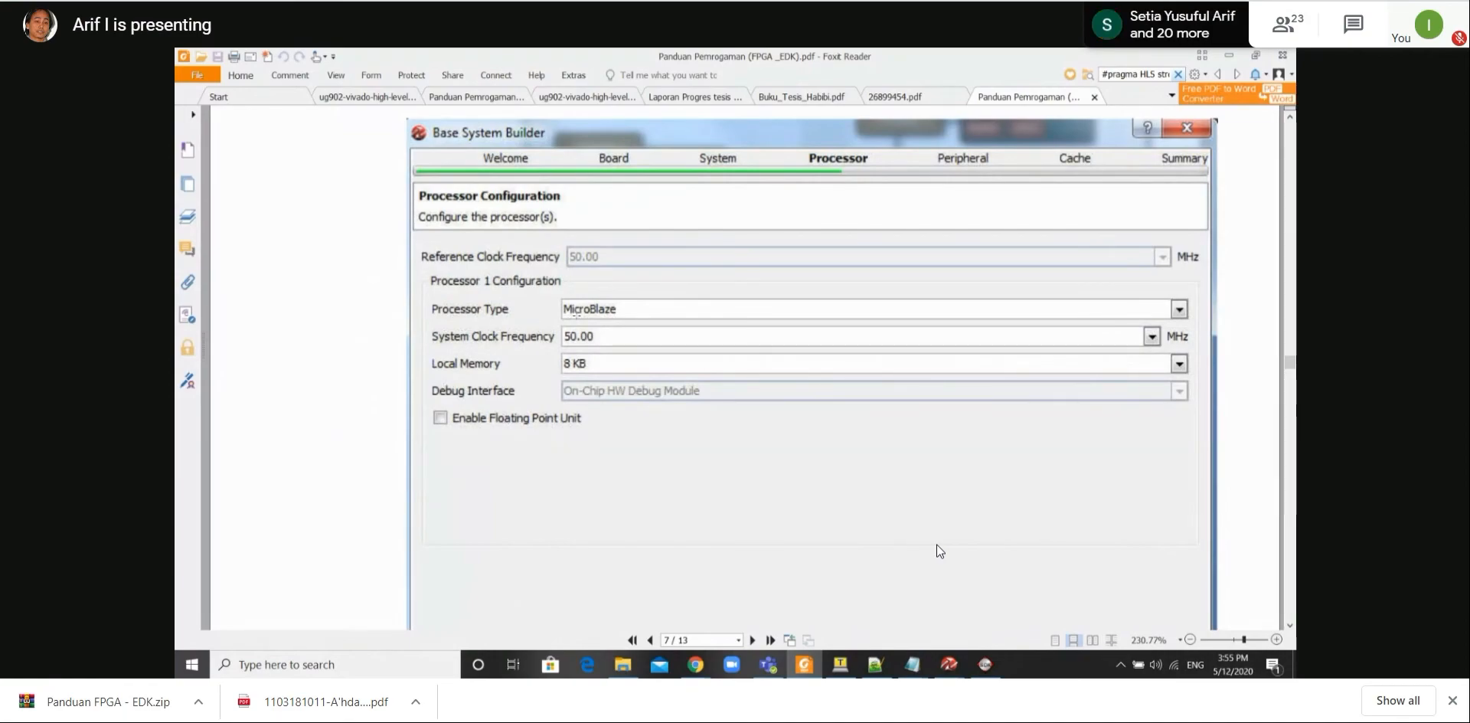
pyautogui.scroll(6, 939, 550)
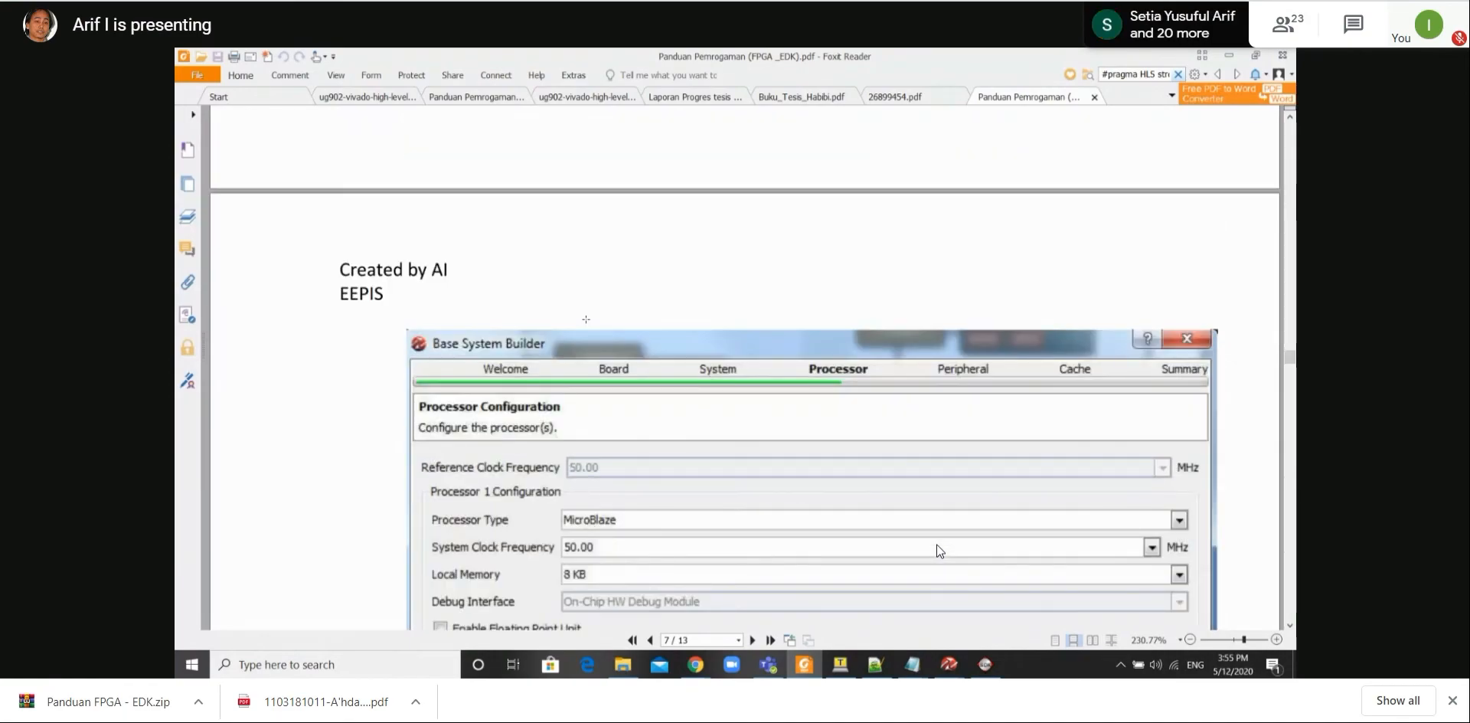
pyautogui.scroll(20, 940, 550)
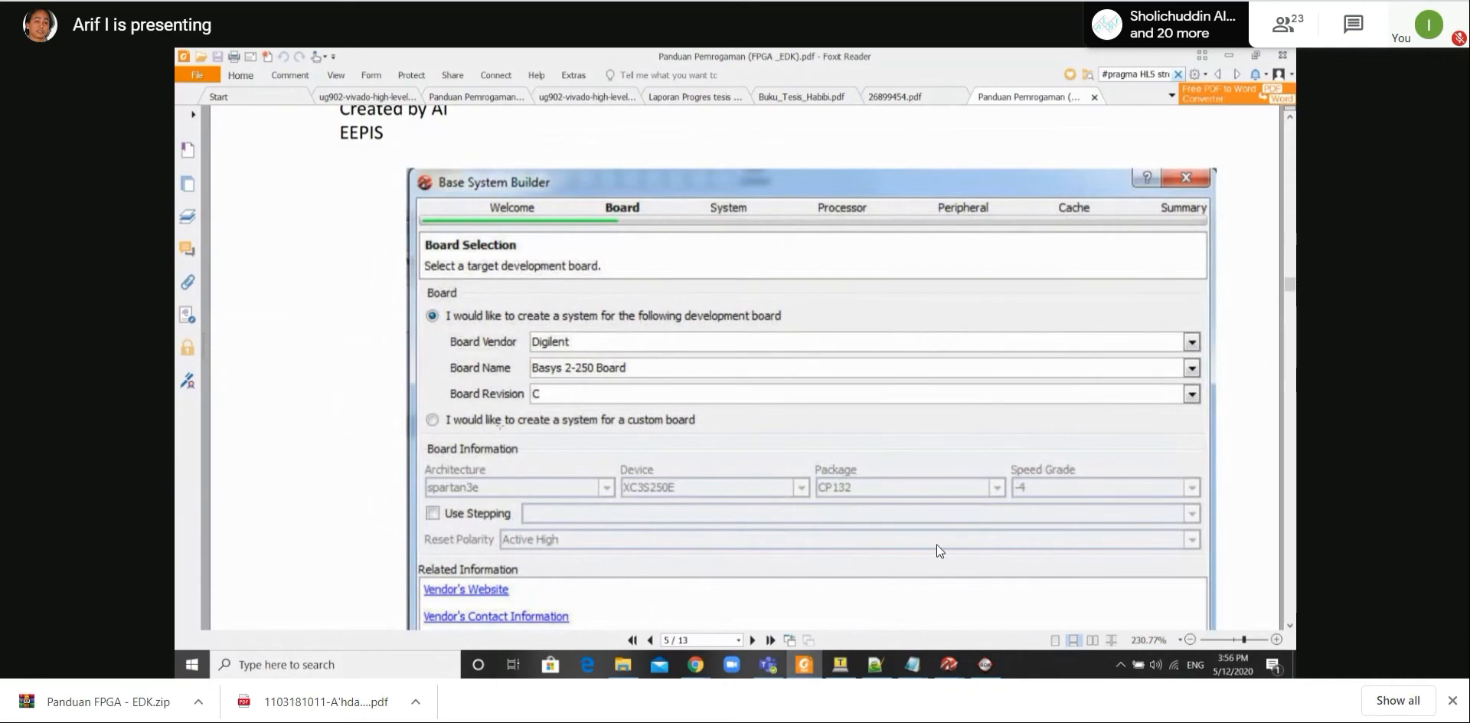
# Read the PENTING-BACA note in Notepad on copying the Digilent folder, and return to the guide's board selection page.
pyautogui.click(913, 666)
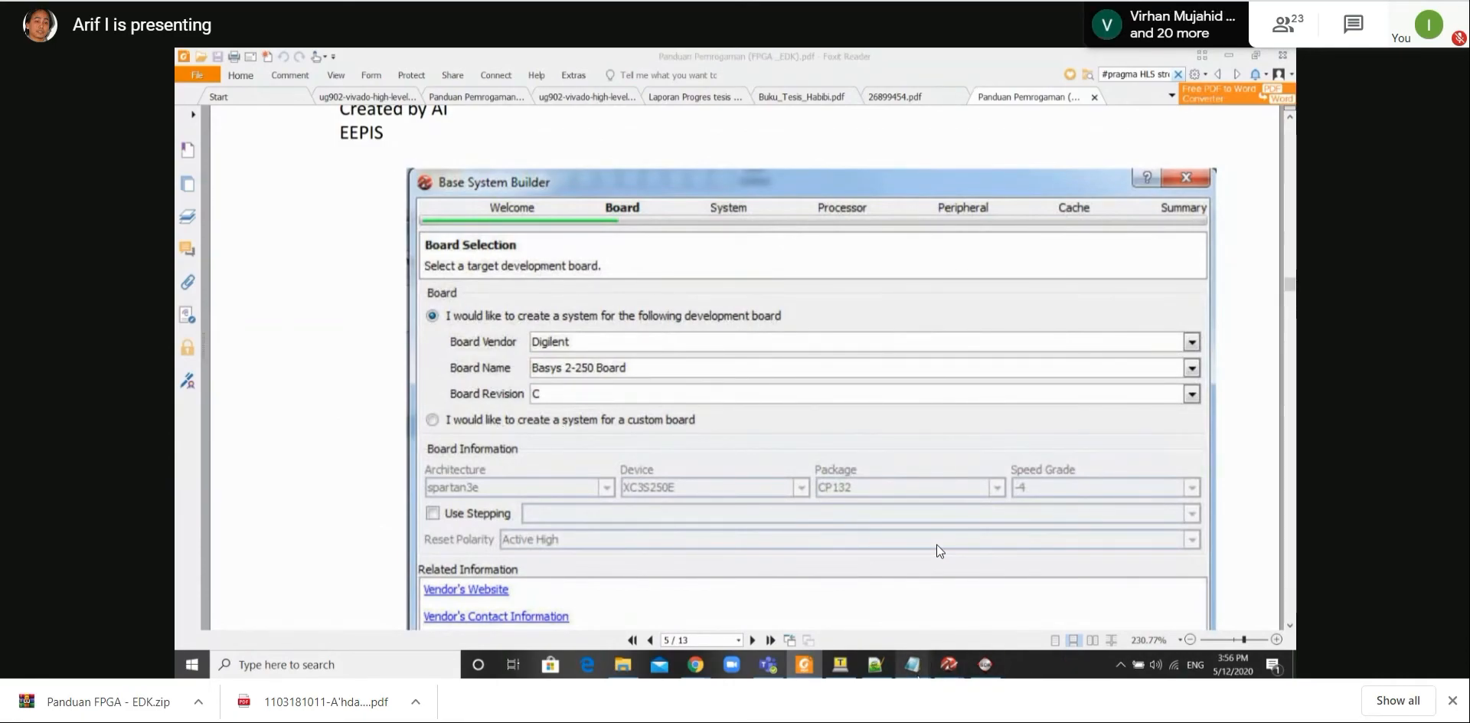
pyautogui.click(1018, 616)
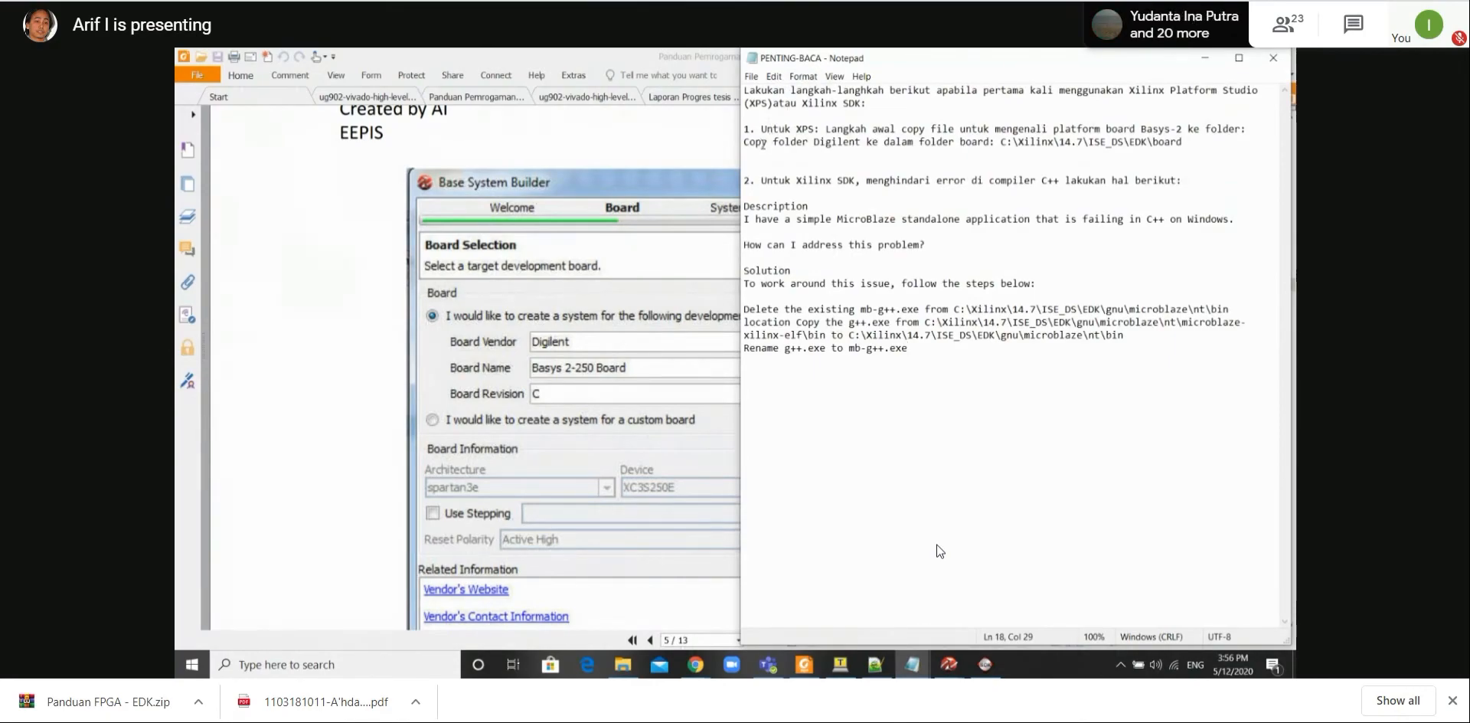
pyautogui.hotkey('alt', 'Tab')
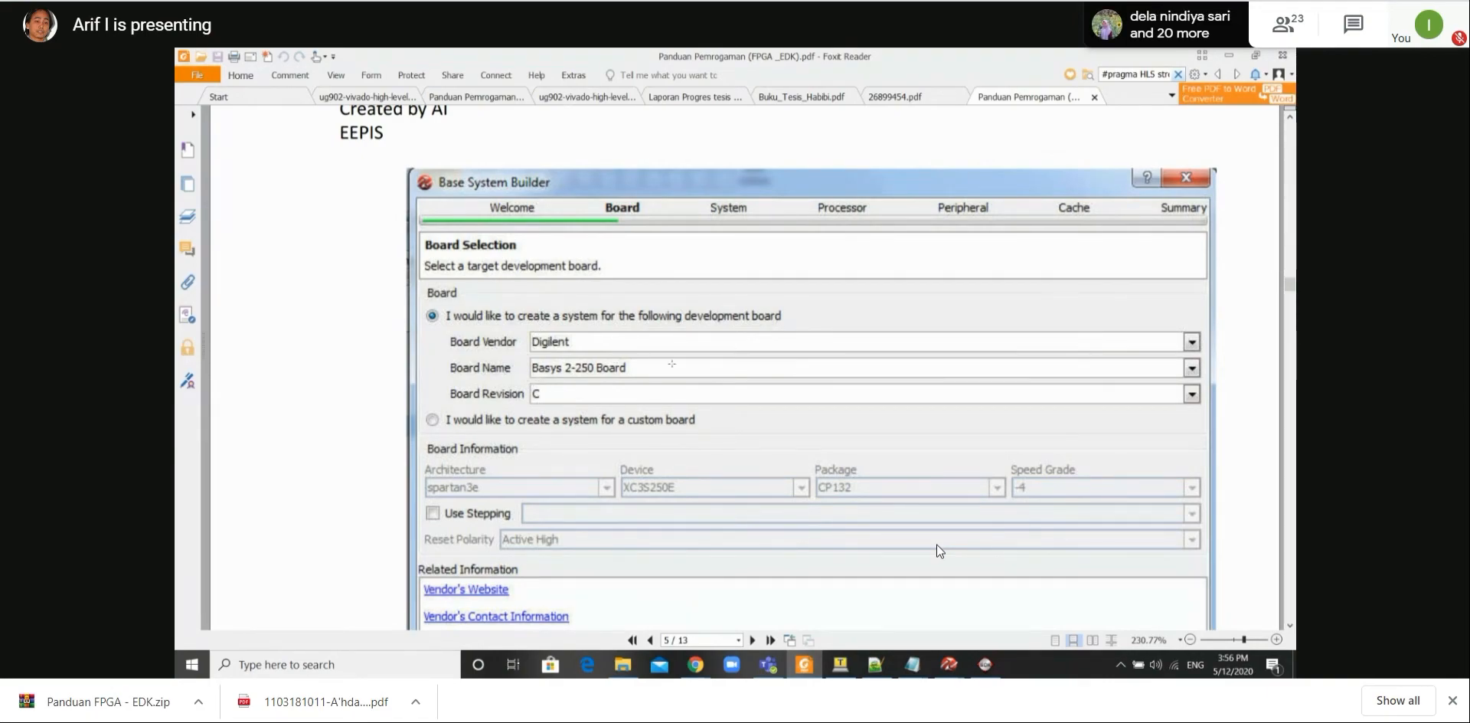
pyautogui.scroll(-5, 671, 364)
# Reopen the PENTING-BACA note and read the Xilinx SDK compiler fix that replaces mb-g++.exe with a renamed g++.exe.
pyautogui.moveTo(912, 663)
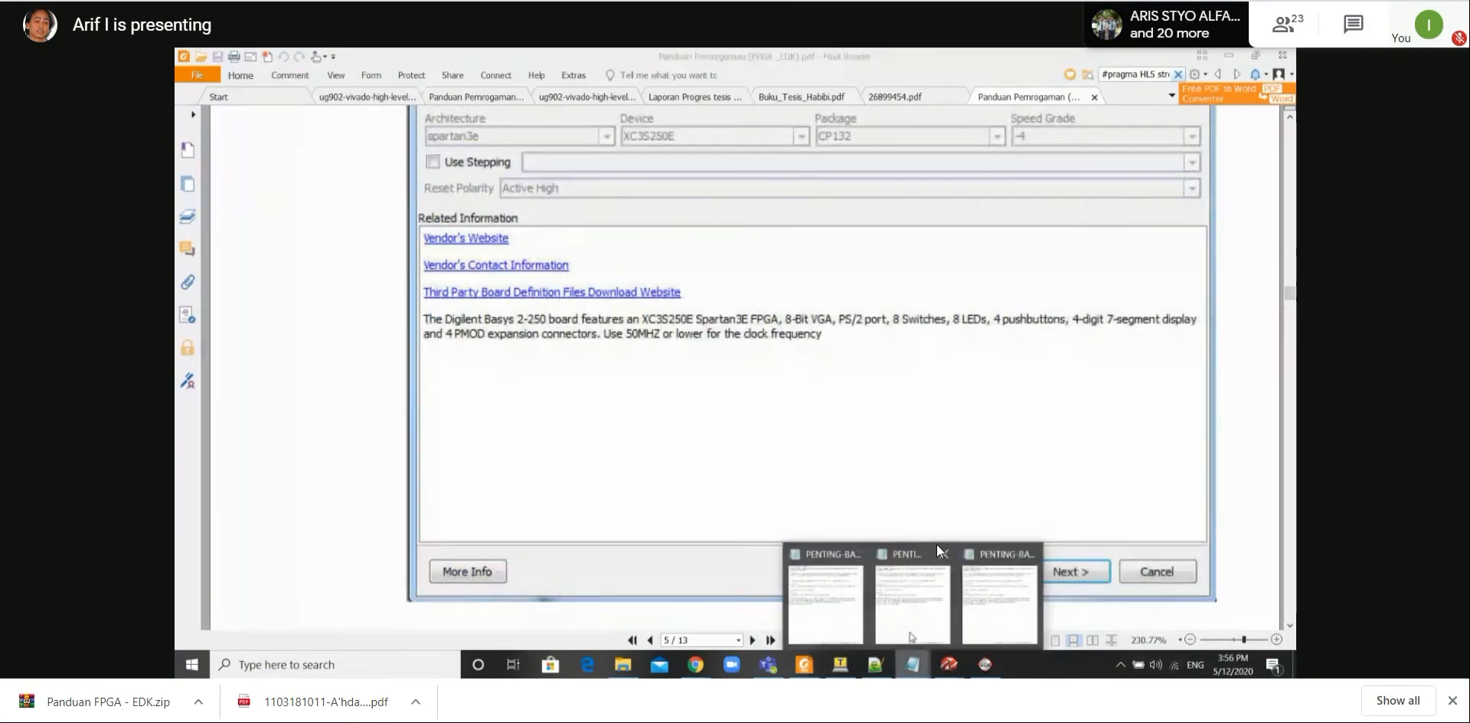
pyautogui.click(993, 595)
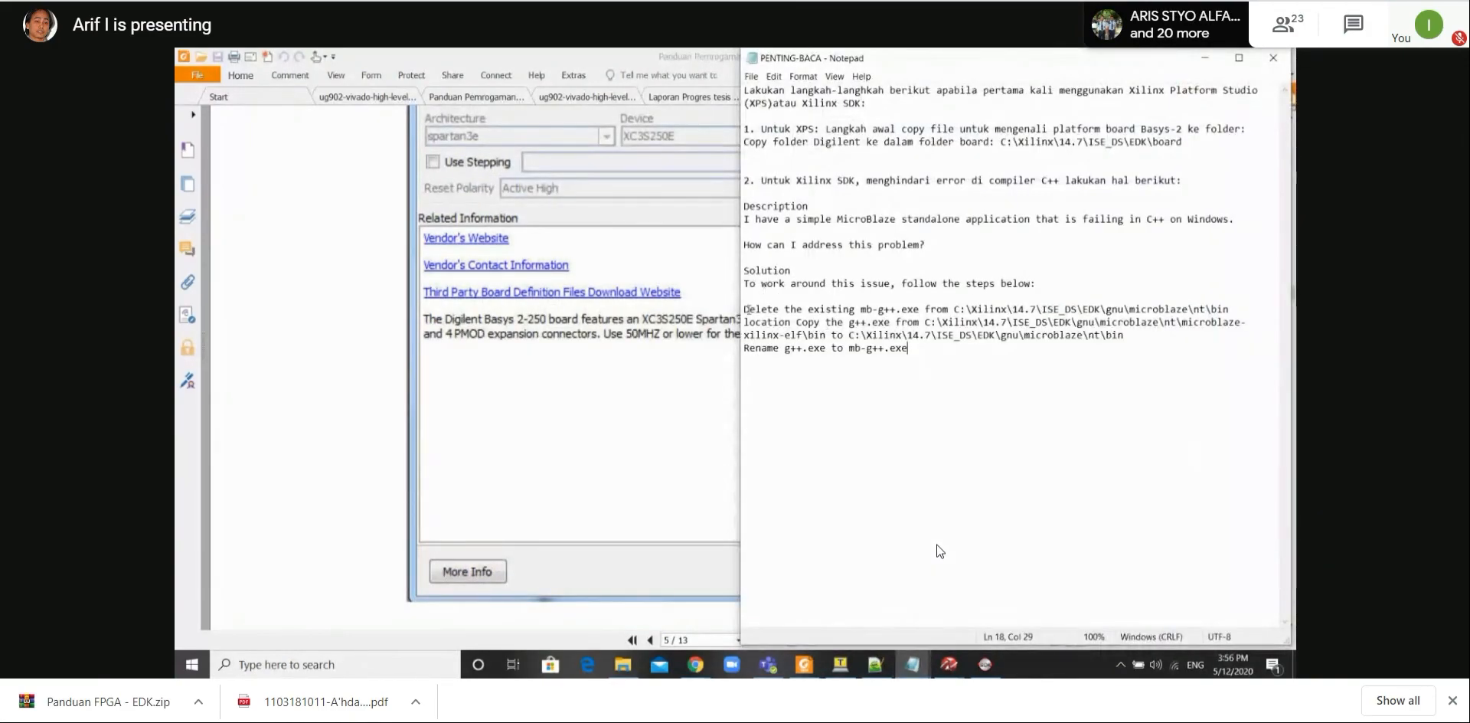
pyautogui.moveTo(744, 180); pyautogui.dragTo(908, 349)
pyautogui.click(632, 513)
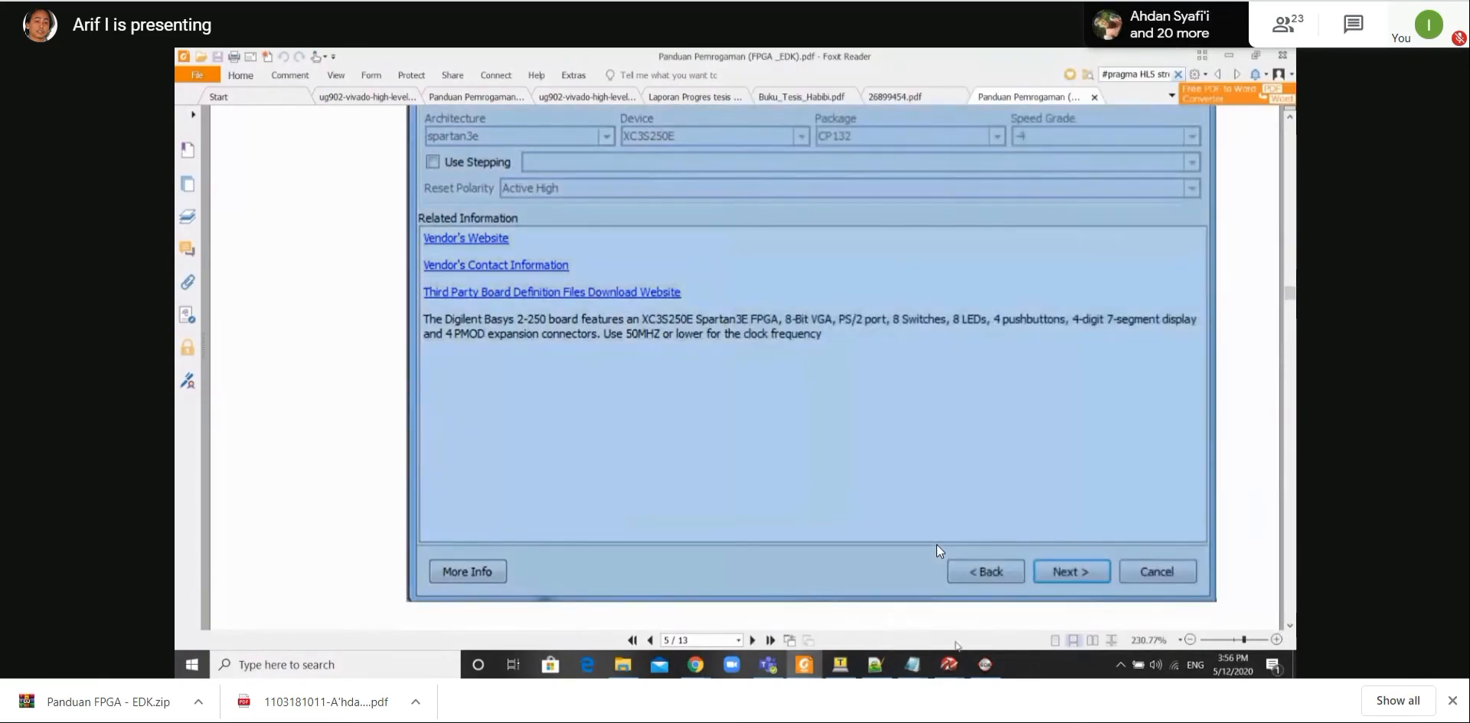
# Switch to Xilinx SDK and review main.cc from its GPIO declarations to the while loop.
pyautogui.click(872, 573)
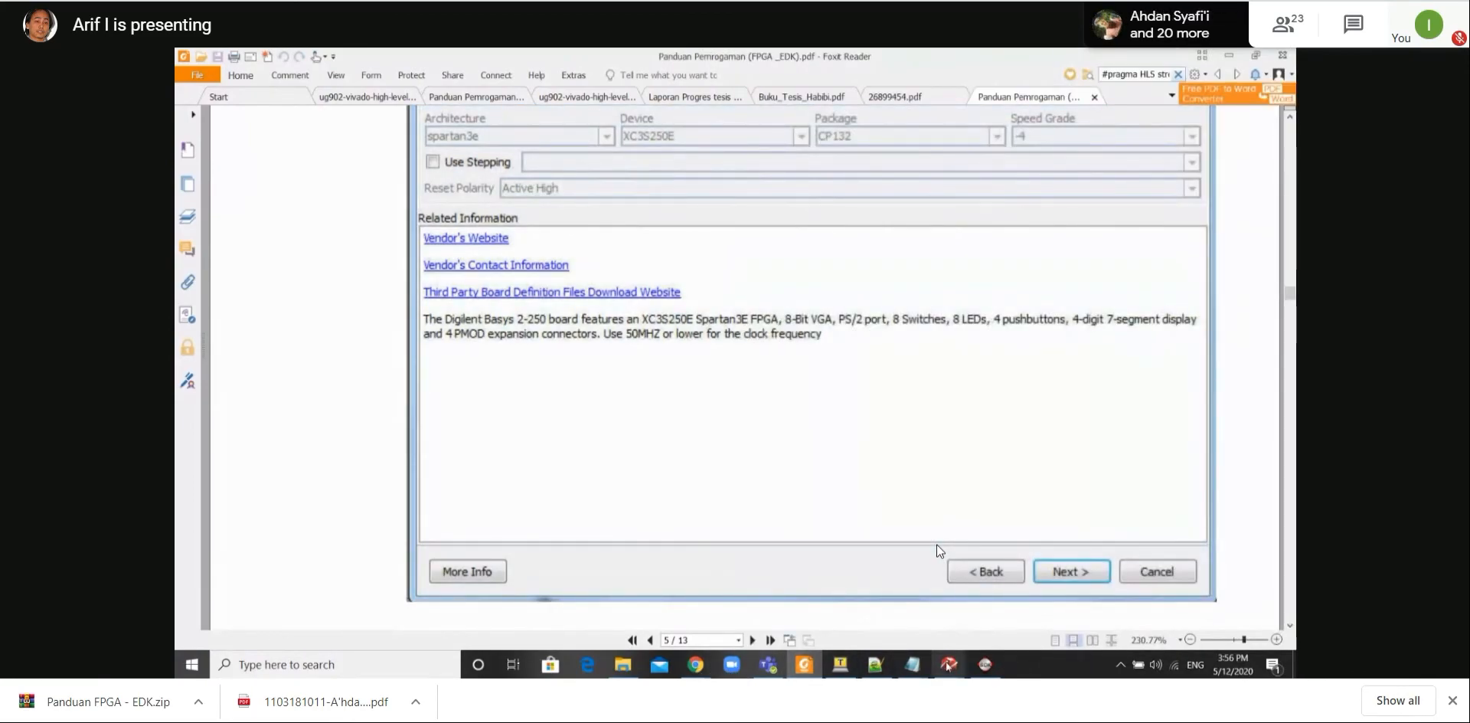
pyautogui.hotkey('alt', 'Tab')
pyautogui.scroll(-3, 587, 242)
pyautogui.scroll(3, 587, 242)
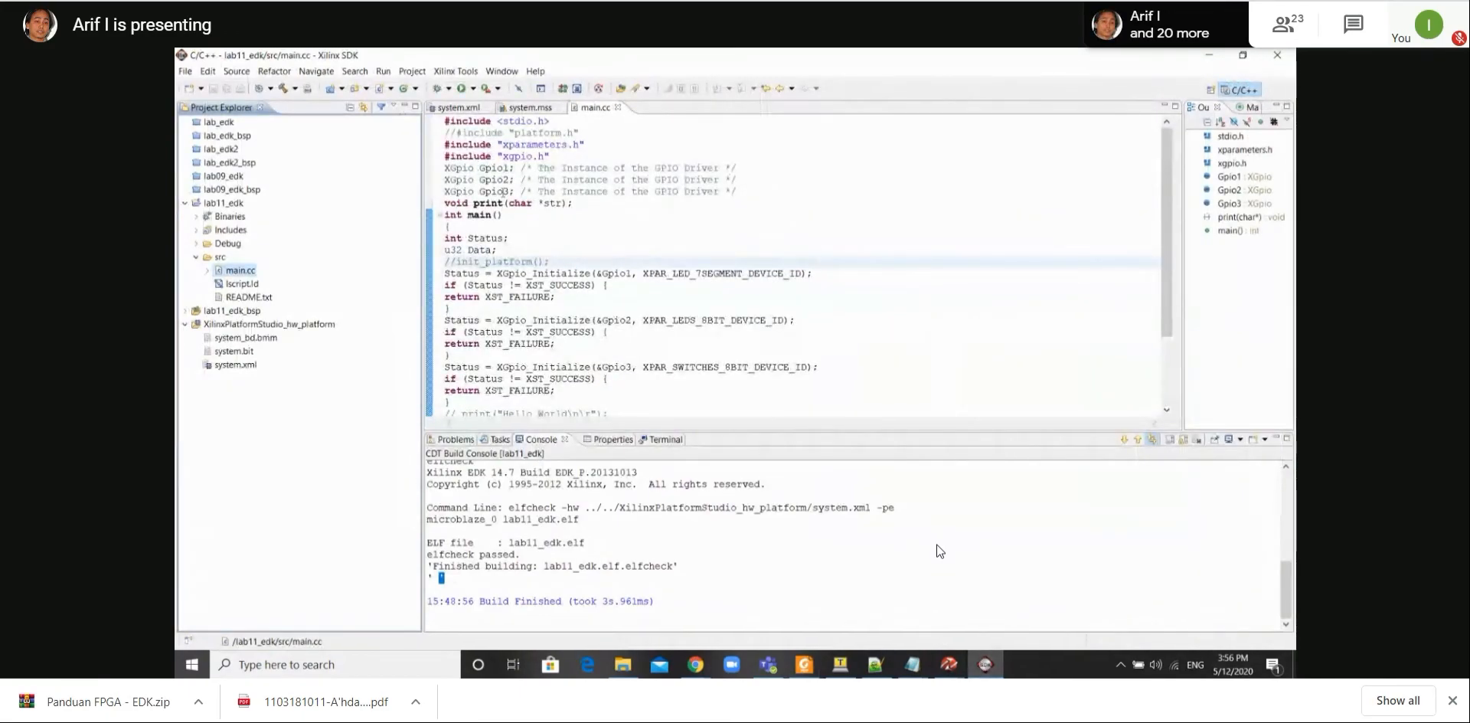
pyautogui.scroll(-4, 490, 184)
pyautogui.scroll(3, 505, 199)
pyautogui.scroll(-3, 534, 222)
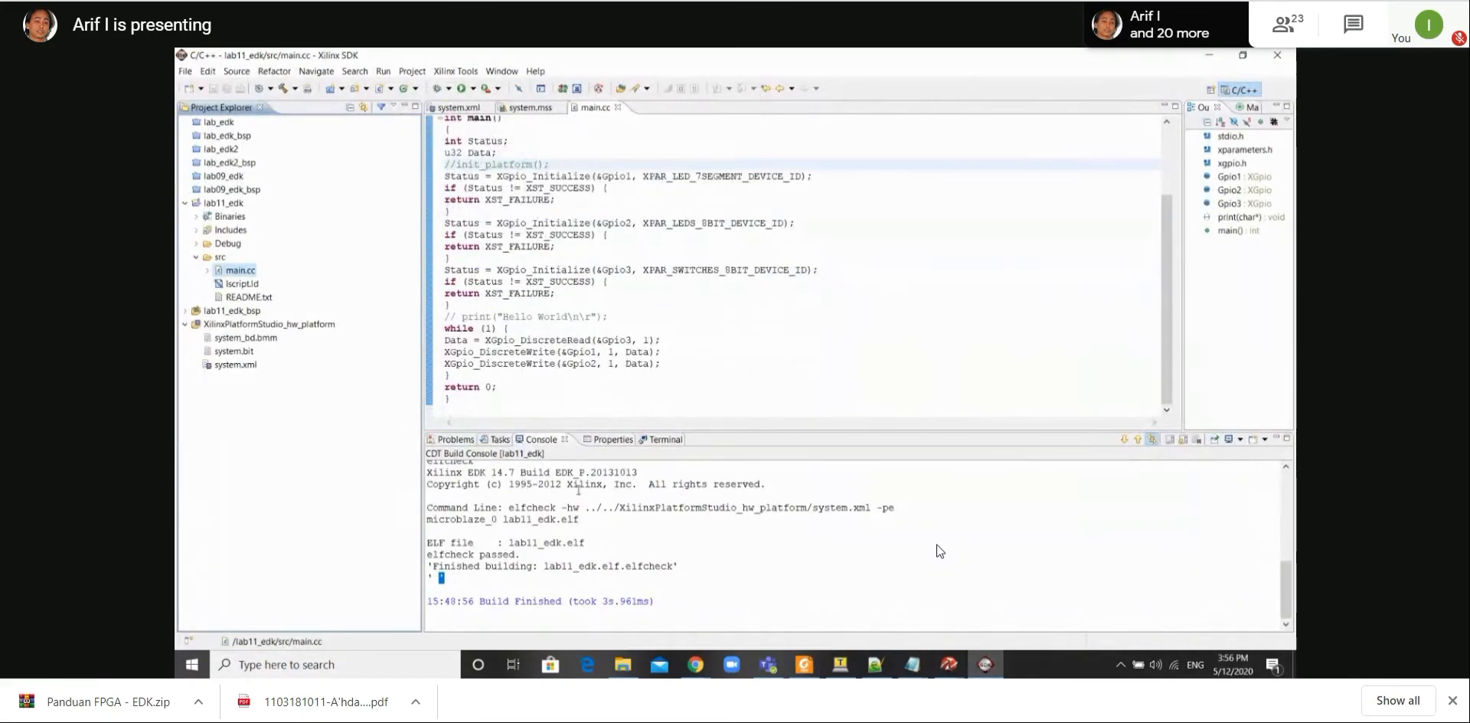
pyautogui.click(536, 496)
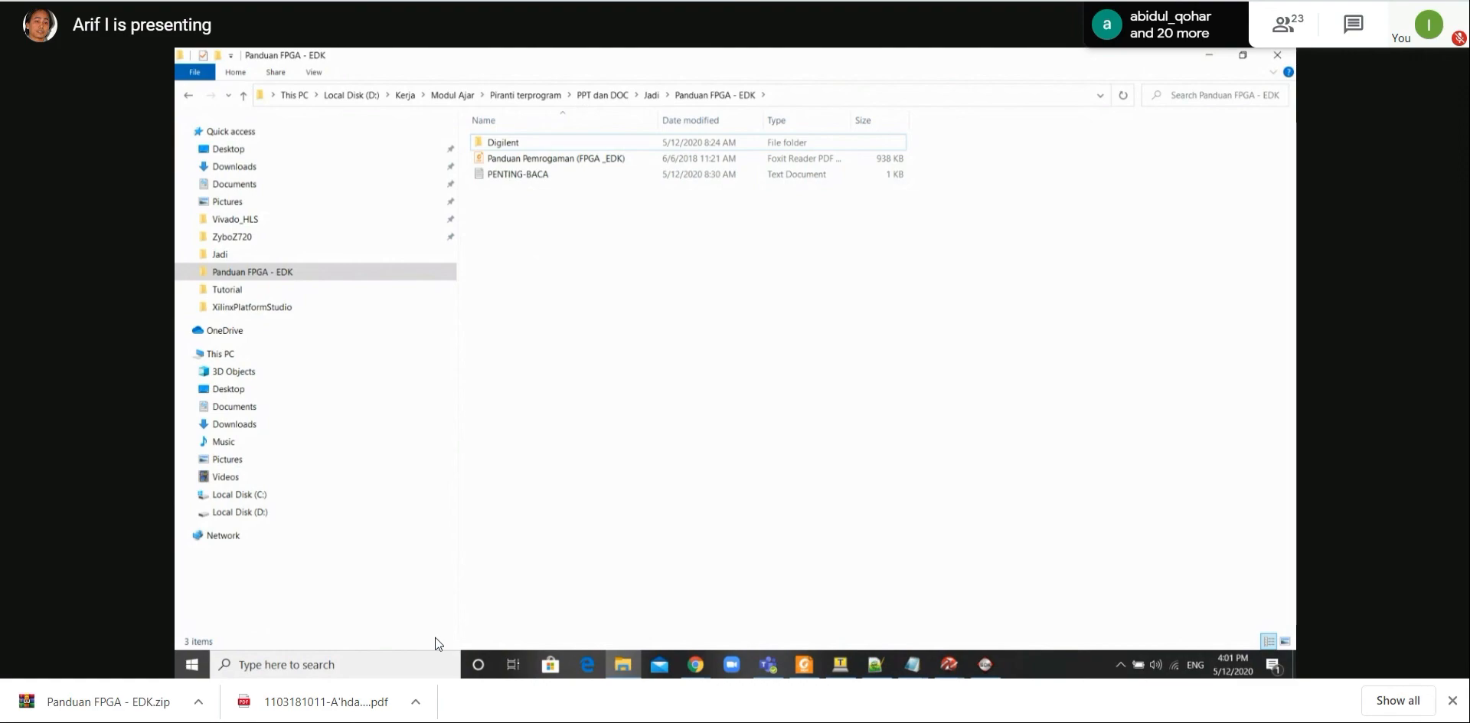
# Unmute the microphone in the Google Meet call and mute it again.
pyautogui.moveTo(506, 558)
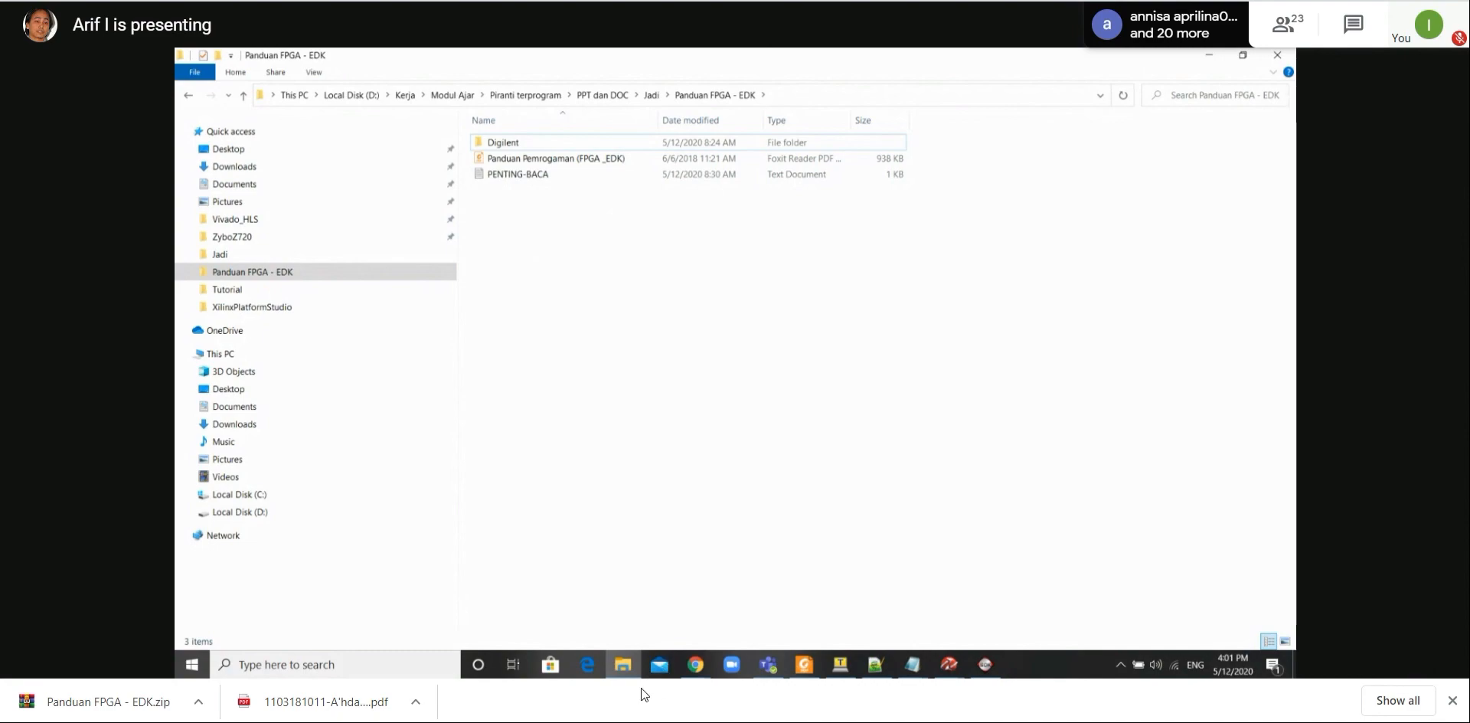
pyautogui.moveTo(638, 580)
pyautogui.click(660, 642)
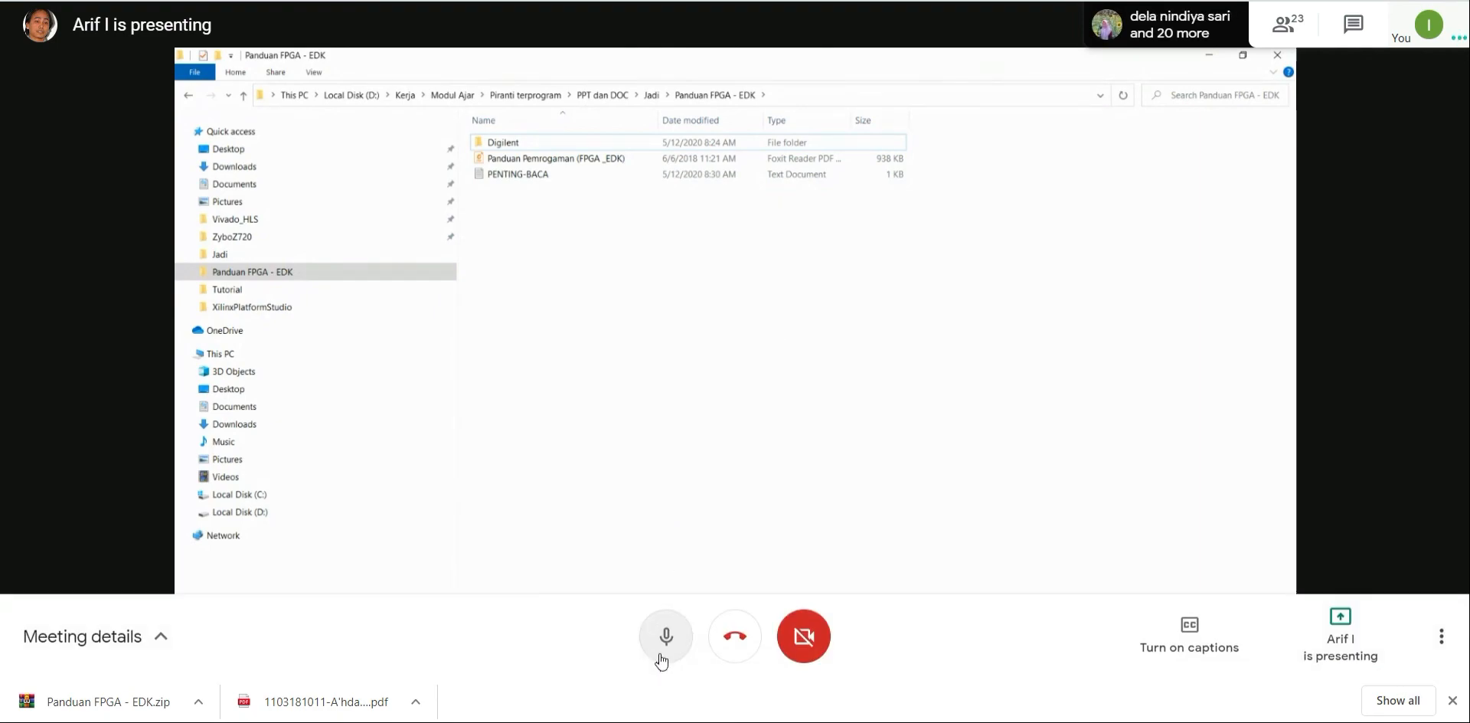
pyautogui.click(657, 643)
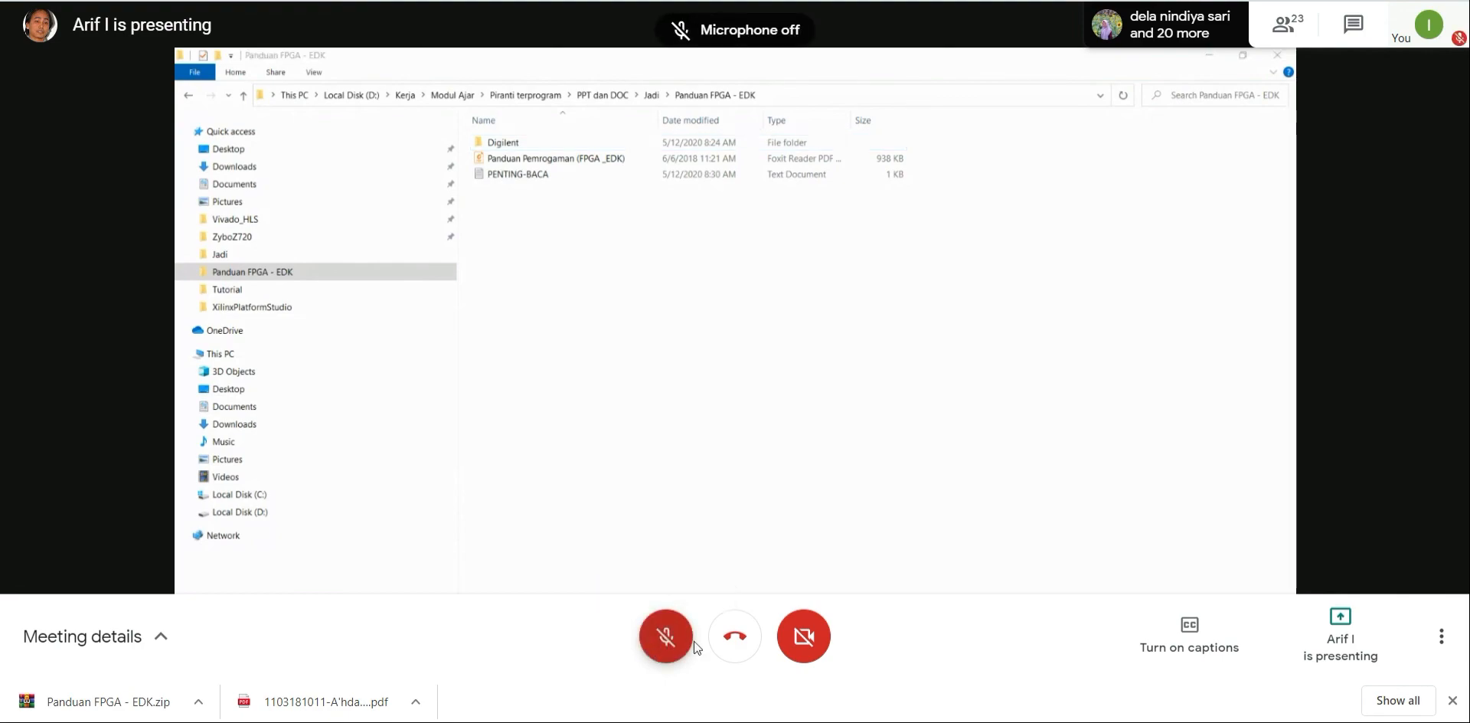